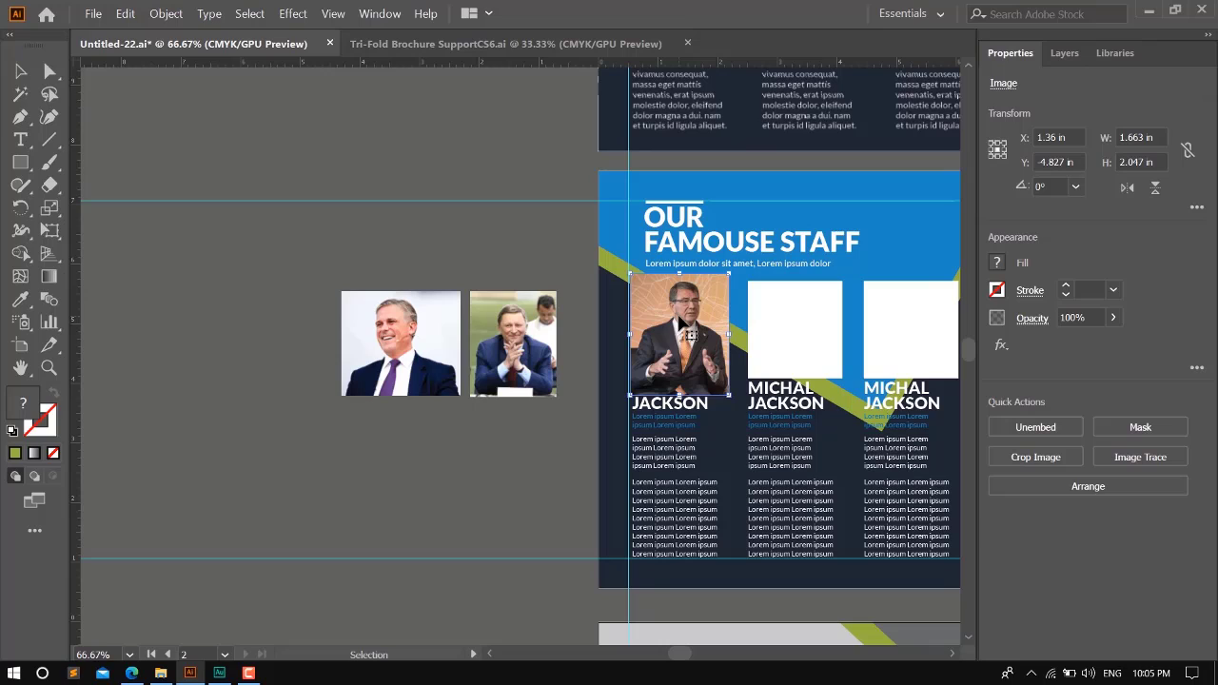
- Show the layer list and shift the first staff photo left so part of its white frame is uncovered
key("a")
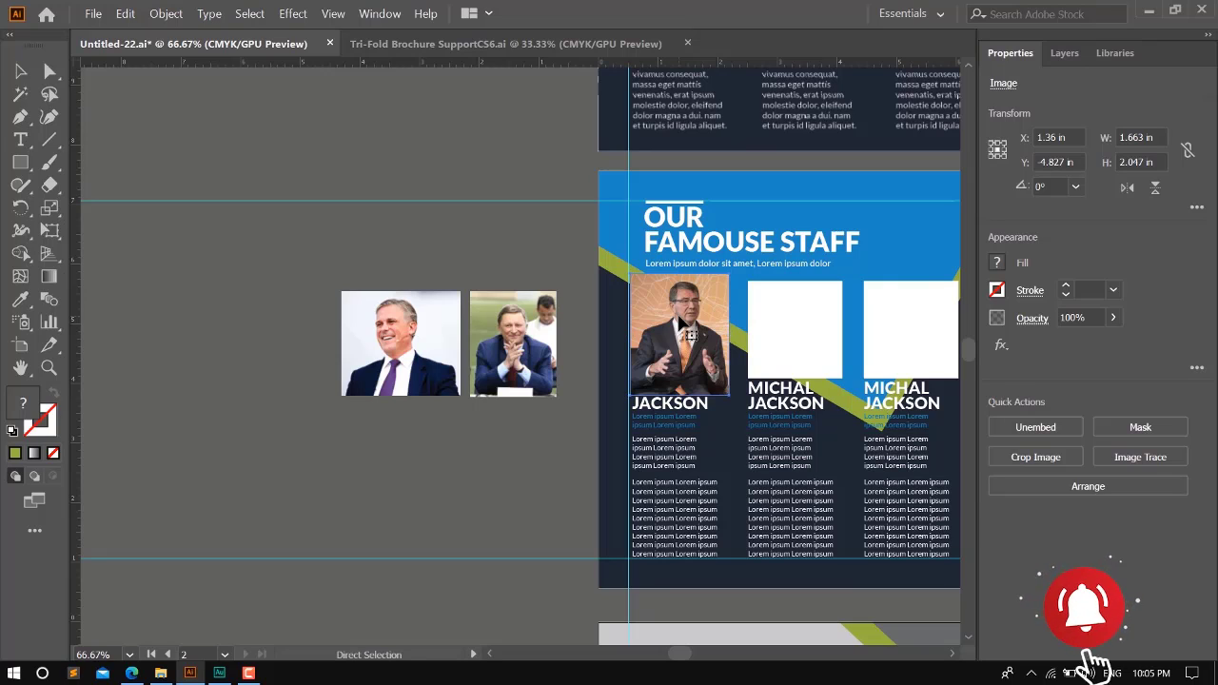
key("v")
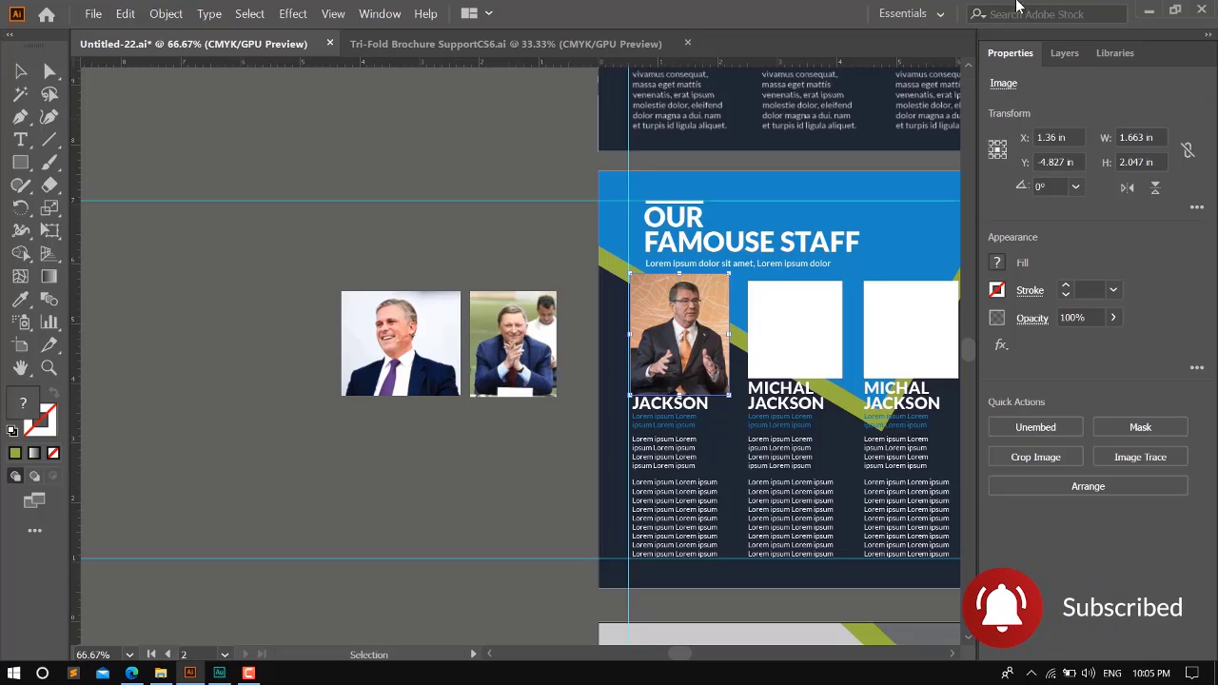
left_click(1066, 53)
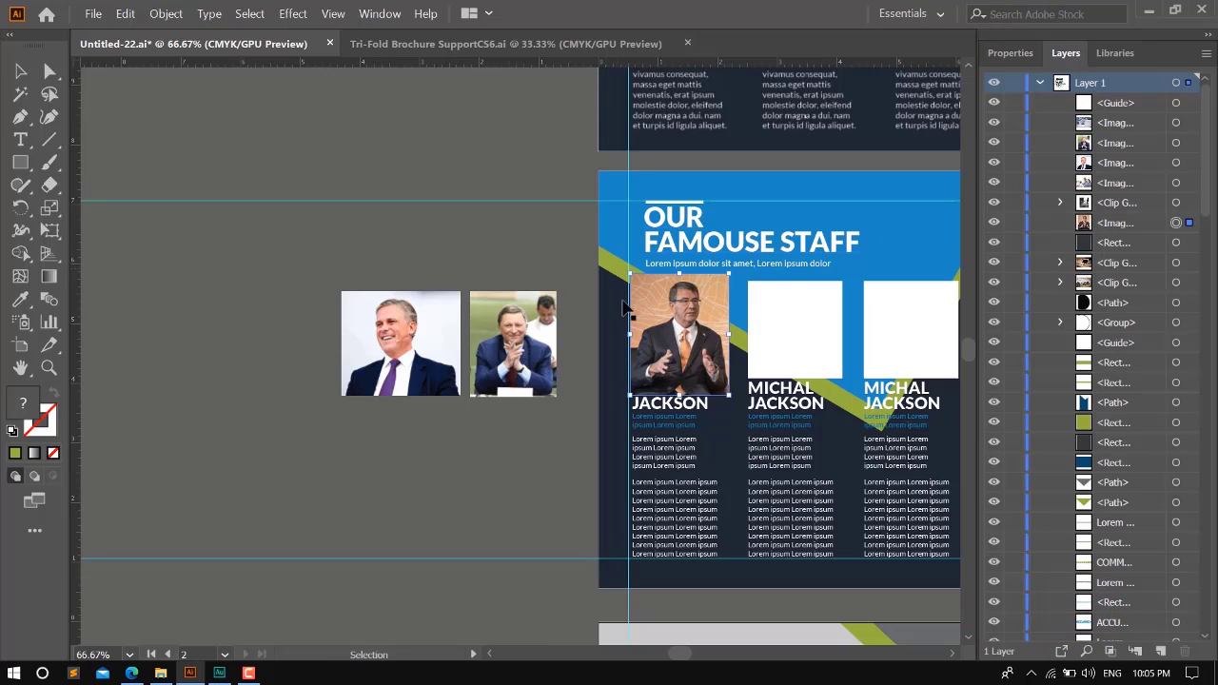
left_click(549, 255)
left_click_drag(681, 328, 646, 327)
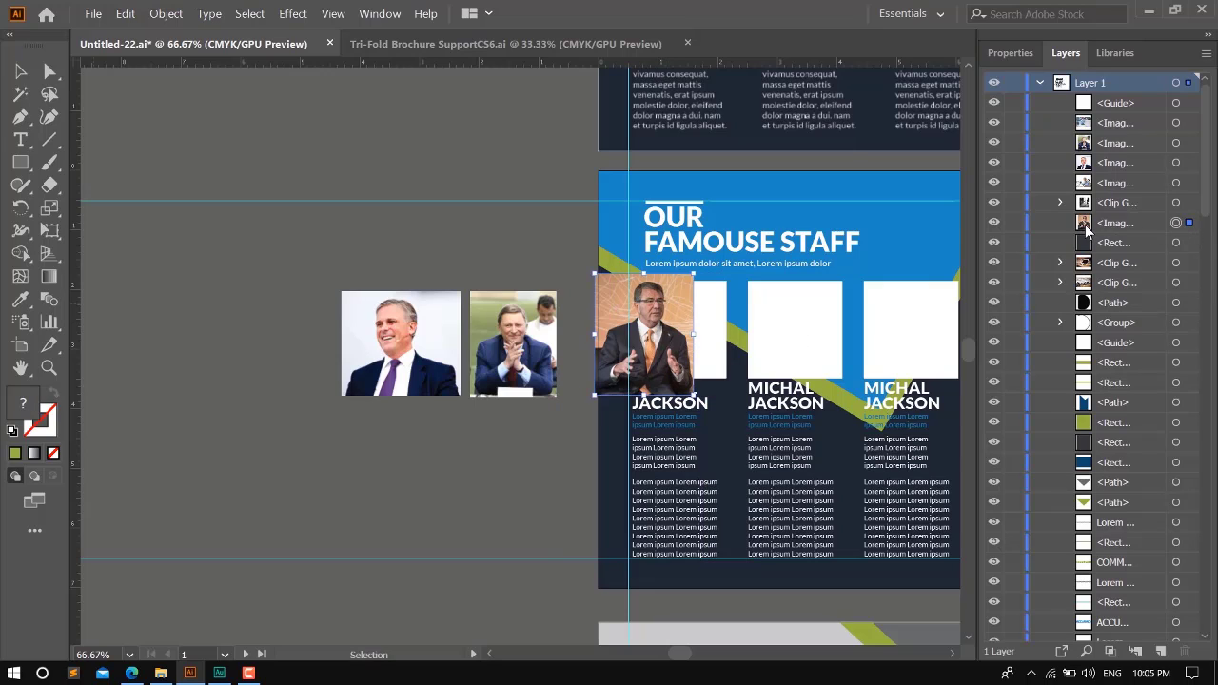
- Locate the first staff column's group in the layer stack
left_click(703, 324)
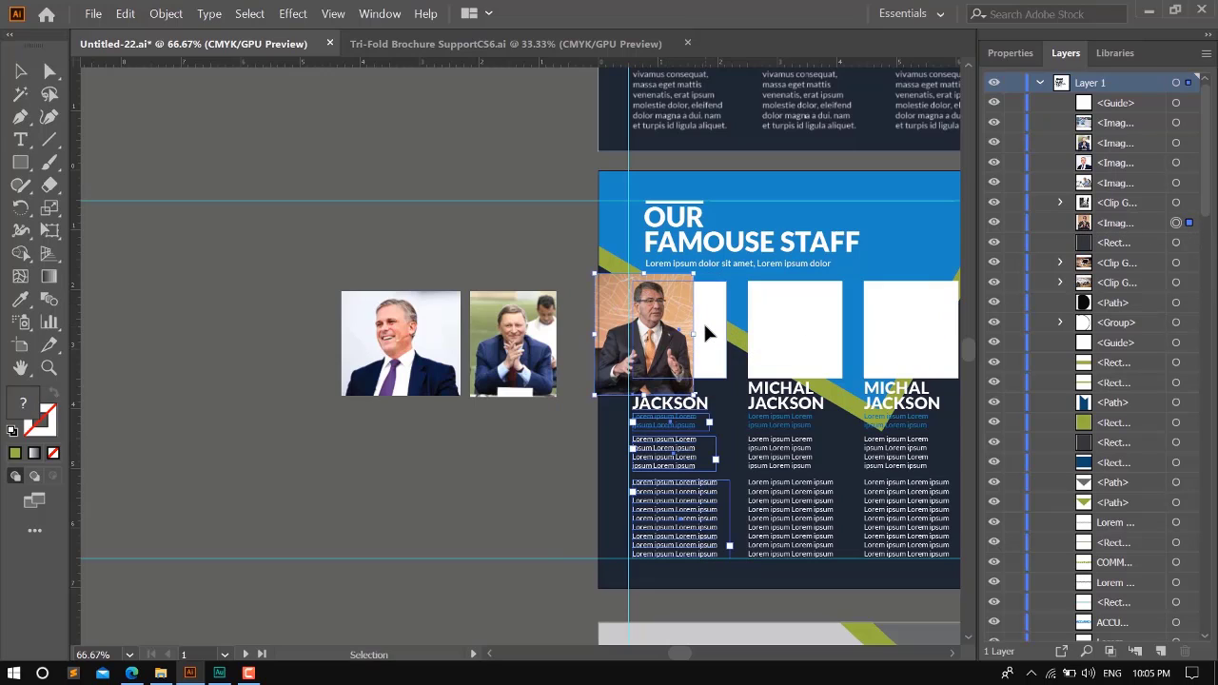
scroll(1169, 495, "down", 1)
scroll(1168, 492, "down", 10)
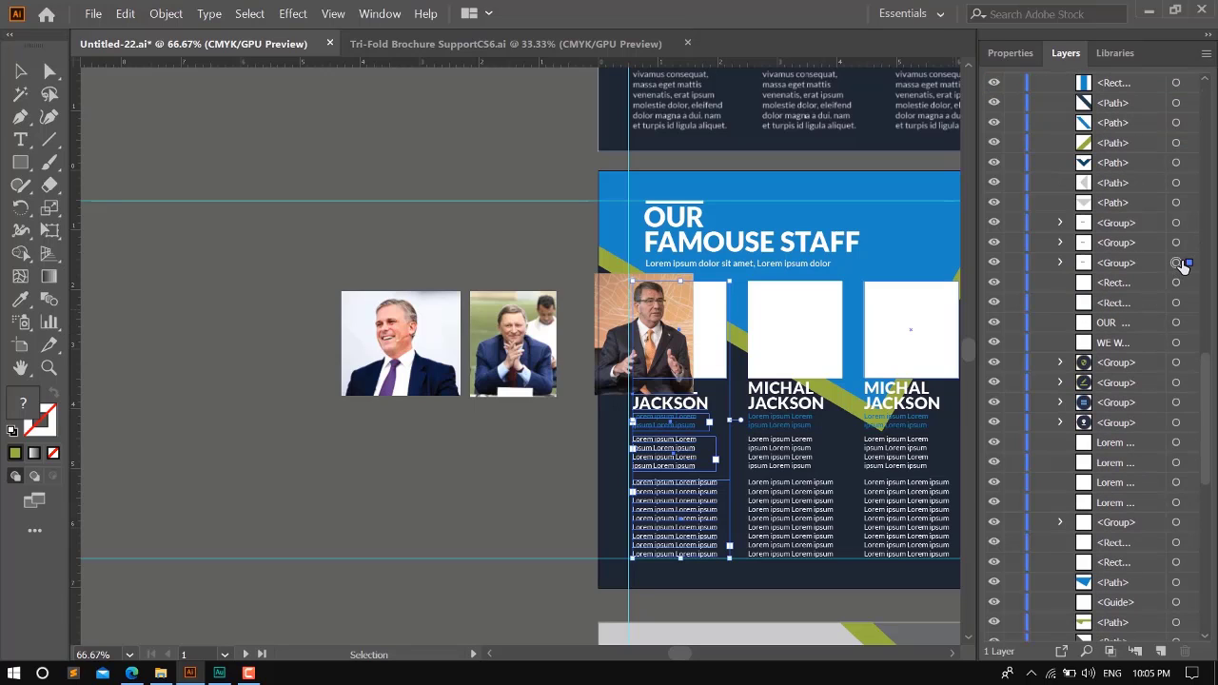
scroll(1140, 276, "up", 8)
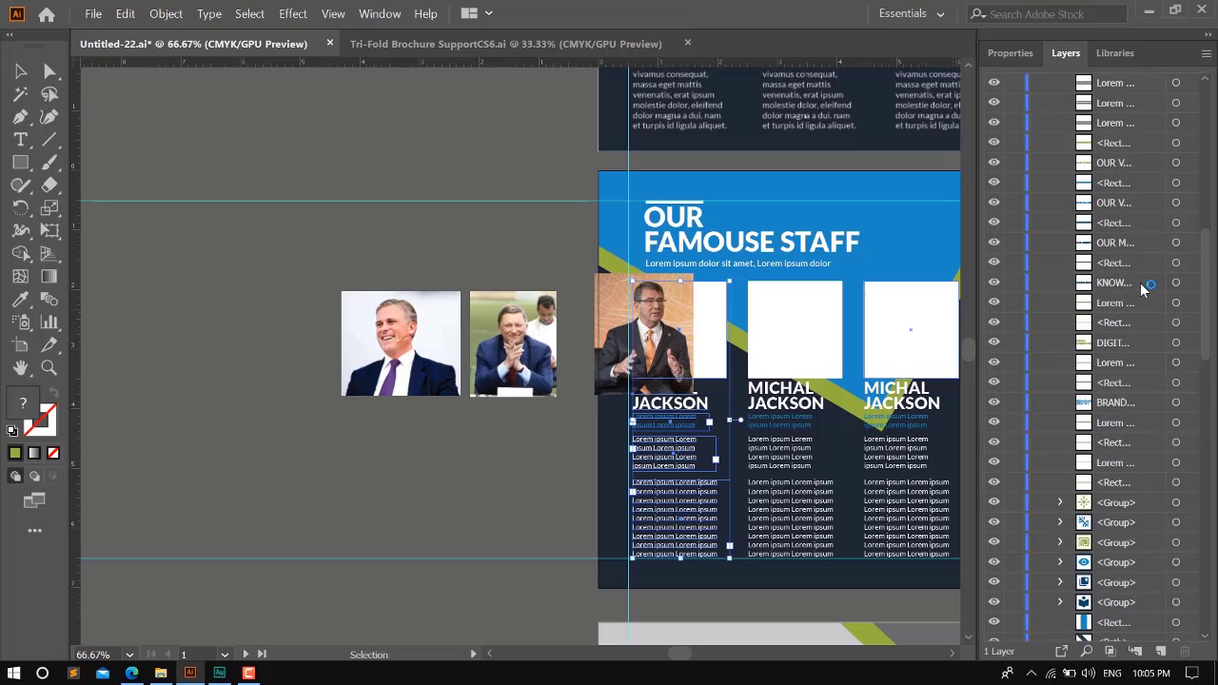
scroll(1149, 219, "up", 5)
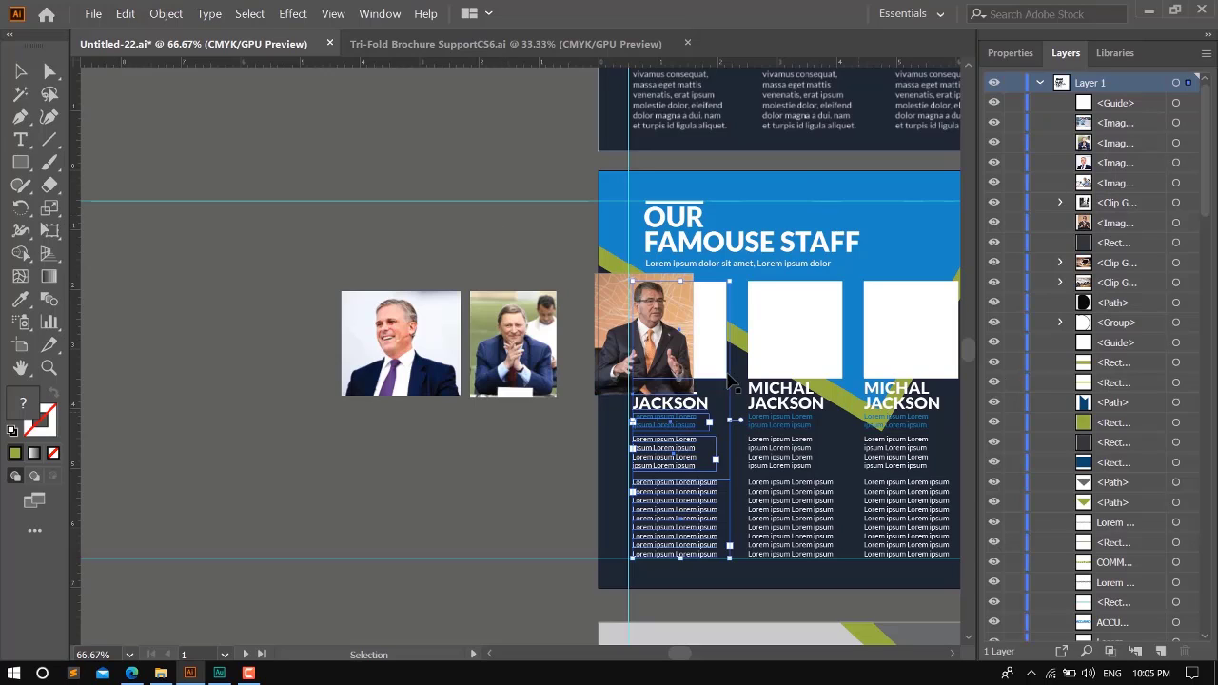
- Move the first staff photo down the layer stack to just beneath the first green icon group
left_click(598, 295)
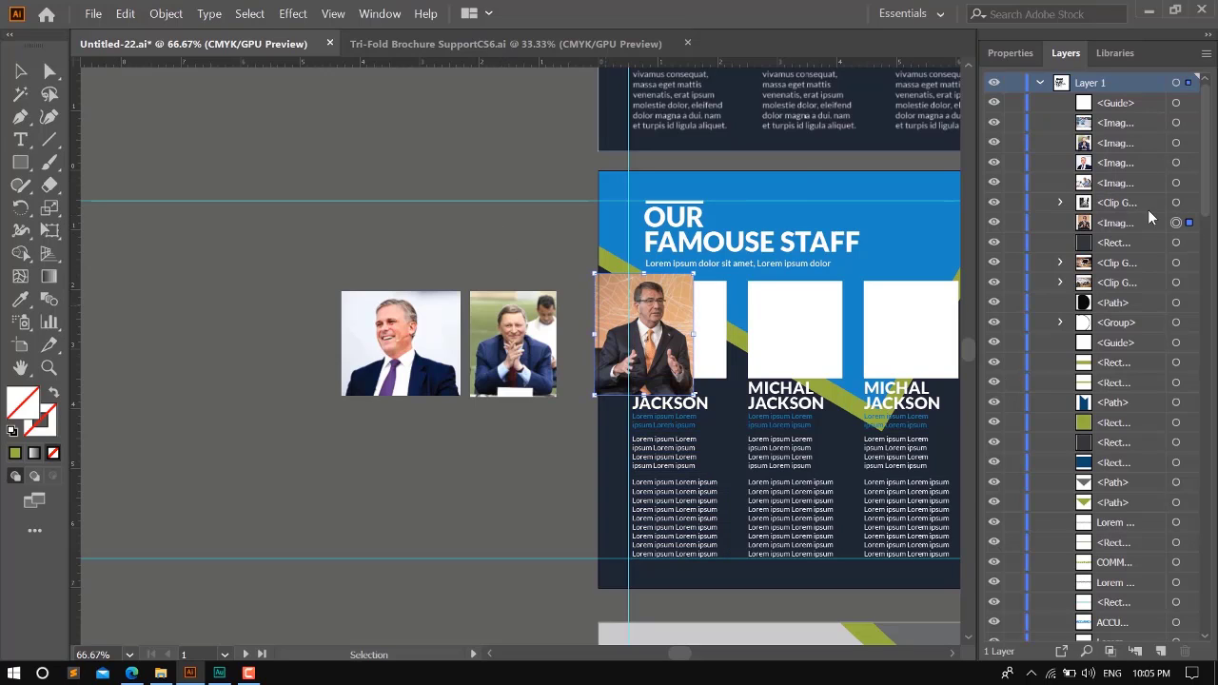
left_click_drag(1121, 228, 1131, 558)
scroll(1155, 455, "down", 5)
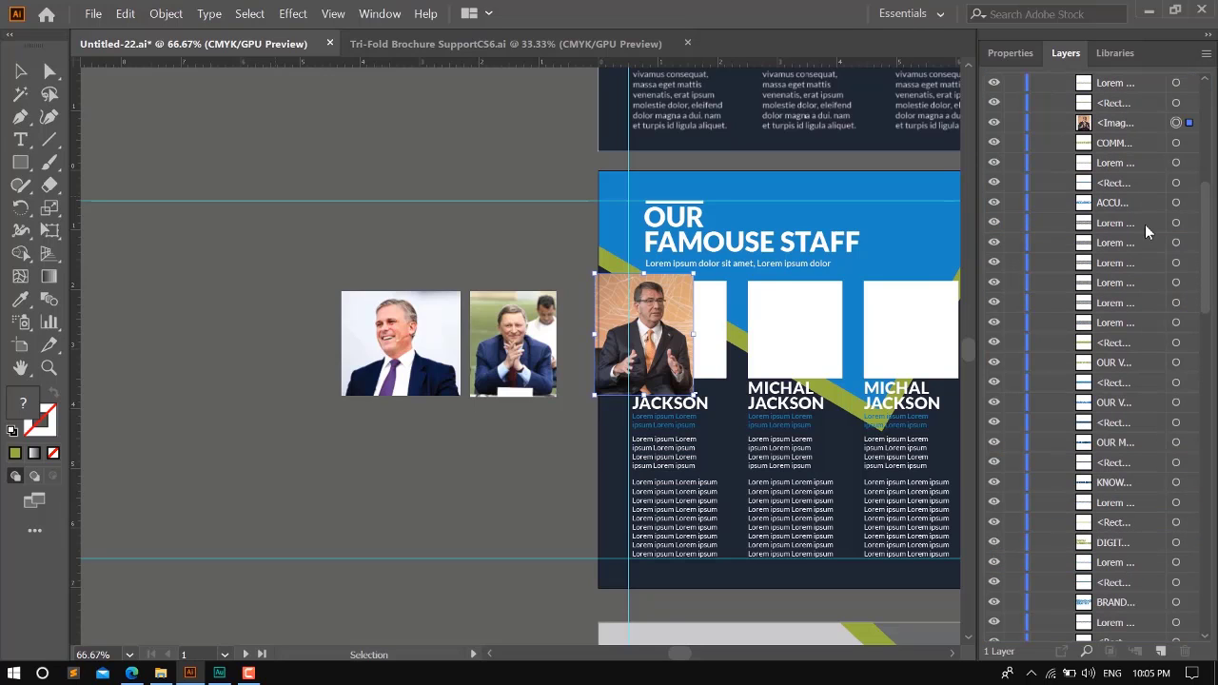
key("ctrl+bracketleft")
key("ctrl+bracketleft")
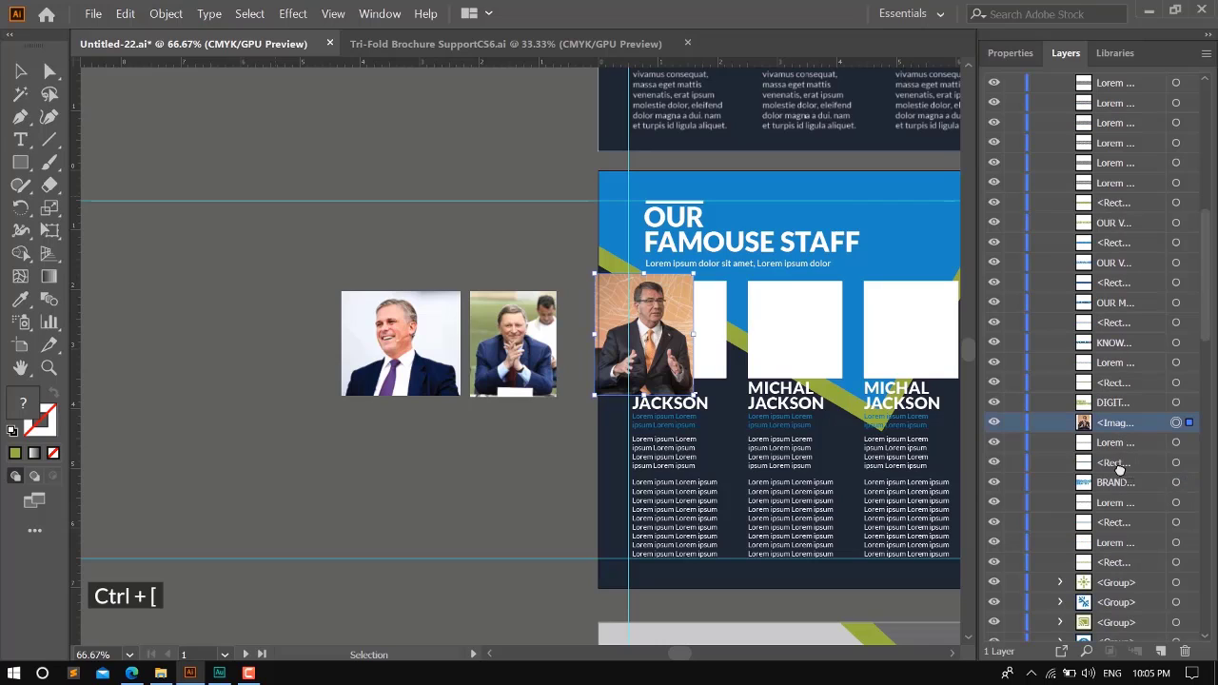
left_click(1121, 602)
left_click_drag(1121, 602, 1121, 592)
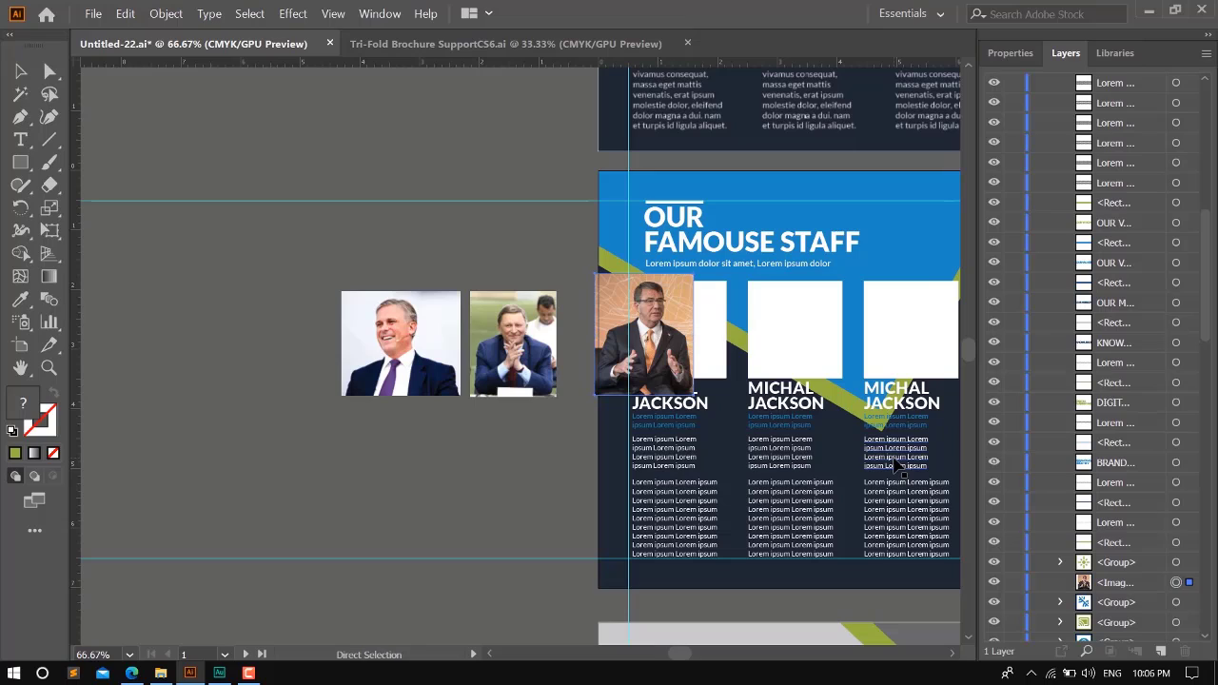
- Lower the photo in the stacking order past the remaining icon groups to just above the last one
key("ctrl+bracketleft")
key("ctrl+bracketleft")
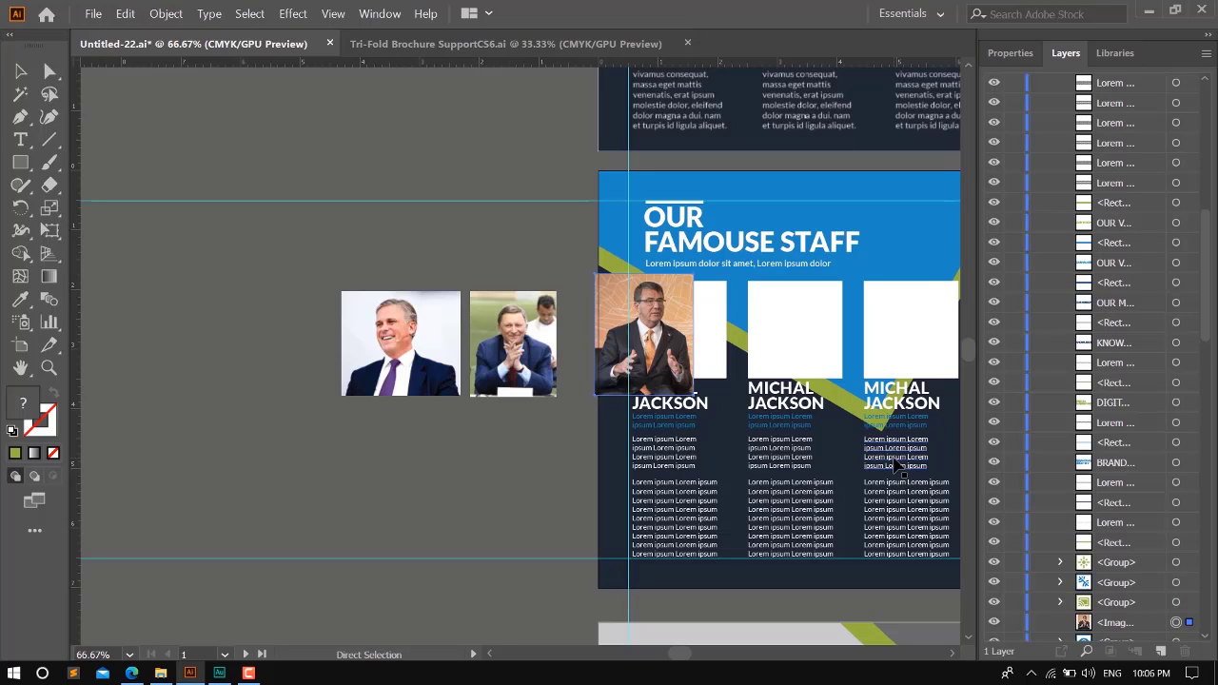
key("ctrl+bracketright")
key("ctrl+bracketright")
key("ctrl+bracketright")
key("ctrl+bracketleft")
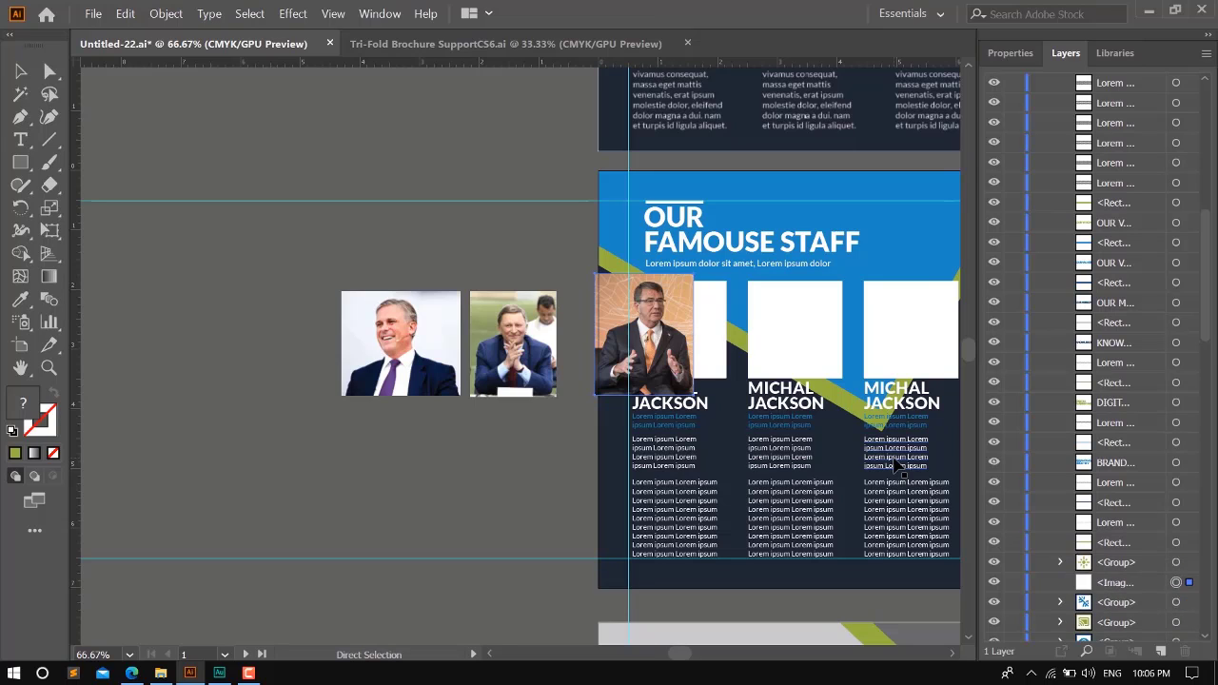
key("ctrl+bracketleft")
key("ctrl+bracketleft")
key("ctrl+bracketleft")
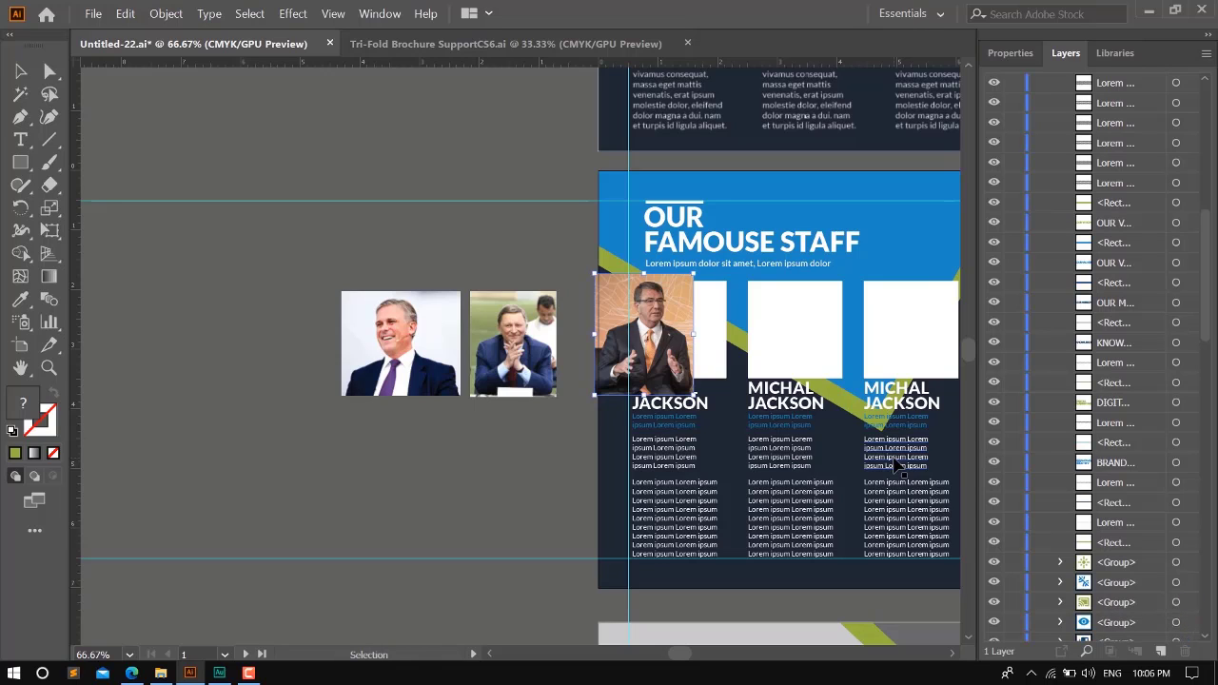
- Send the photo further backward until it lies behind the first staff column's white frame
scroll(896, 467, "down", 1)
scroll(1126, 442, "down", 8)
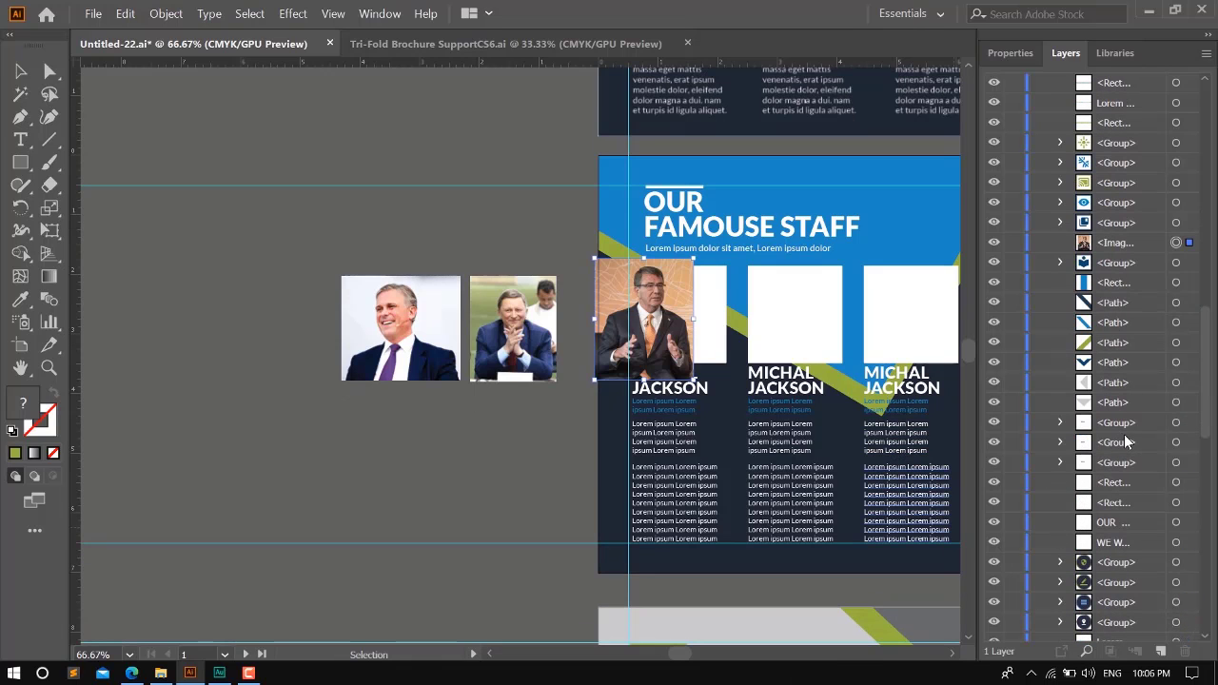
key("ctrl+bracketleft")
key("ctrl+bracketleft")
key("ctrl+bracketleft")
key("ctrl+bracketleft")
key("ctrl+bracketleft")
key("ctrl+bracketleft")
key("ctrl+bracketleft")
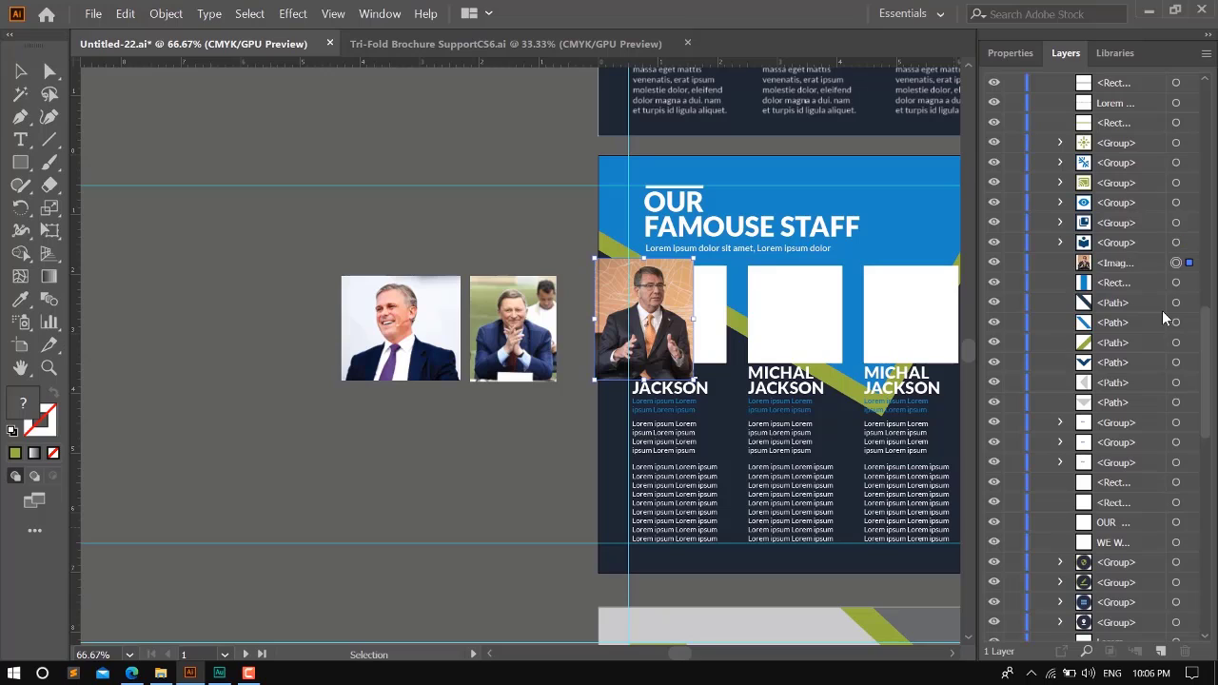
key("ctrl+bracketleft")
key("ctrl+bracketleft")
key("ctrl+bracketleft")
key("ctrl+bracketleft")
key("ctrl+bracketleft")
key("ctrl+bracketleft")
key("ctrl+bracketleft")
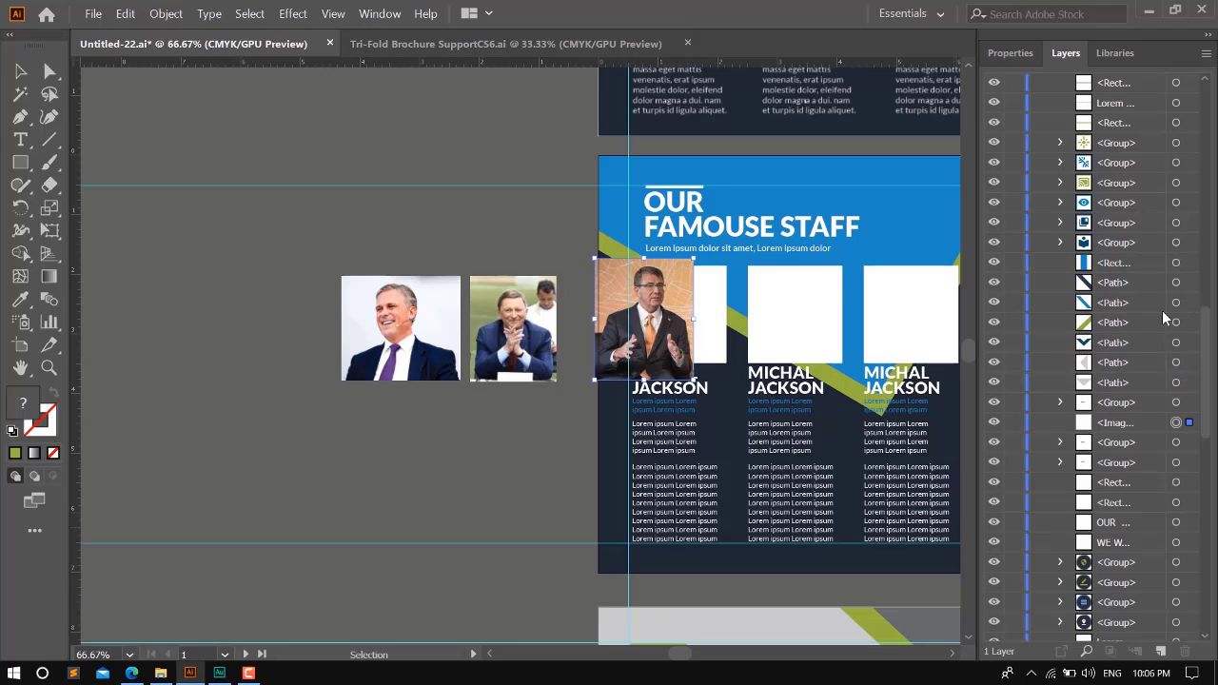
key("ctrl+bracketleft")
key("ctrl+bracketleft")
key("ctrl+bracketleft")
key("ctrl+bracketleft")
key("ctrl+bracketleft")
key("ctrl+bracketleft")
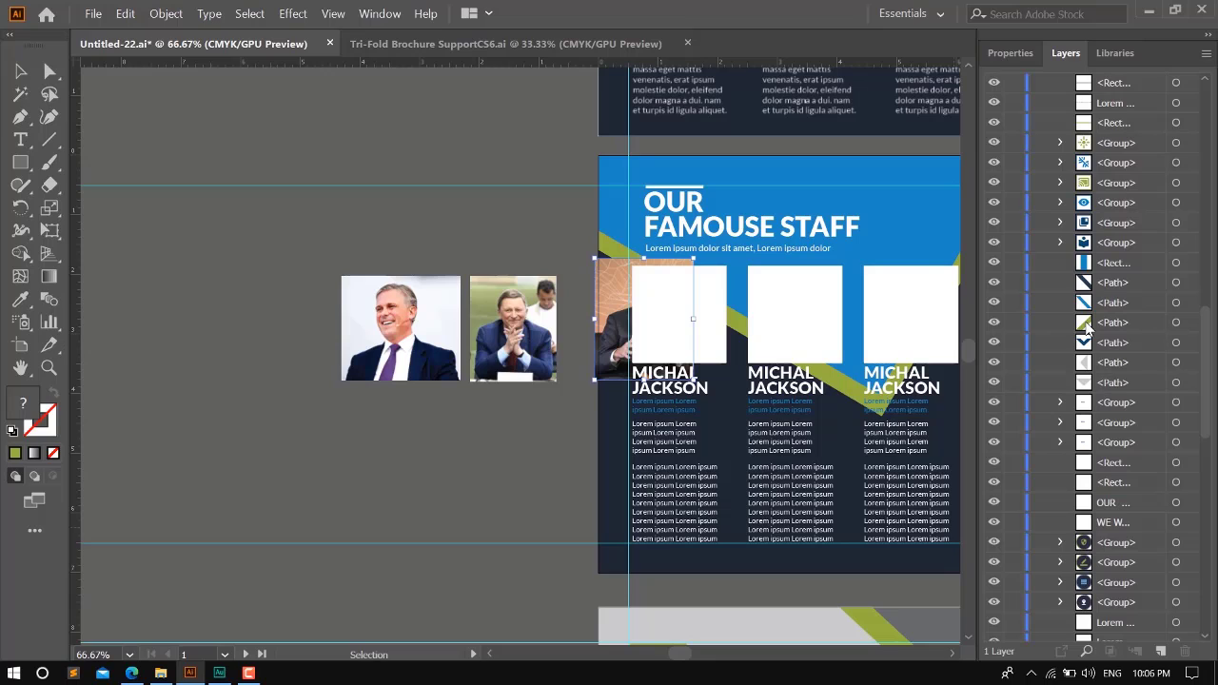
- Bring the photo forward again to the level directly behind the first staff column's group
key("ctrl+bracketright")
key("ctrl+bracketright")
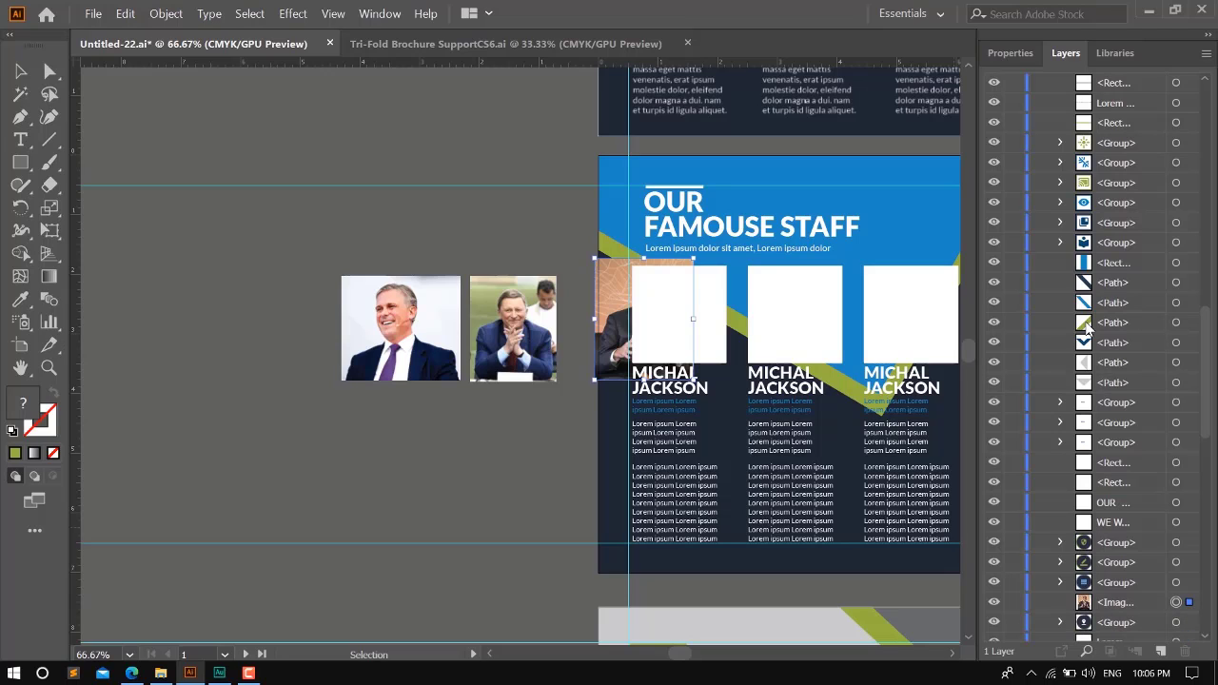
key("ctrl+bracketright")
key("ctrl+bracketright")
key("ctrl+bracketright")
key("ctrl+bracketright")
key("ctrl+bracketright")
key("ctrl+bracketright")
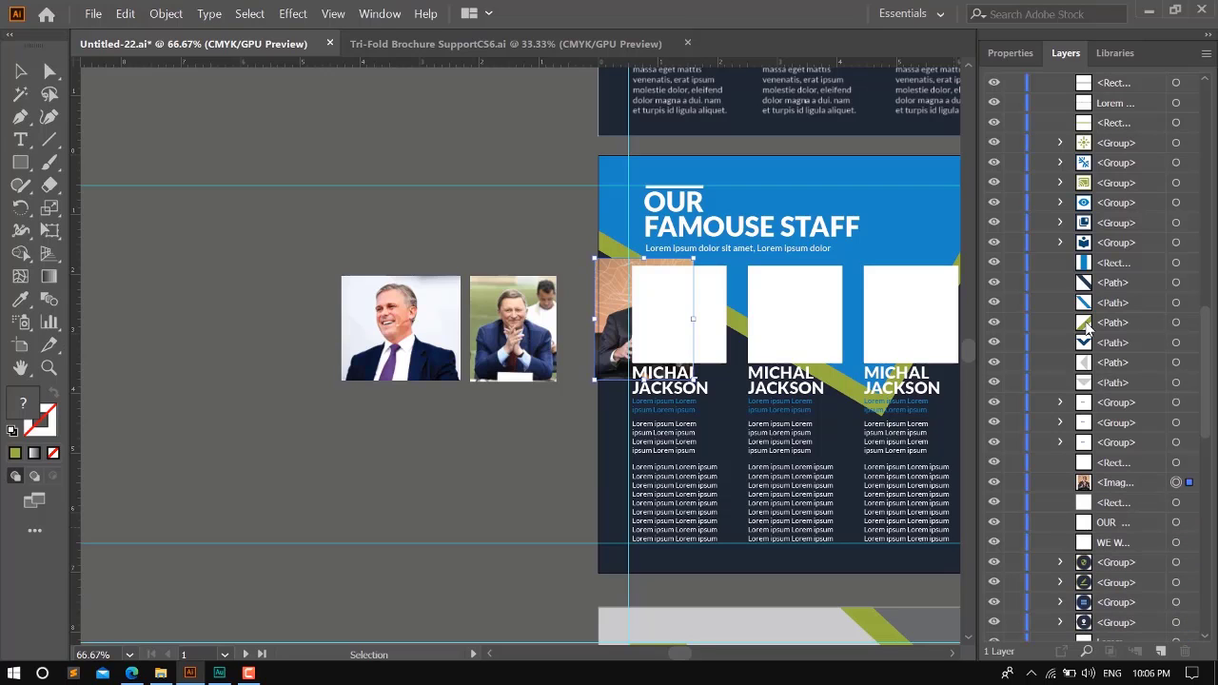
key("ctrl+bracketright")
key("ctrl+bracketright")
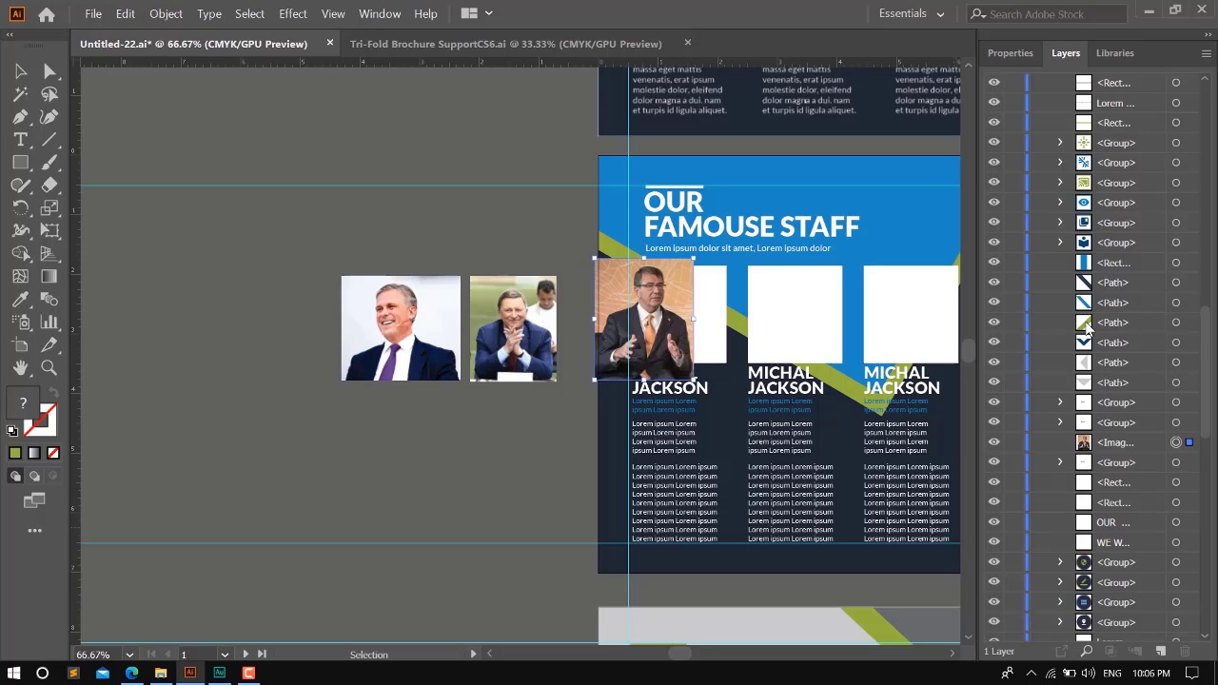
key("ctrl+bracketleft")
key("ctrl+bracketright")
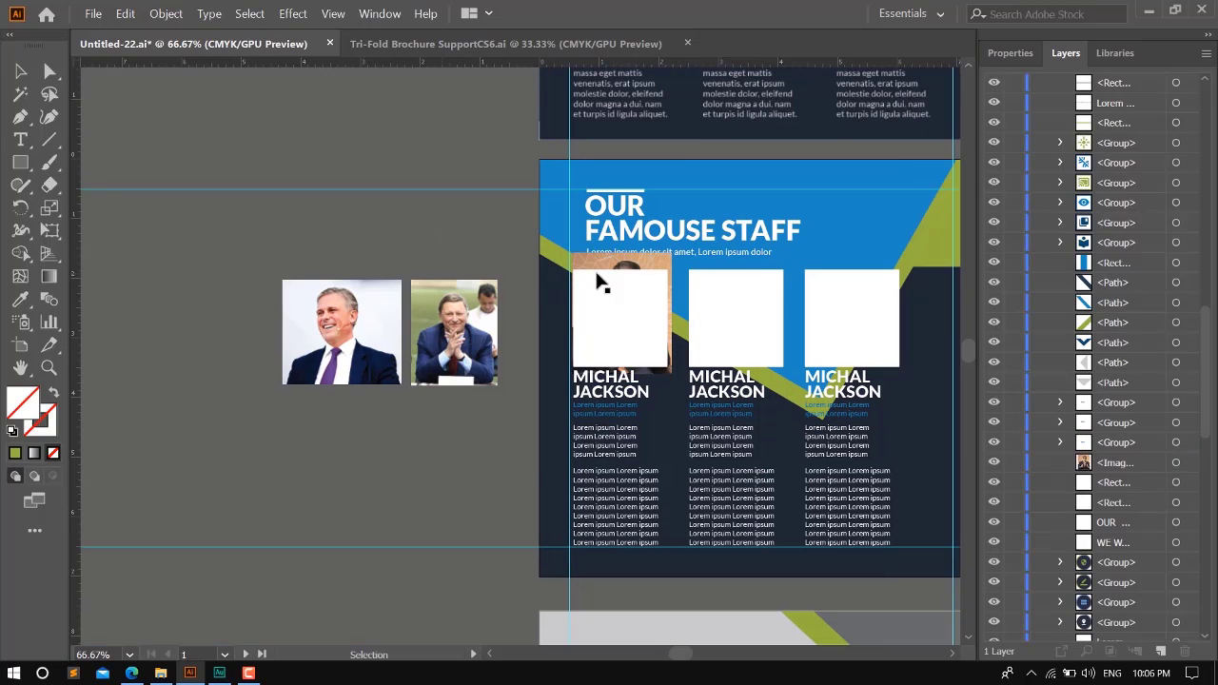
- Ungroup the first staff column so its white frame separates from the name and text
left_click(621, 317)
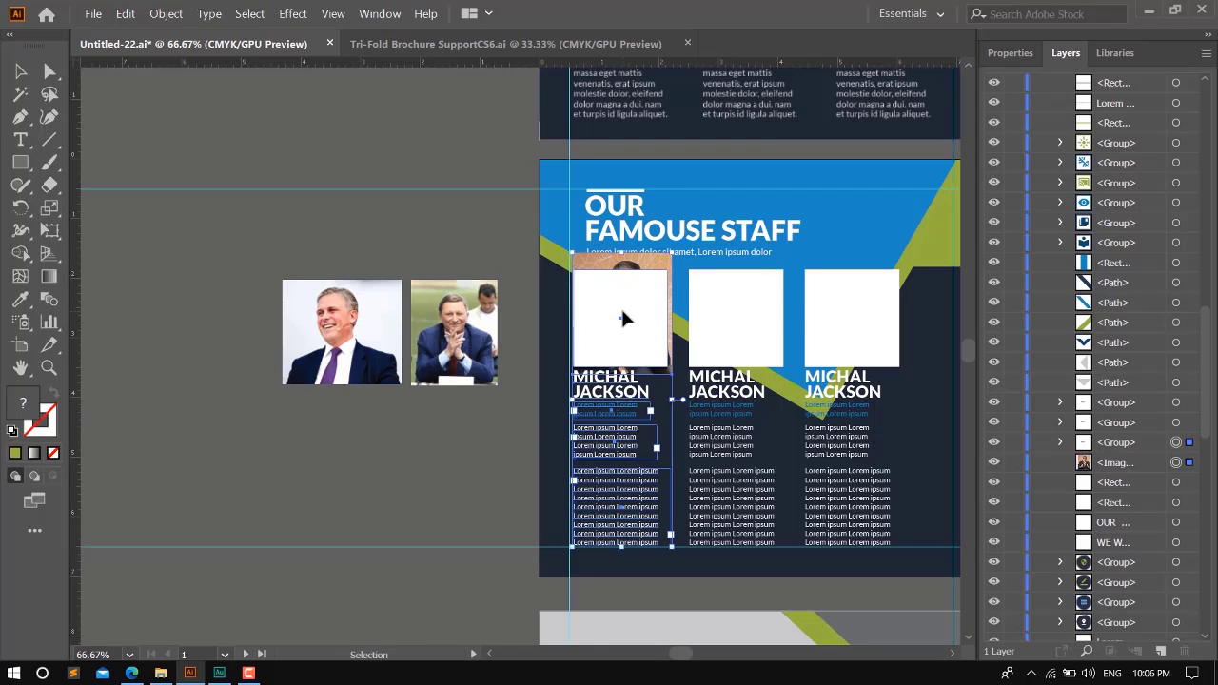
left_click(443, 245)
left_click(611, 389)
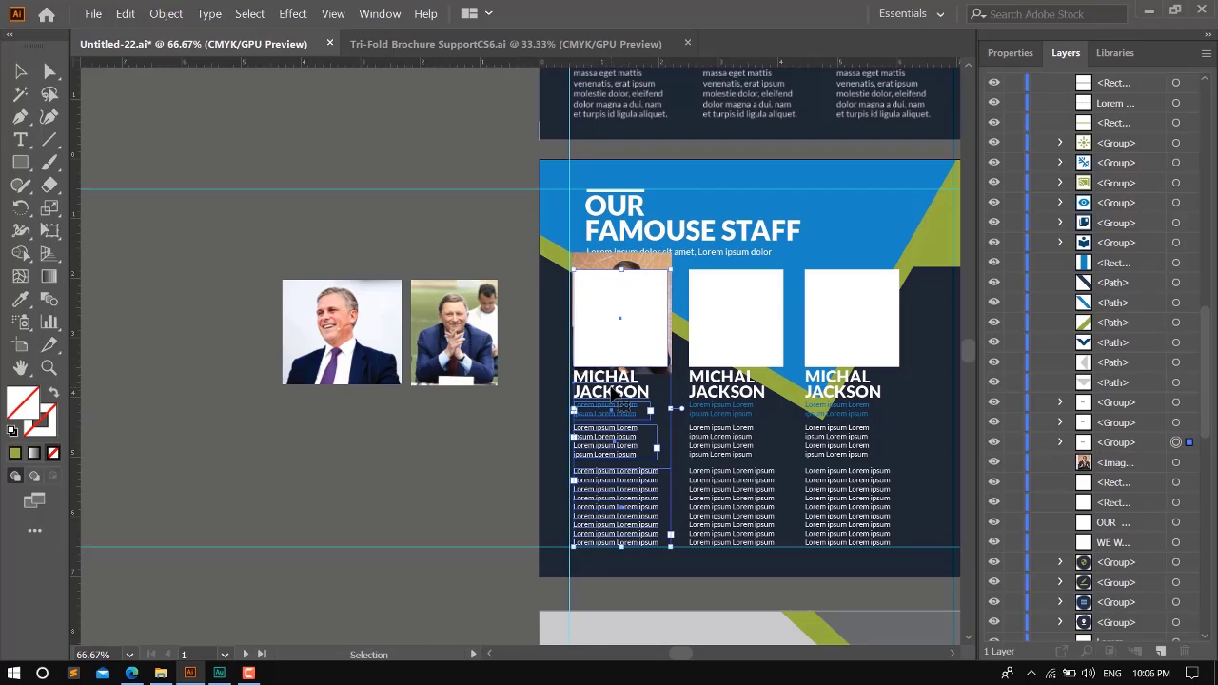
left_click(471, 245)
left_click(617, 377)
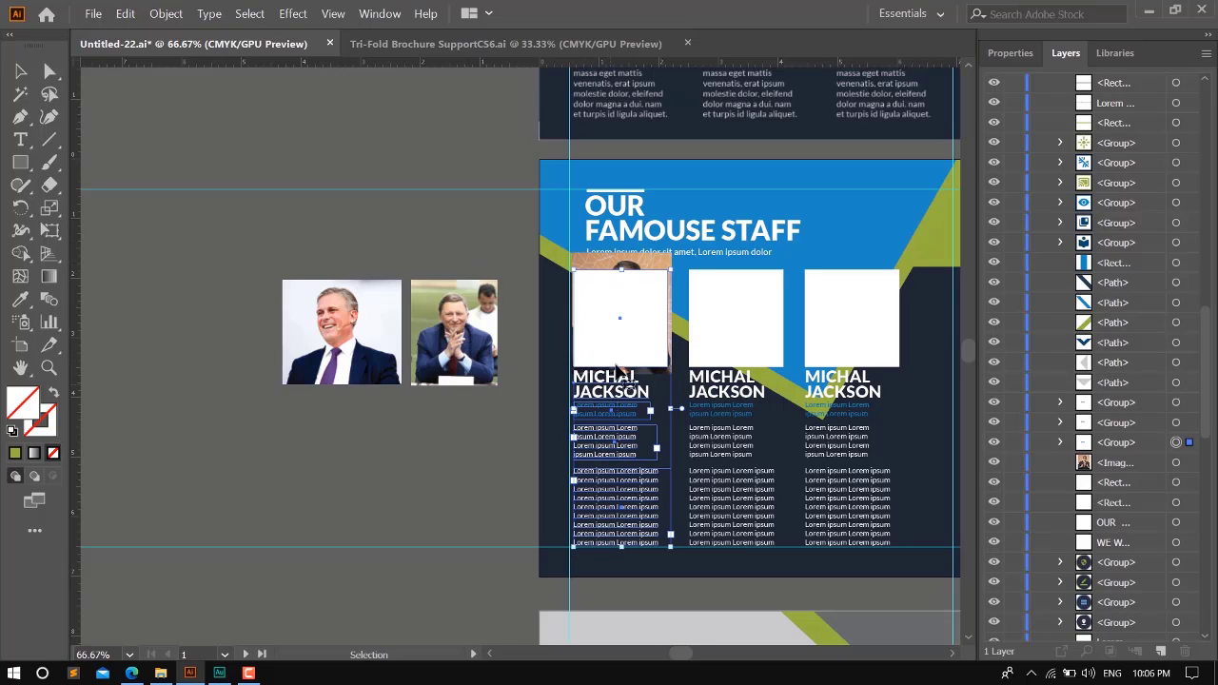
right_click(611, 386)
left_click(651, 502)
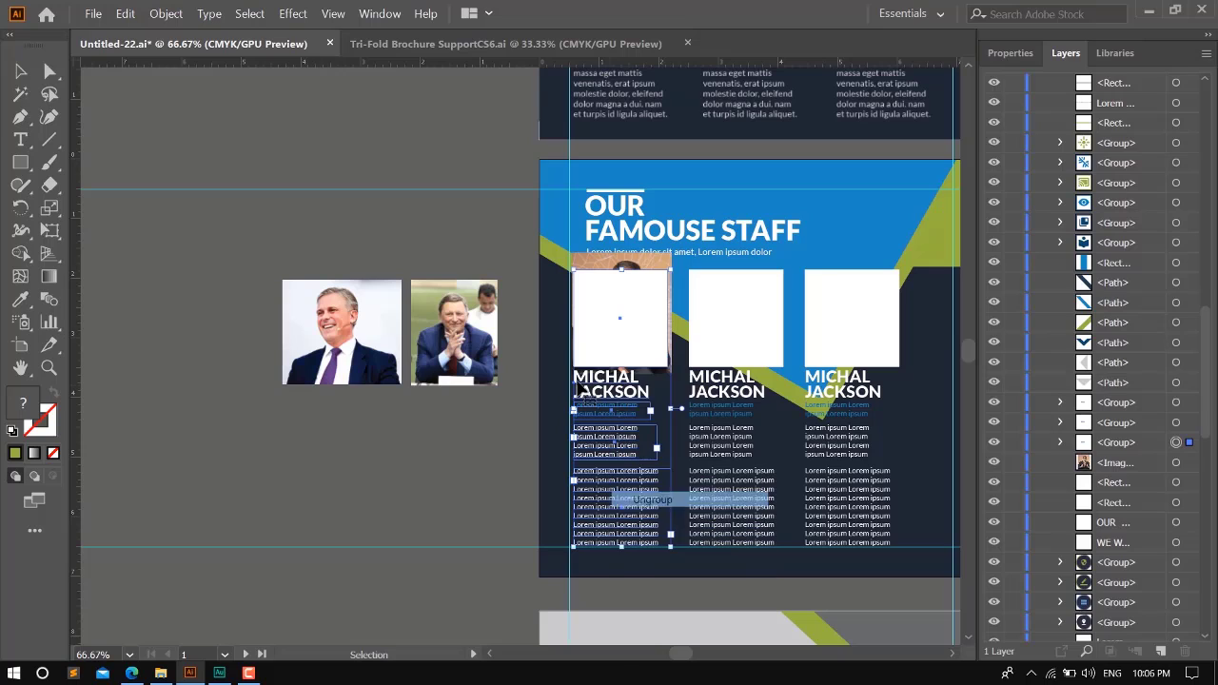
left_click(459, 231)
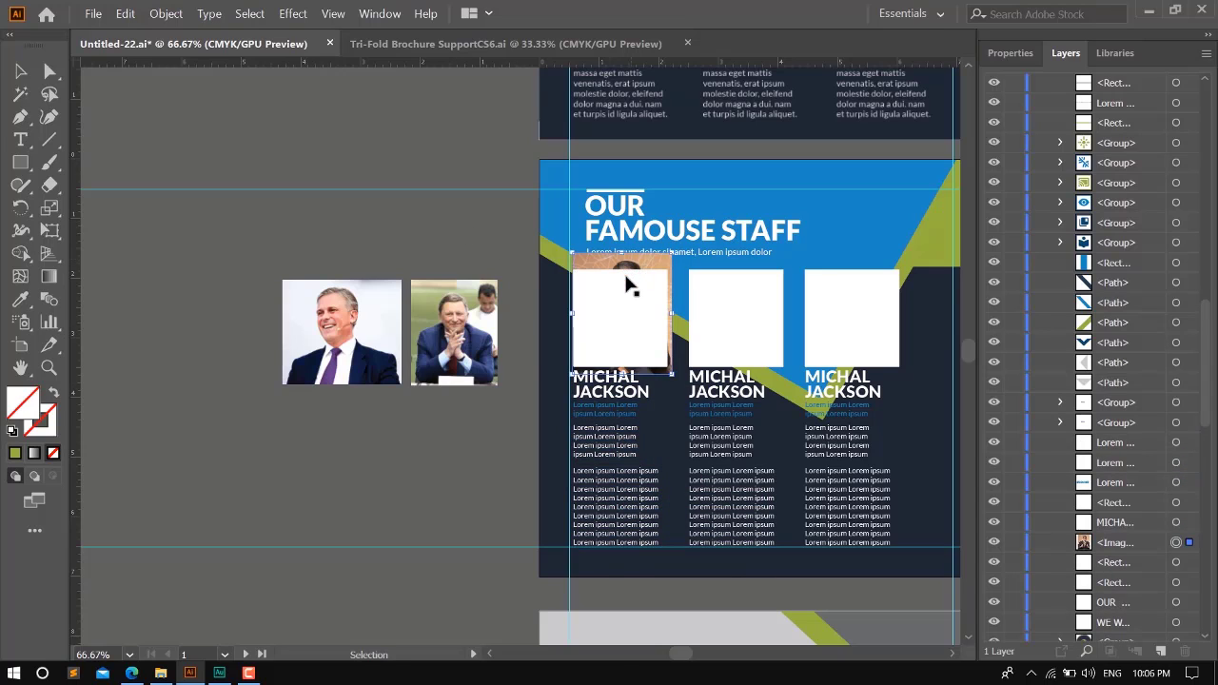
- Select the first staff photo together with its white frame and make a clipping mask from them
left_click(625, 284)
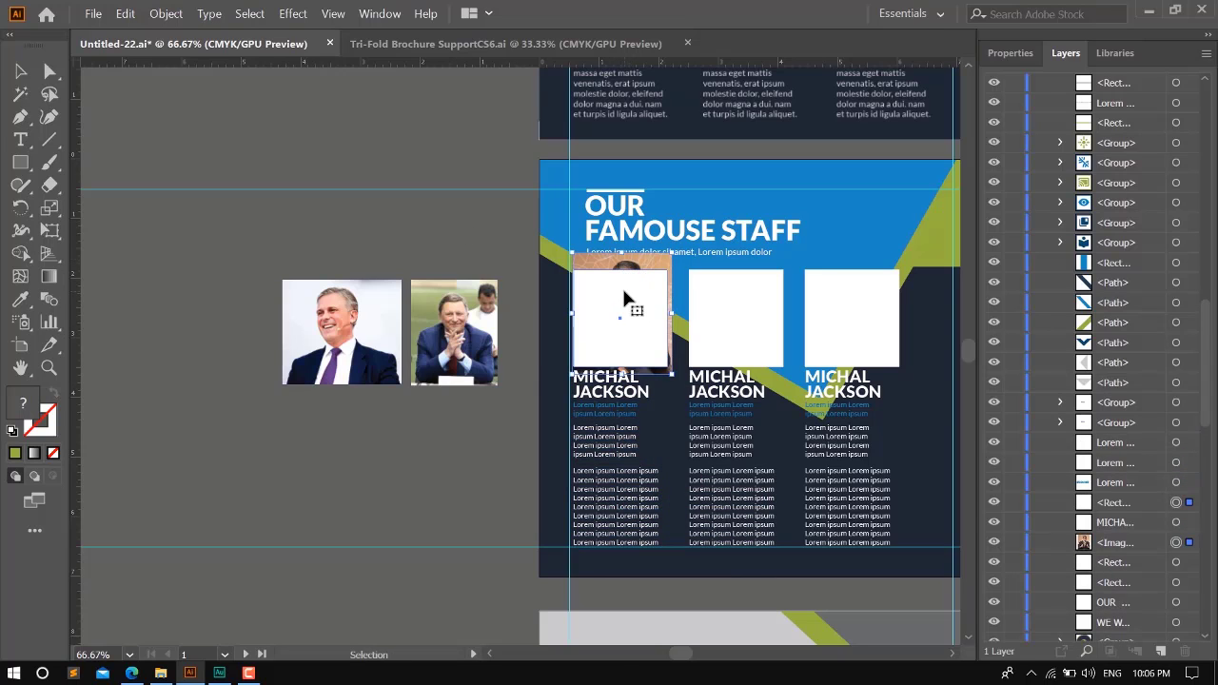
key("a")
key("v")
left_click(170, 17)
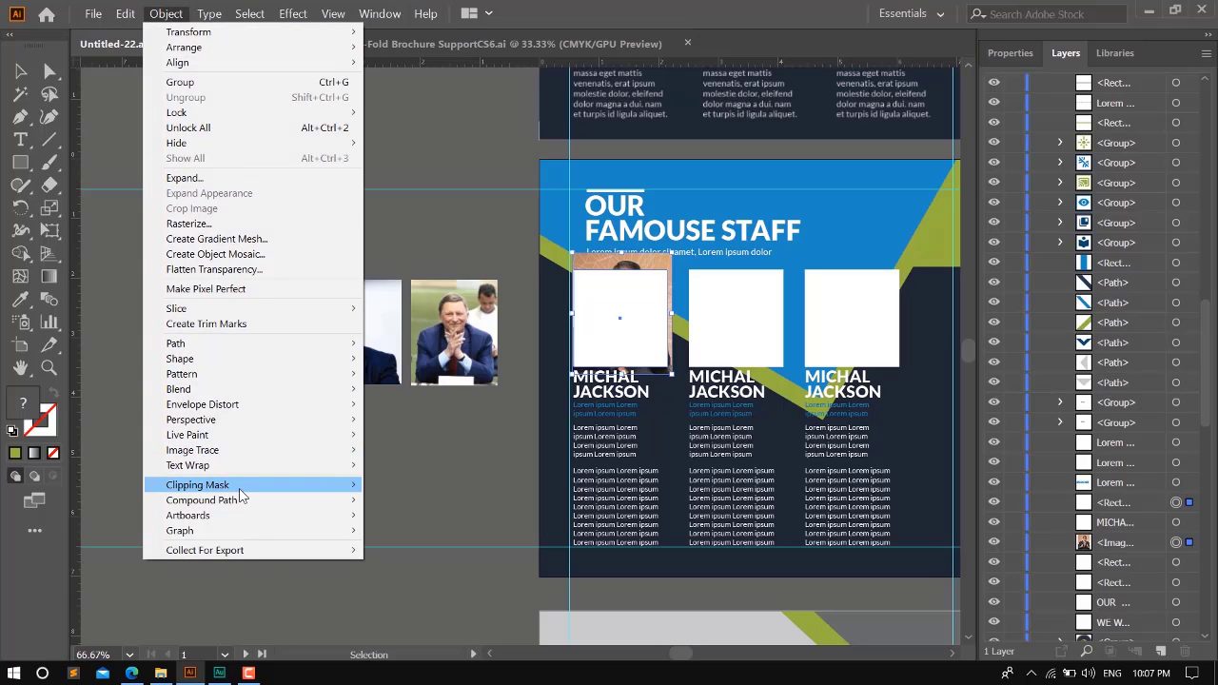
mouse_move(245, 489)
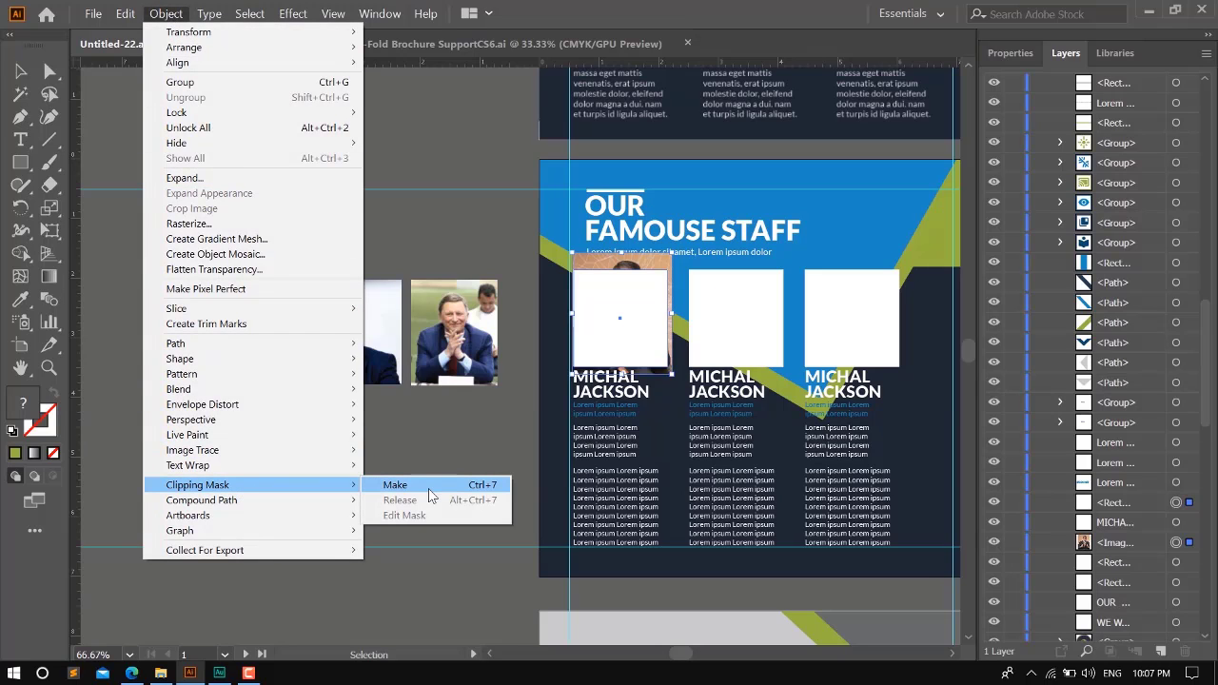
left_click(491, 489)
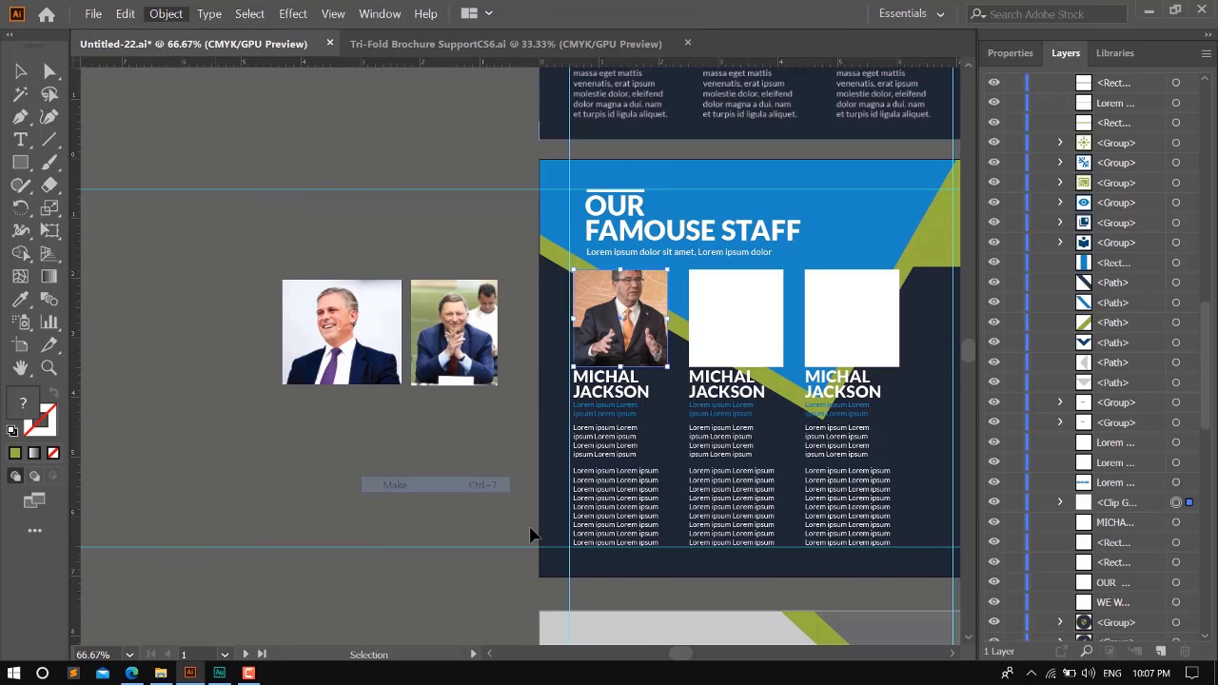
- Isolate the clip group and move the photo down inside the mask so the whole head fits the frame
key("ctrl+equal")
scroll(643, 221, "up", 2)
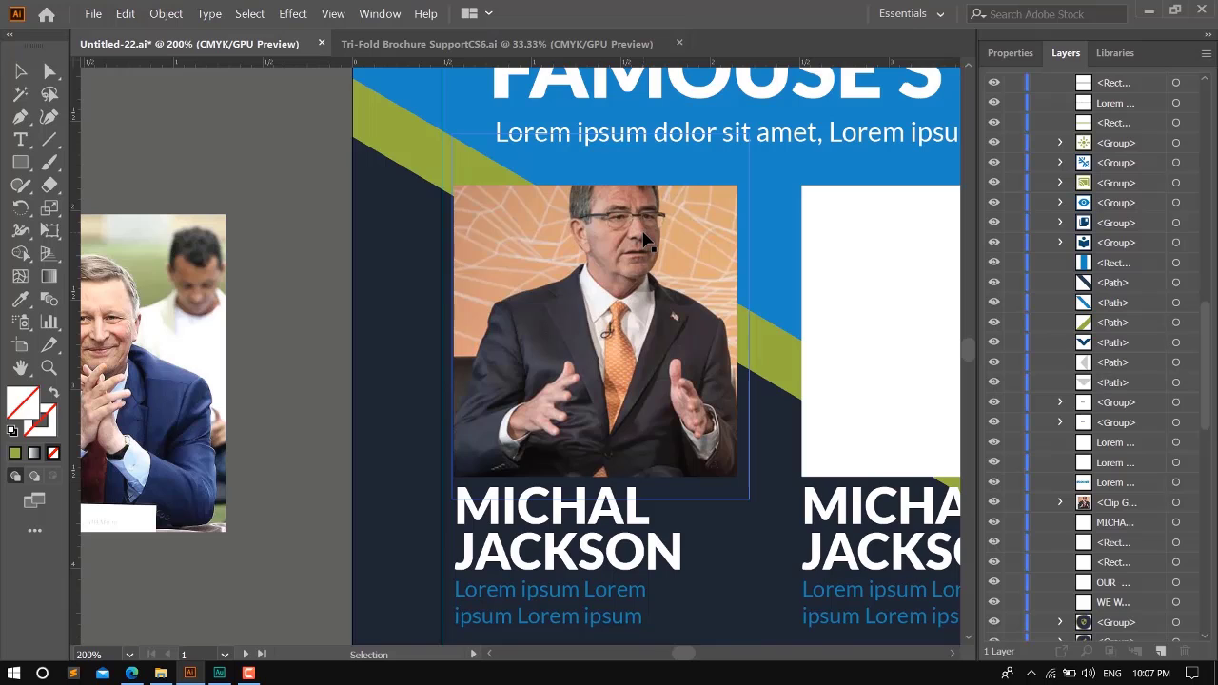
double_click(645, 271)
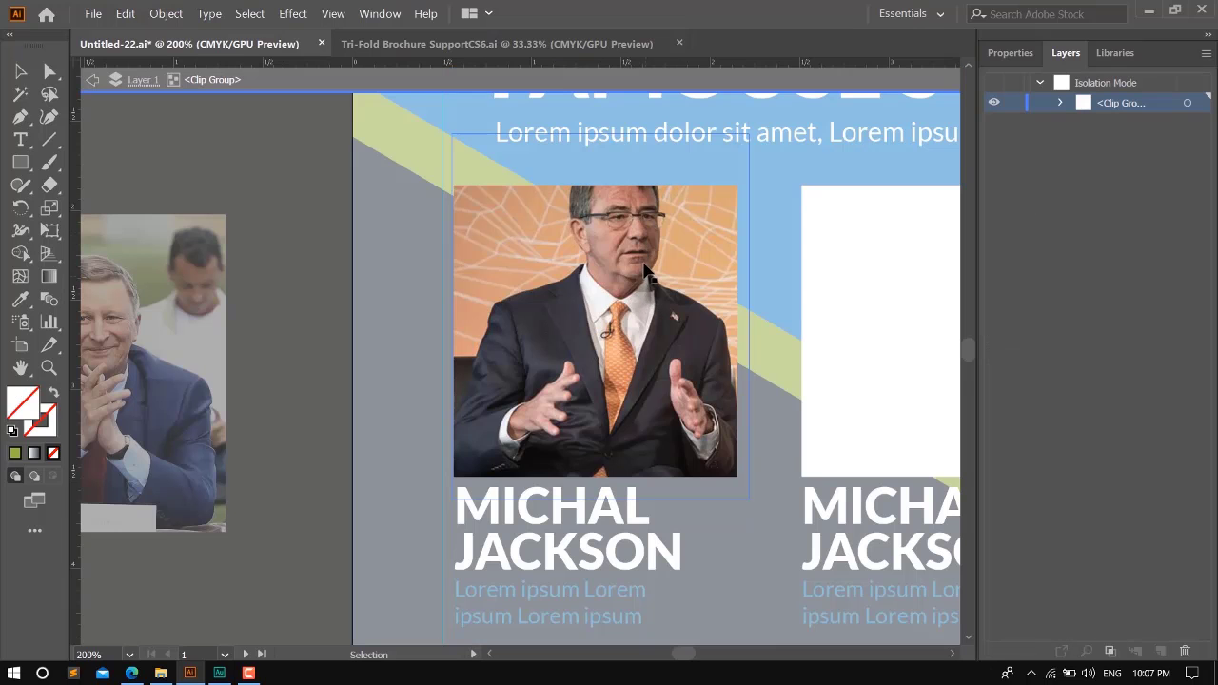
left_click(524, 229)
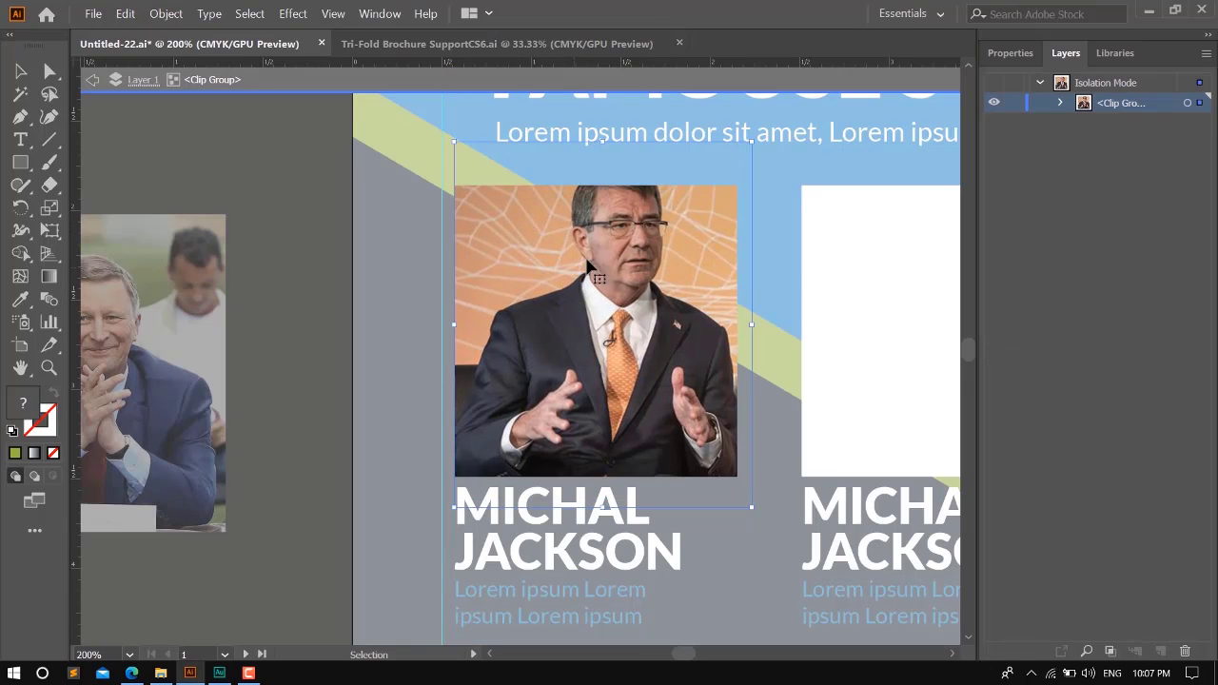
key("shift+Down")
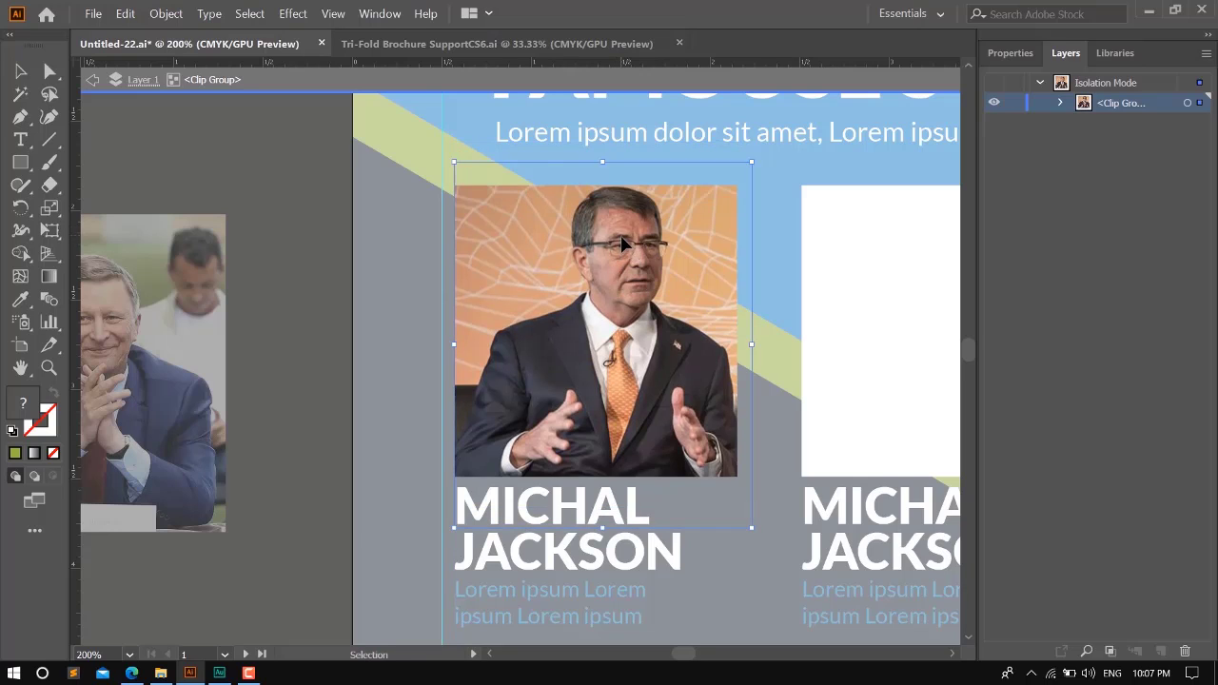
- Nudge the first staff photo down and right inside its mask, scale it down slightly, and leave isolation mode
key("shift+Down")
key("Down")
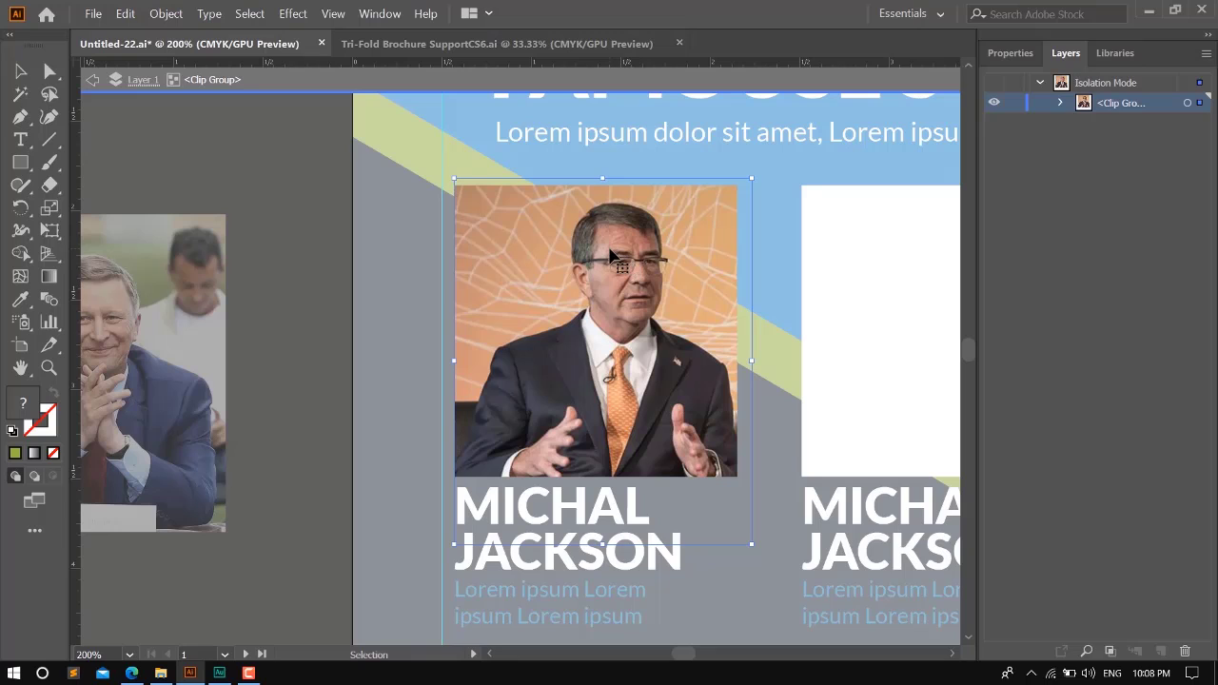
key("Right")
key("Right")
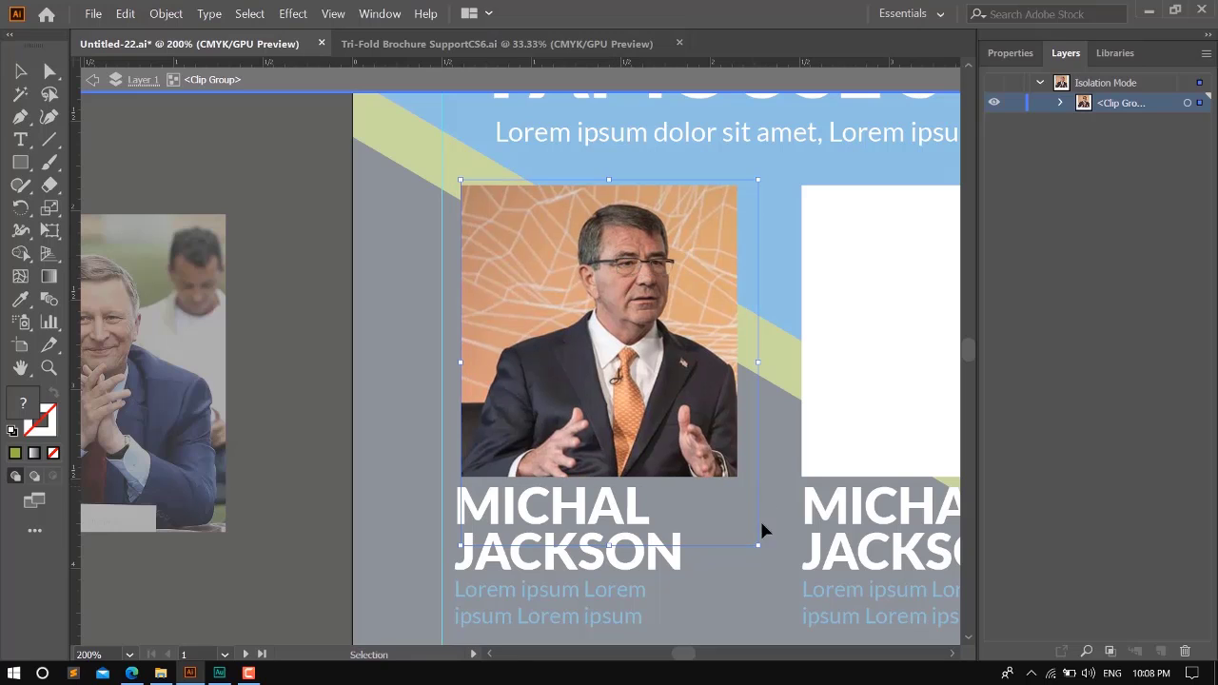
left_click_drag(762, 549, 748, 522)
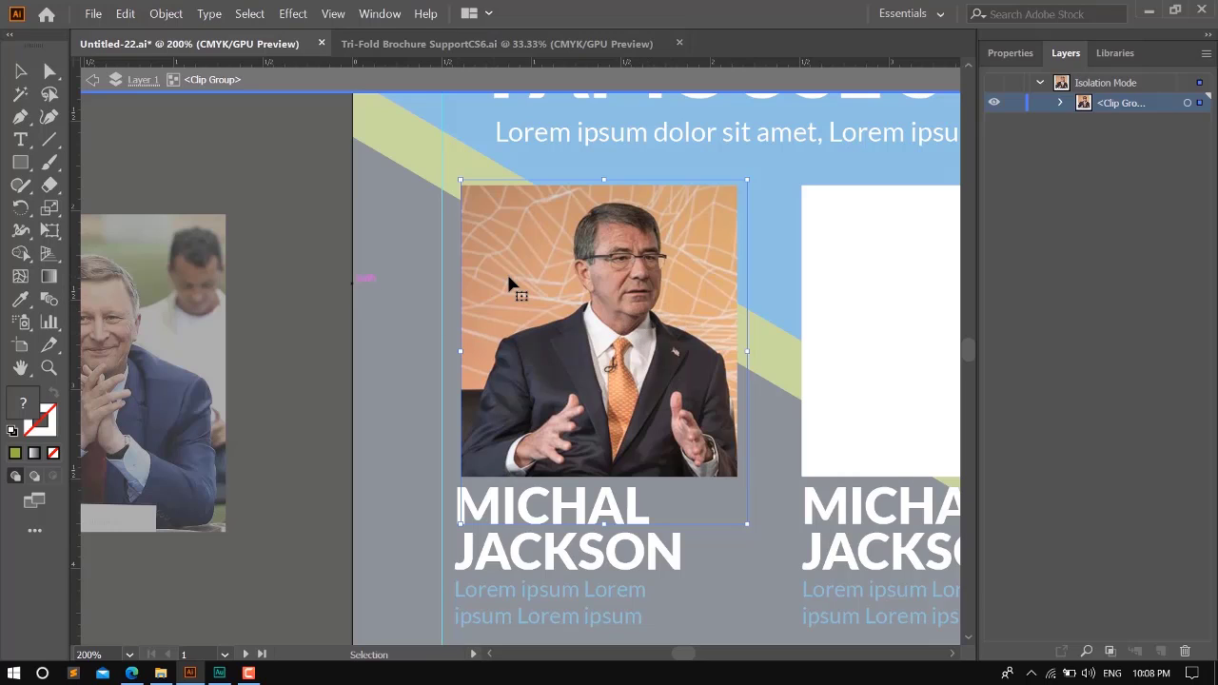
left_click(230, 173)
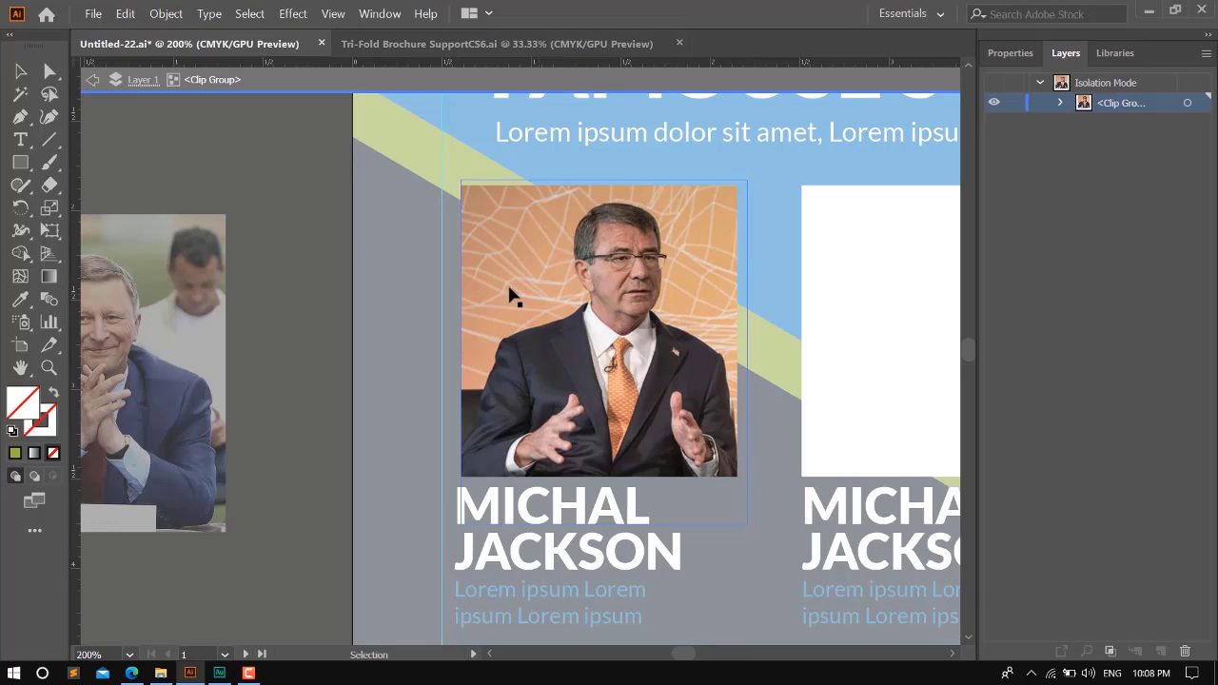
double_click(276, 223)
- Move the photo of the smiling man in the purple tie over the second staff column's white frame
key("ctrl+minus")
key("ctrl+minus")
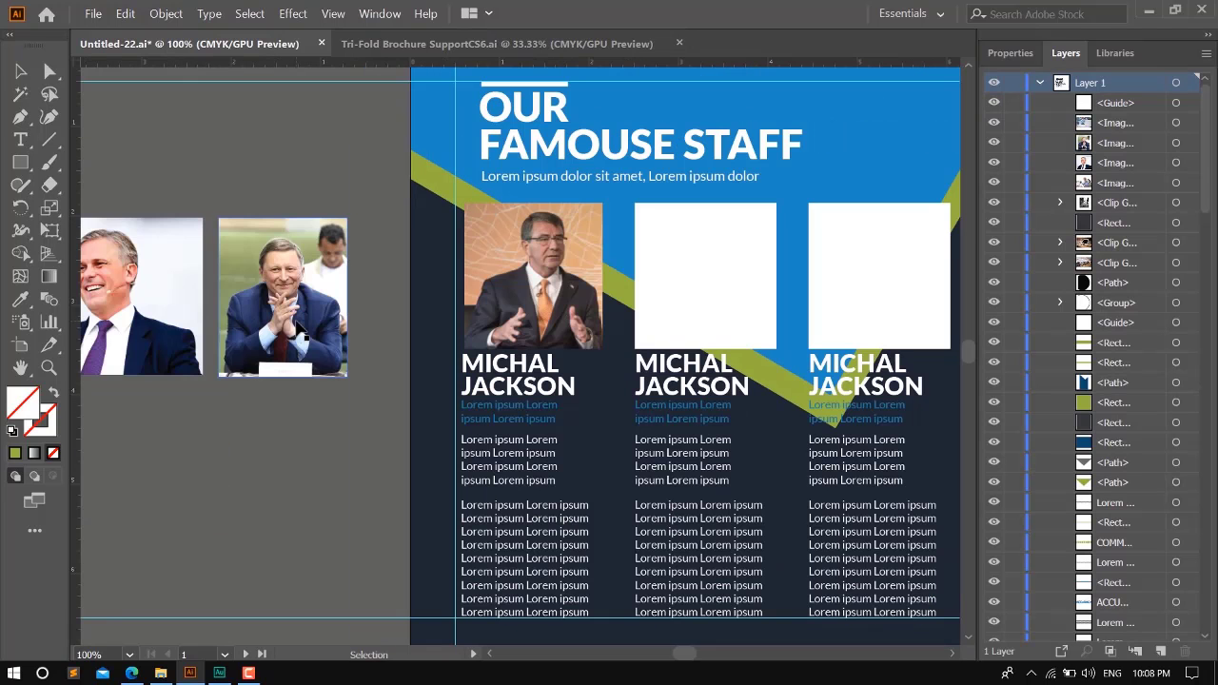
key("ctrl+minus")
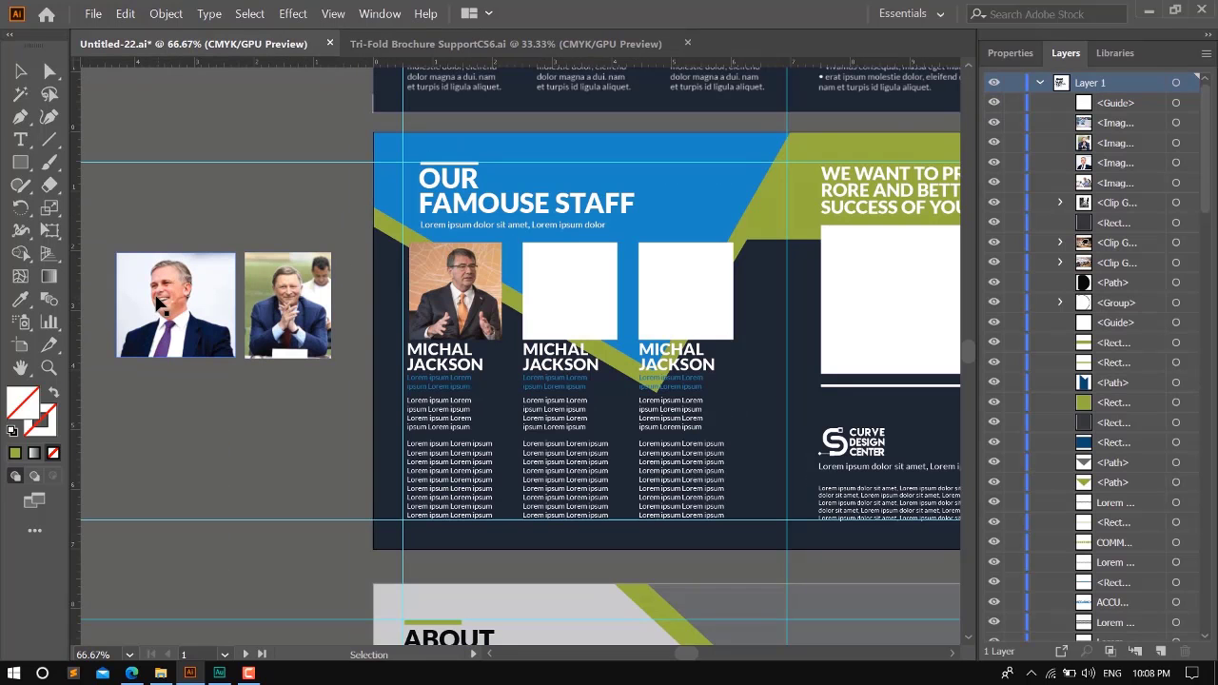
left_click_drag(247, 291, 547, 283)
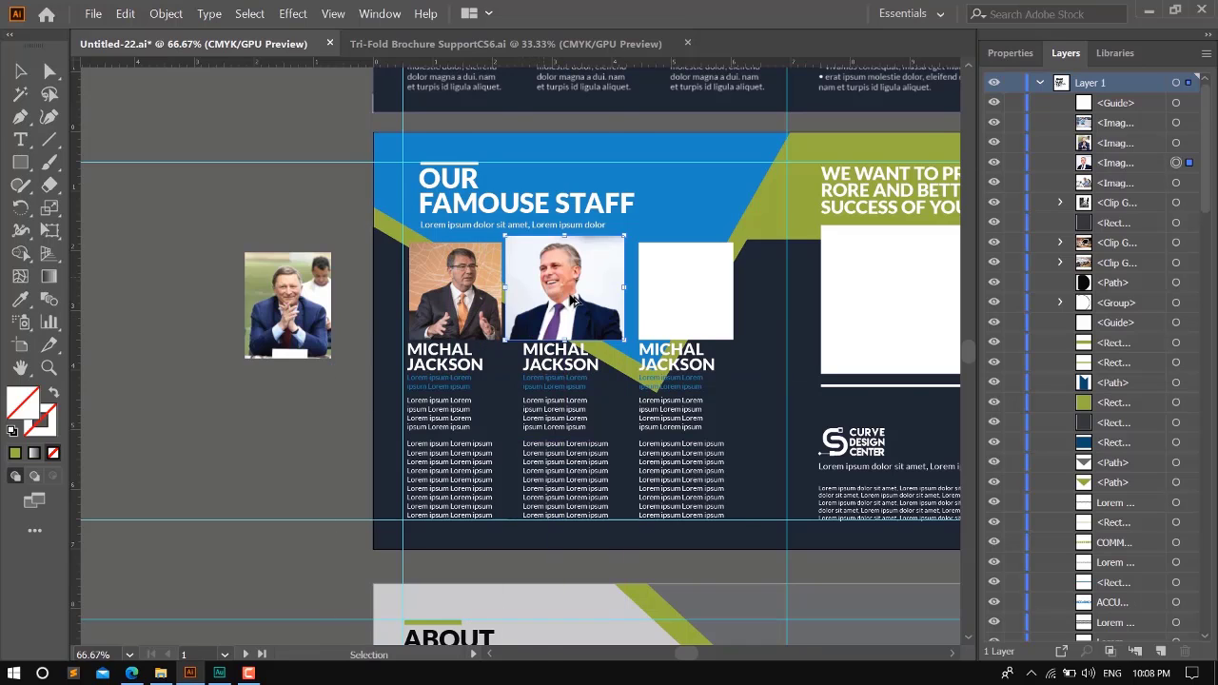
- Send the second staff photo backward until it lies behind the second column's white frame
key("ctrl+plus")
key("ctrl+plus")
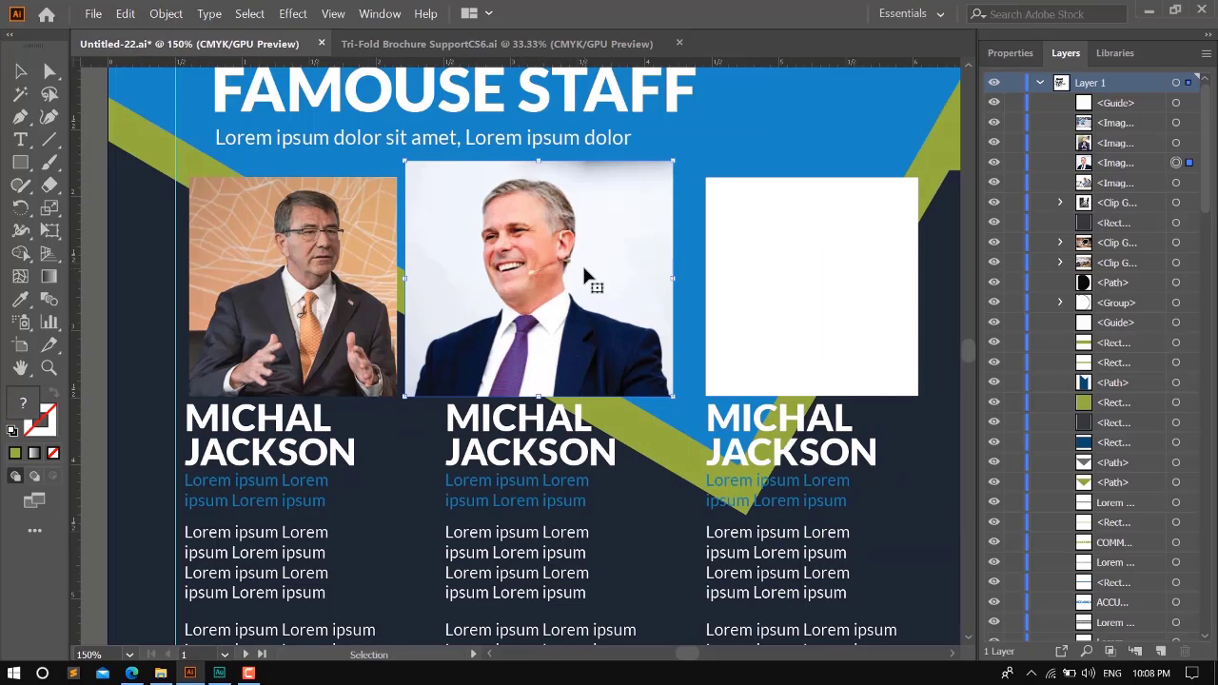
key("ctrl+[")
key("ctrl+[")
key("ctrl+[")
key("ctrl+[")
key("ctrl+[")
key("ctrl+[")
key("ctrl+[")
key("ctrl+[")
key("ctrl+[")
key("ctrl+[")
key("ctrl+[")
key("ctrl+[")
key("ctrl+[")
key("ctrl+[")
key("ctrl+[")
key("ctrl+[")
key("ctrl+[")
key("ctrl+[")
key("ctrl+[")
key("ctrl+[")
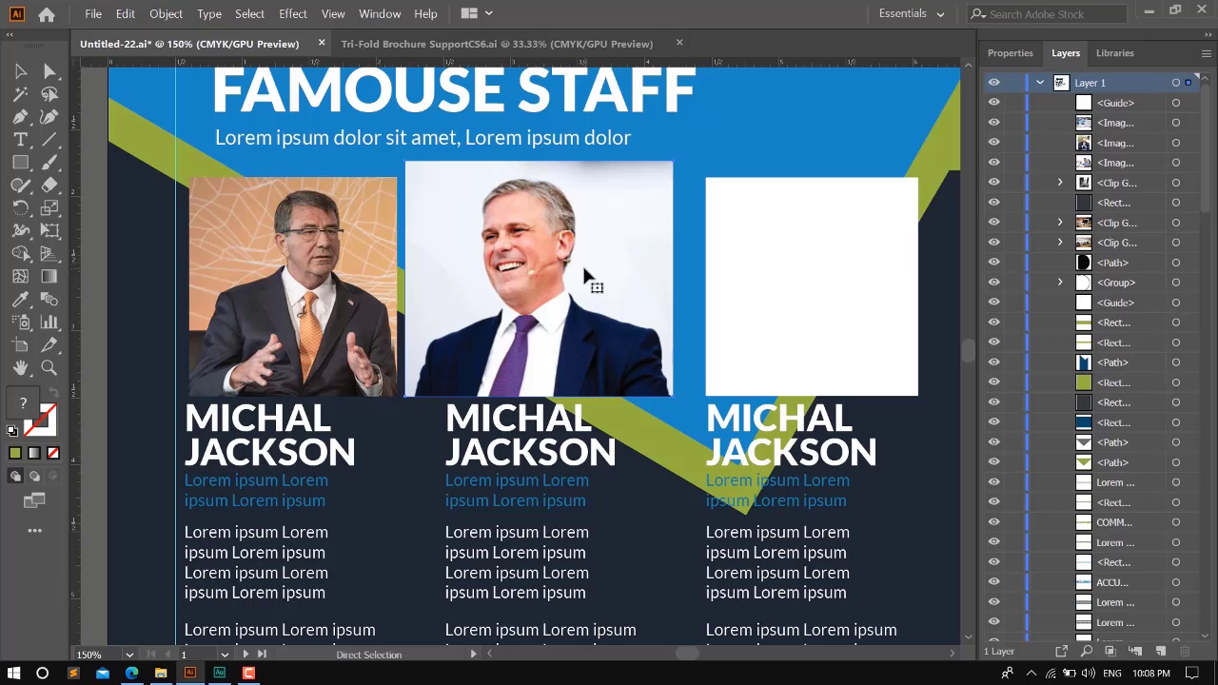
key("ctrl+[")
key("v")
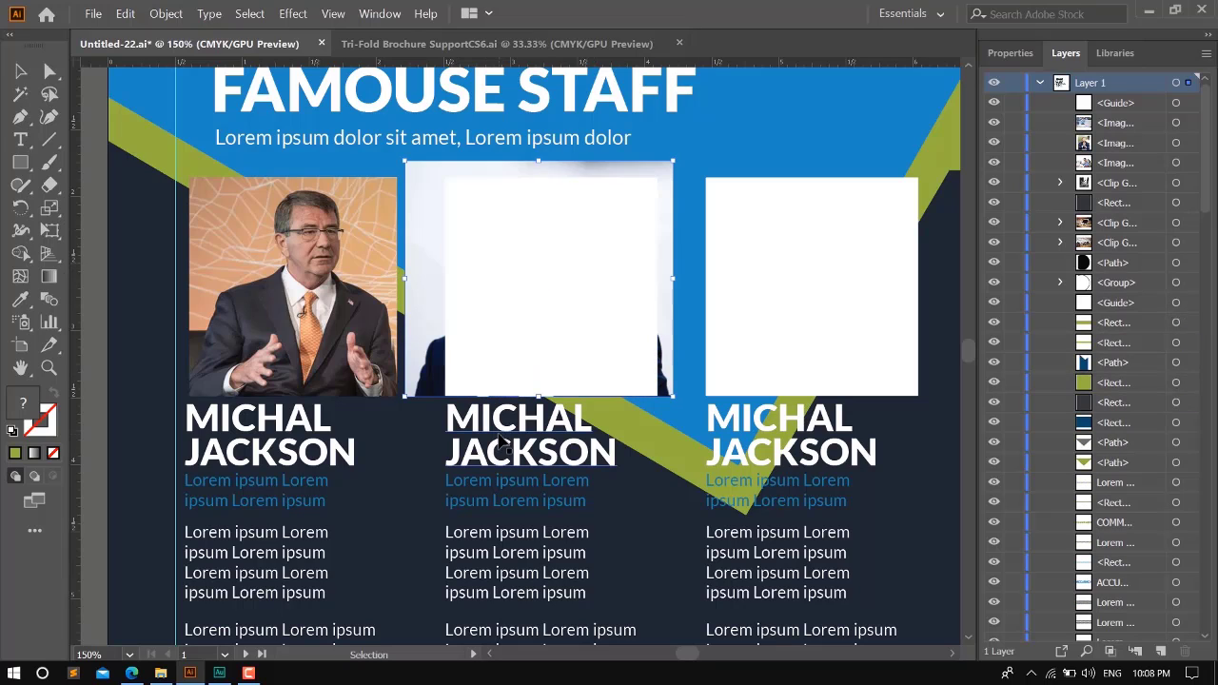
- Ungroup the second staff column and make a clipping mask from its white frame and the photo
right_click(499, 440)
left_click(571, 311)
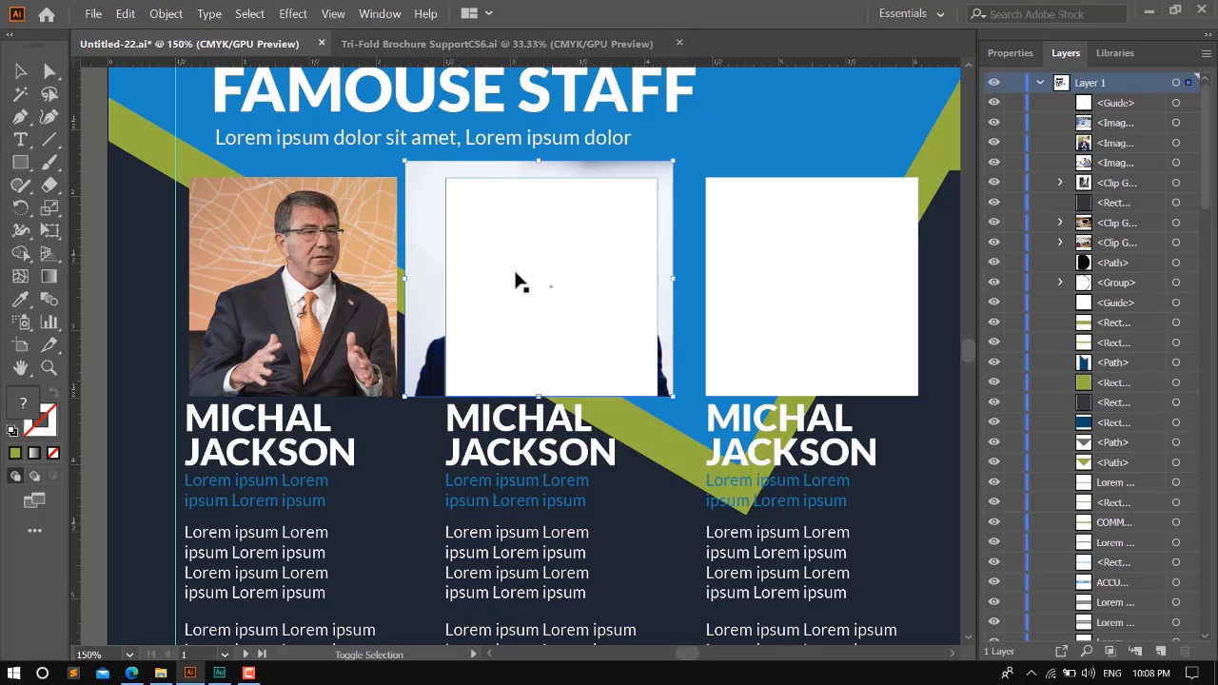
key("ctrl+7")
- Move the remaining staff photo, the man with clasped hands, over the third column's white frame
scroll(517, 277, "down", 1)
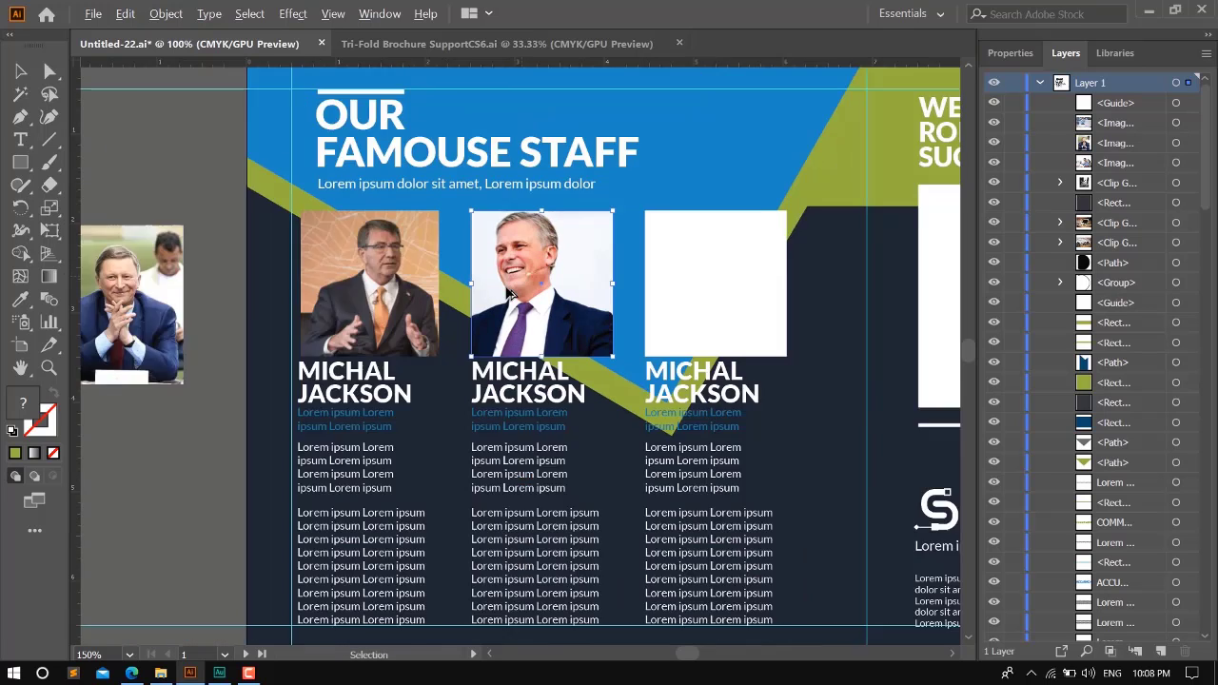
scroll(514, 295, "down", 2)
left_click_drag(276, 285, 657, 276)
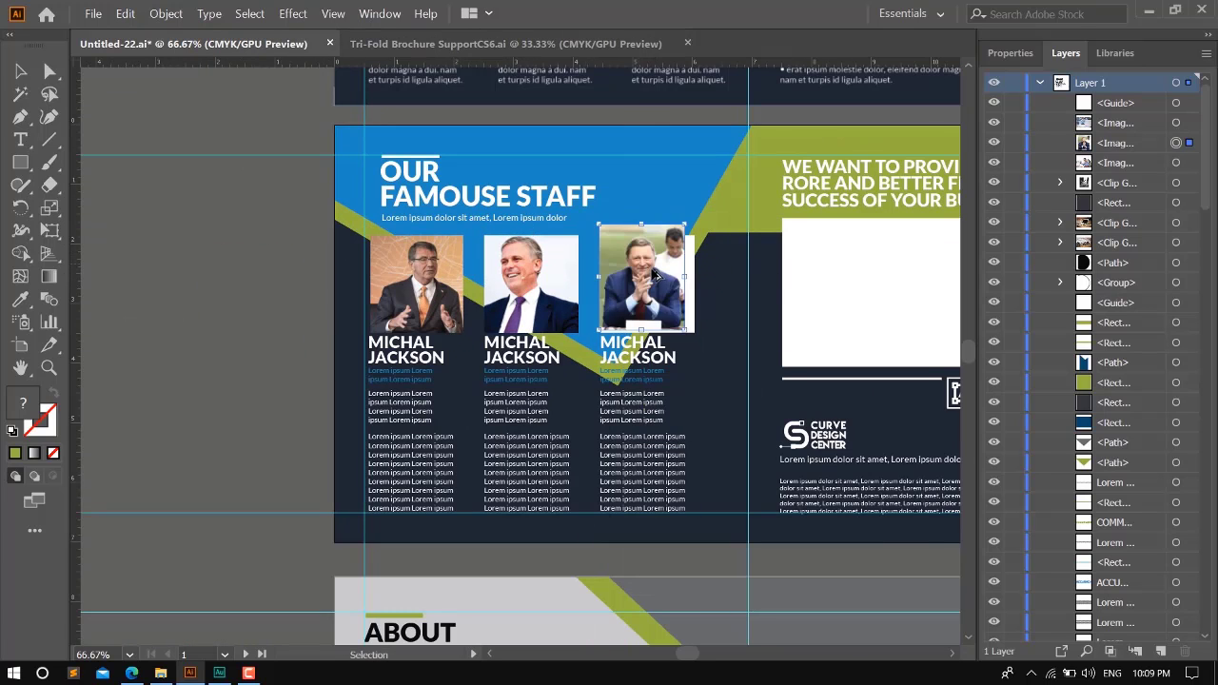
- Send the third staff photo backward to the level directly behind the third column's white frame
scroll(657, 276, "up", 4)
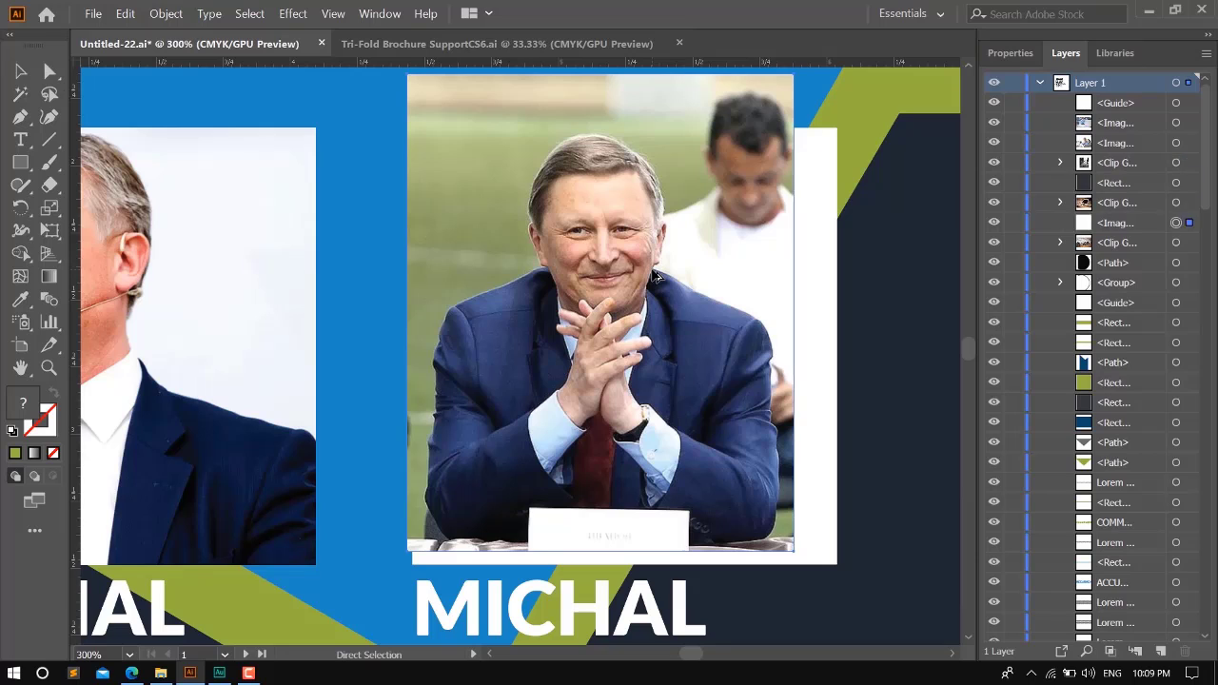
key("ctrl+[")
key("ctrl+[")
key("ctrl+[")
key("ctrl+[")
key("ctrl+[")
key("ctrl+[")
key("ctrl+[")
key("ctrl+[")
key("ctrl+[")
key("ctrl+[")
key("ctrl+[")
key("ctrl+[")
key("ctrl+[")
key("ctrl+[")
key("ctrl+[")
key("ctrl+[")
key("ctrl+[")
key("ctrl+[")
key("ctrl+[")
key("ctrl+[")
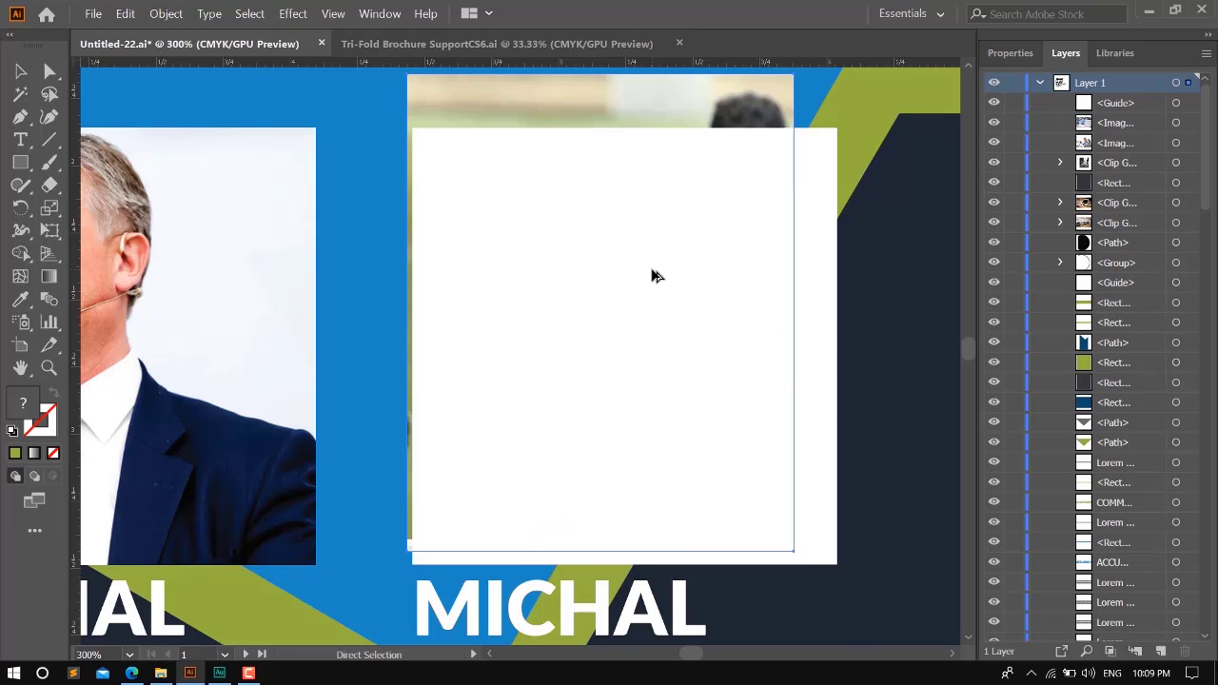
key("ctrl+]")
key("ctrl+[")
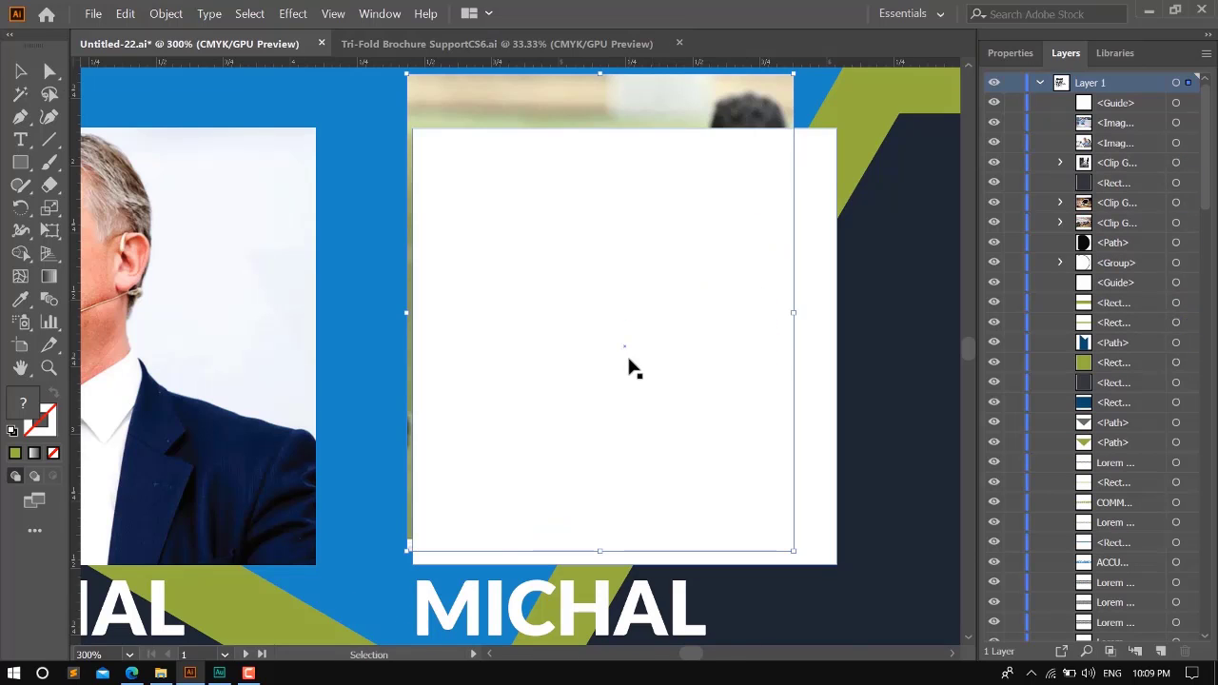
- Ungroup the third staff column to separate its white frame from the name and text
scroll(626, 361, "down", 3)
right_click(514, 496)
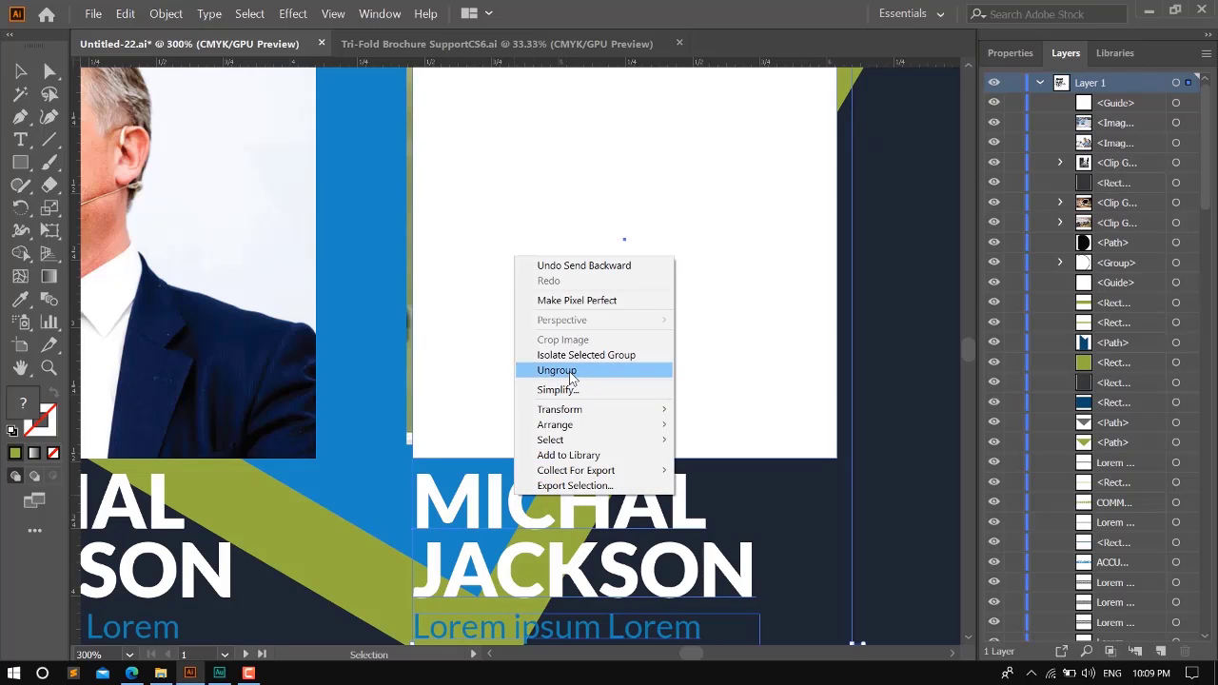
left_click(571, 372)
- Select the third staff photo together with its white frame and make a clipping mask from them
scroll(588, 452, "down", 2)
left_click(601, 190)
left_click(590, 227)
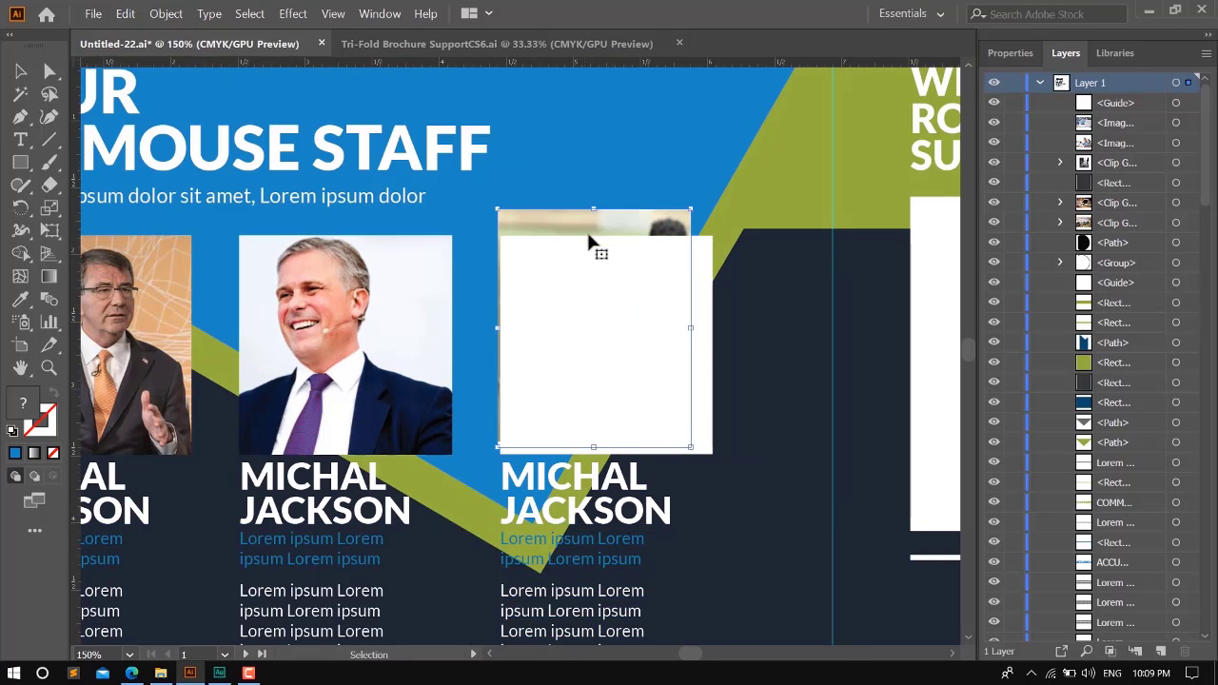
left_click(589, 274, "shift")
key("ctrl+7")
key("v")
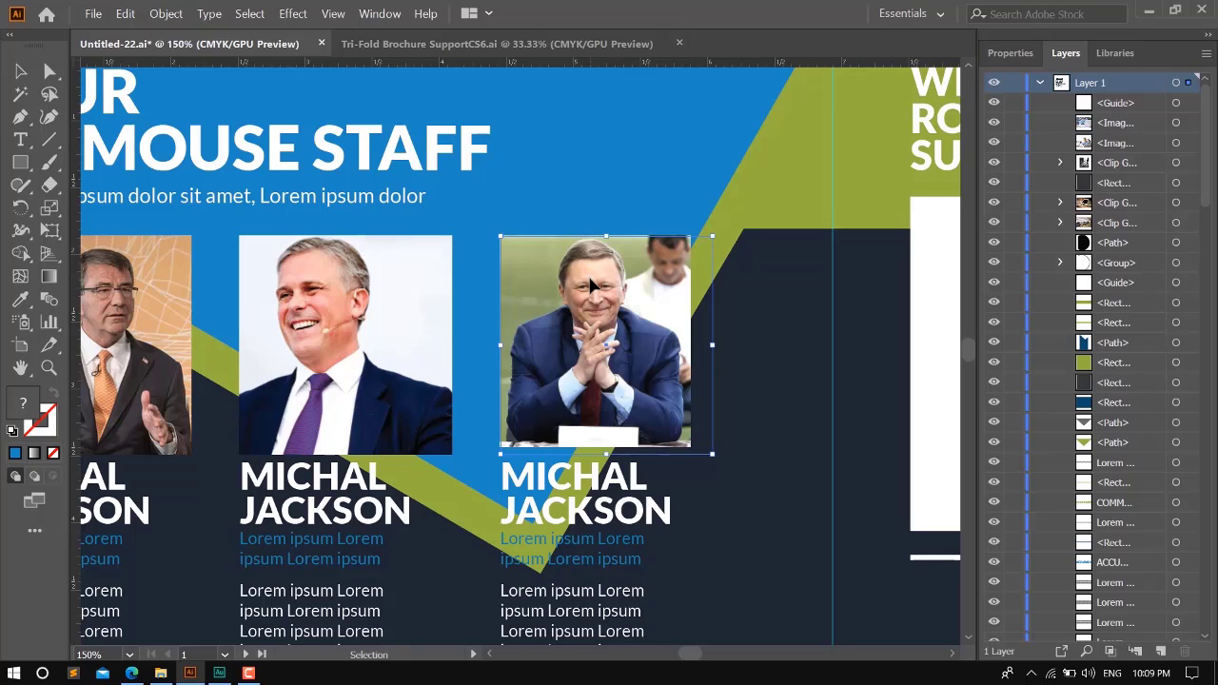
- Isolate the third clip group, enlarge its photo to fill the whole frame, and leave isolation mode
double_click(604, 288)
left_click_drag(691, 447, 716, 490)
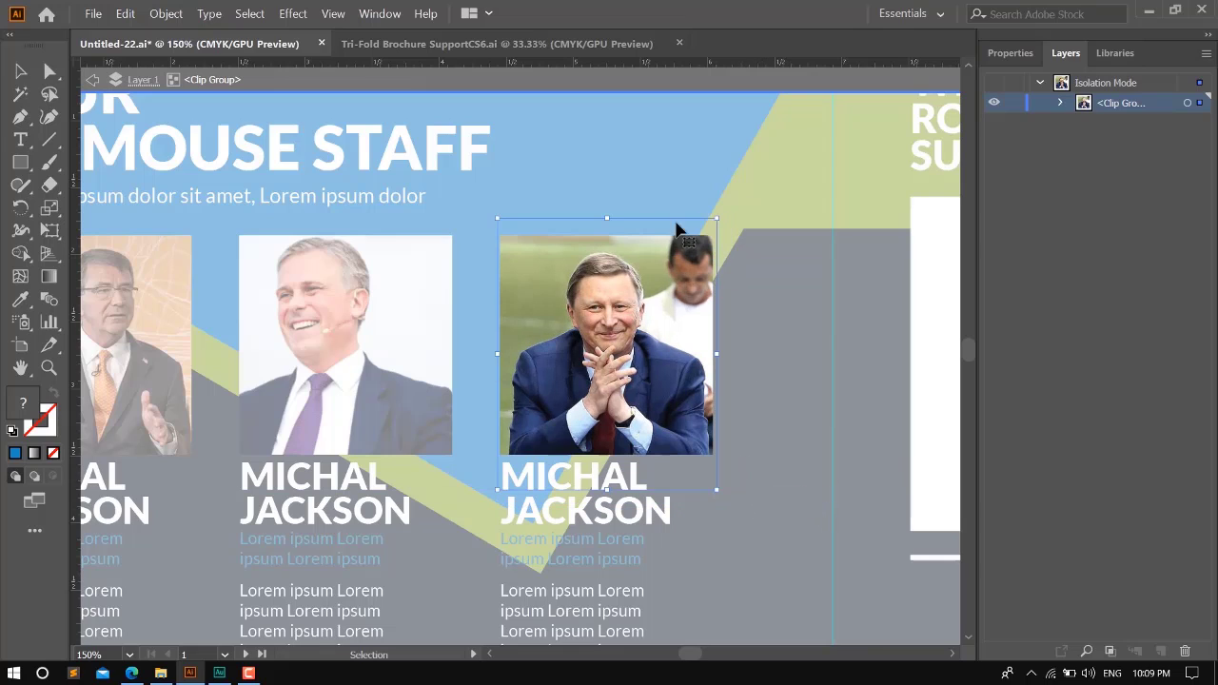
key("Escape")
- Move the photo of the woman at a laptop onto the large white frame below the "WE WANT TO PROVIDE" heading
key("ctrl+minus")
key("ctrl+minus")
key("ctrl+minus")
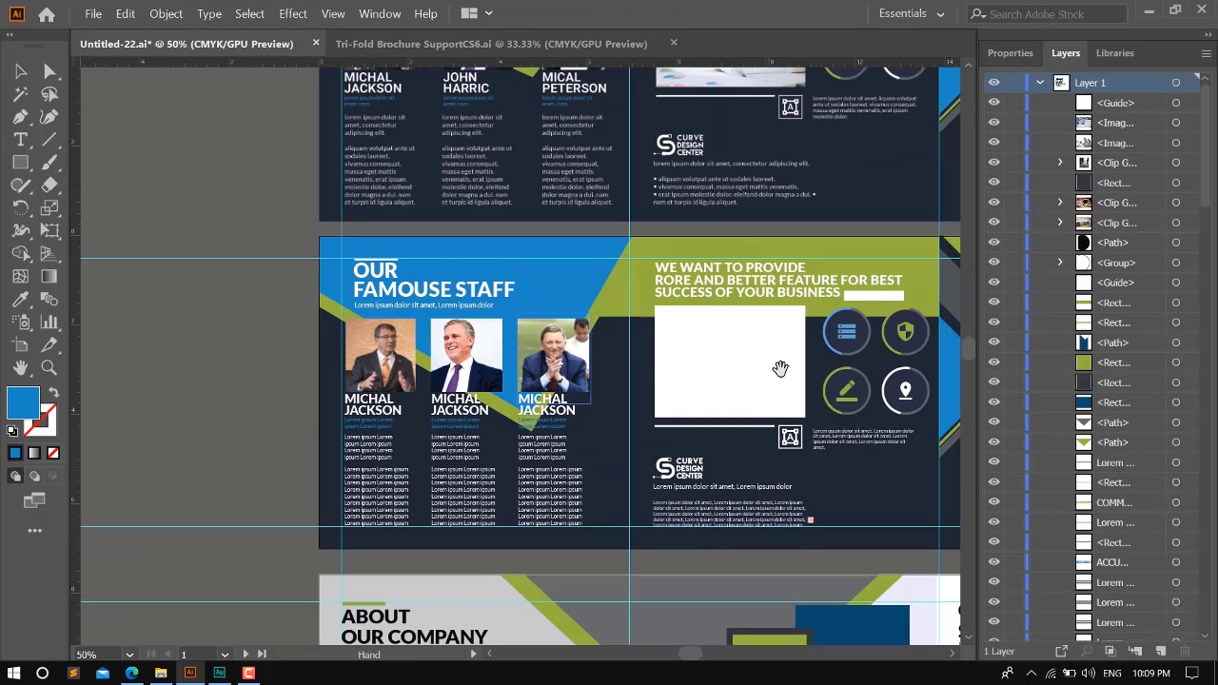
left_click_drag(780, 368, 408, 360)
key("ctrl+minus")
scroll(407, 360, "up", 4)
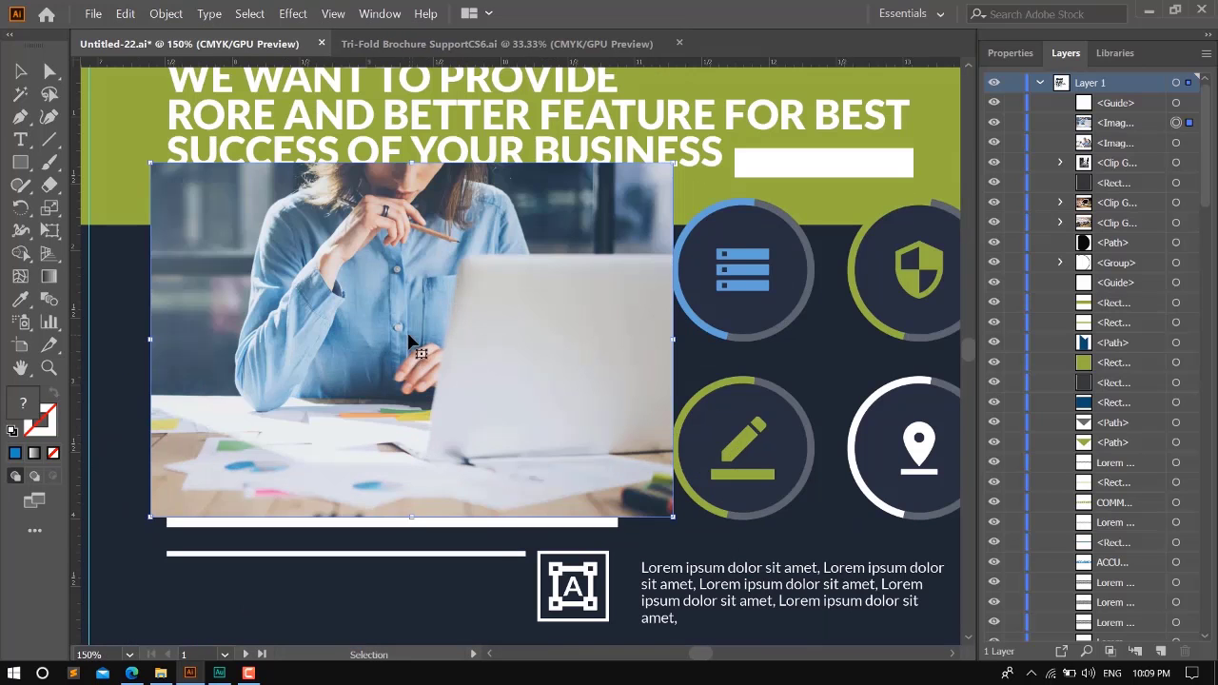
- Send the laptop photo backward repeatedly until it lies behind the large white frame
key("ctrl+bracketleft")
key("ctrl+bracketleft")
key("ctrl+bracketleft")
key("ctrl+bracketleft")
key("ctrl+bracketleft")
key("ctrl+bracketleft")
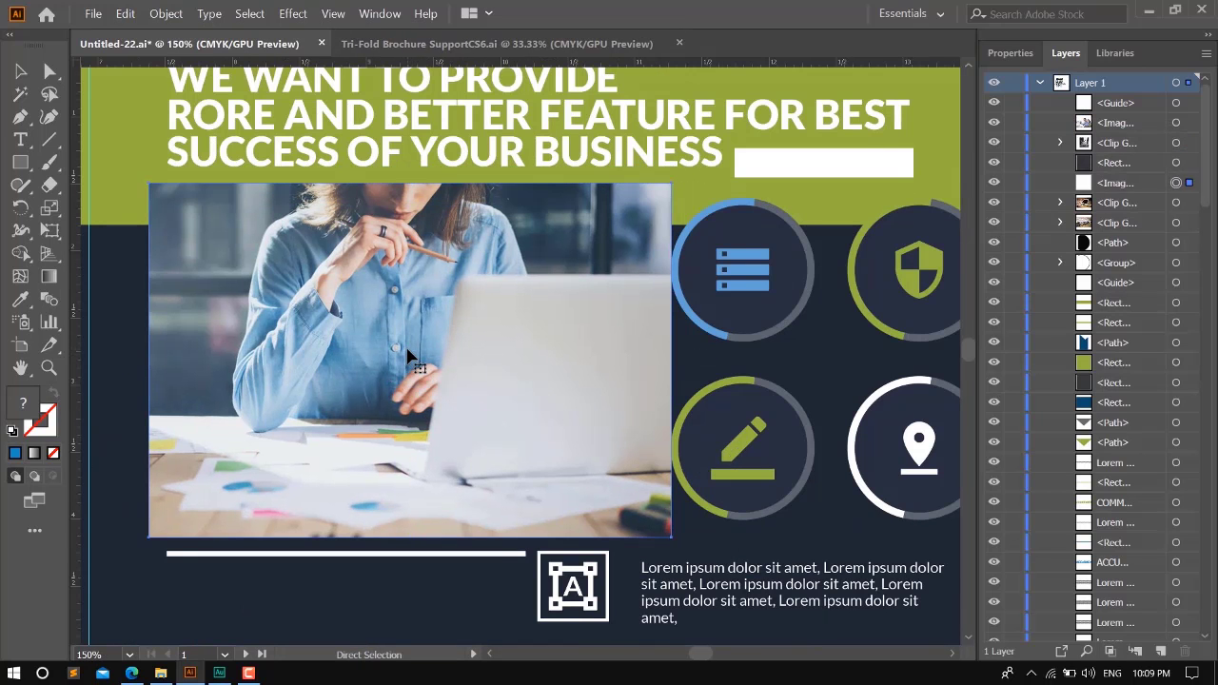
key("ctrl+bracketleft")
key("ctrl+bracketleft")
key("ctrl+bracketleft")
key("ctrl+bracketleft")
key("ctrl+bracketleft")
key("ctrl+bracketleft")
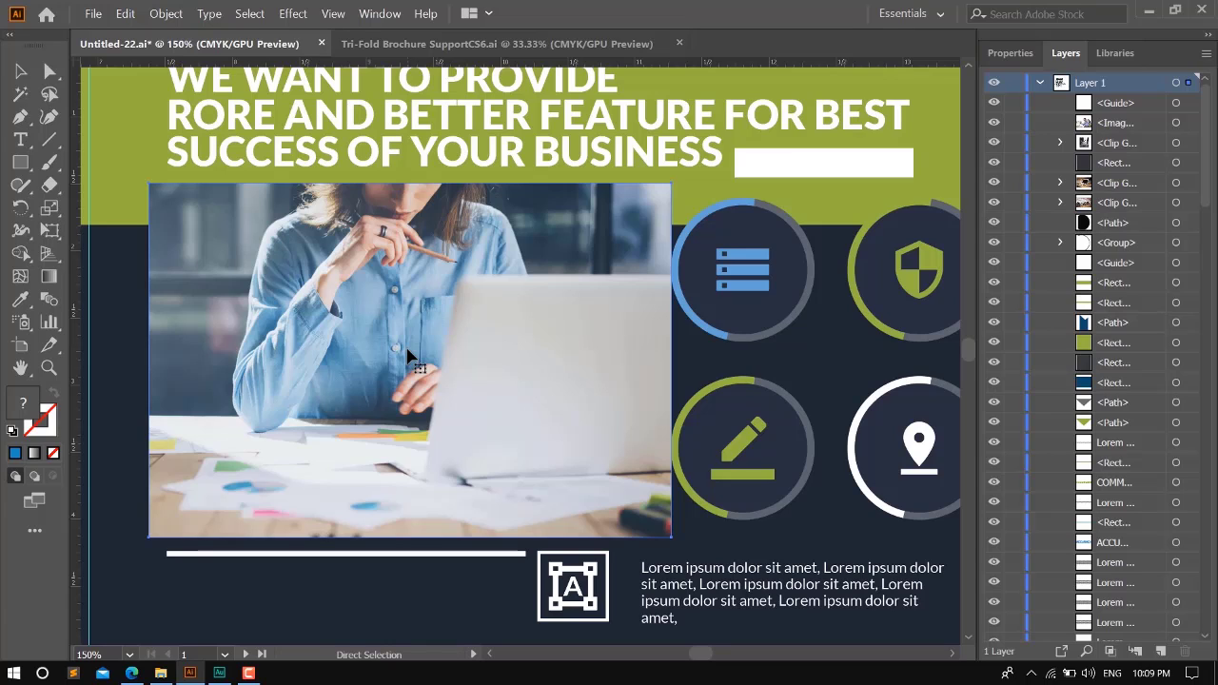
key("ctrl+bracketleft")
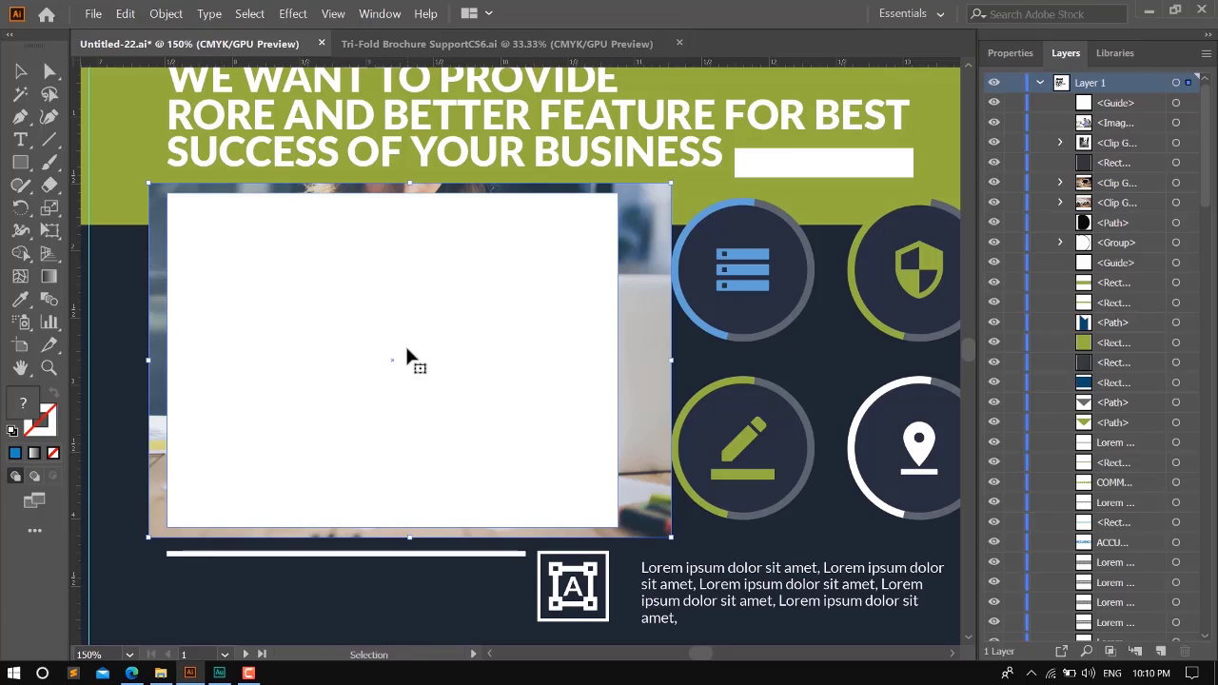
- Adjust the laptop photo's stacking order so it sits directly behind the white frame's rectangle
scroll(1155, 390, "down", 5)
scroll(1156, 370, "down", 10)
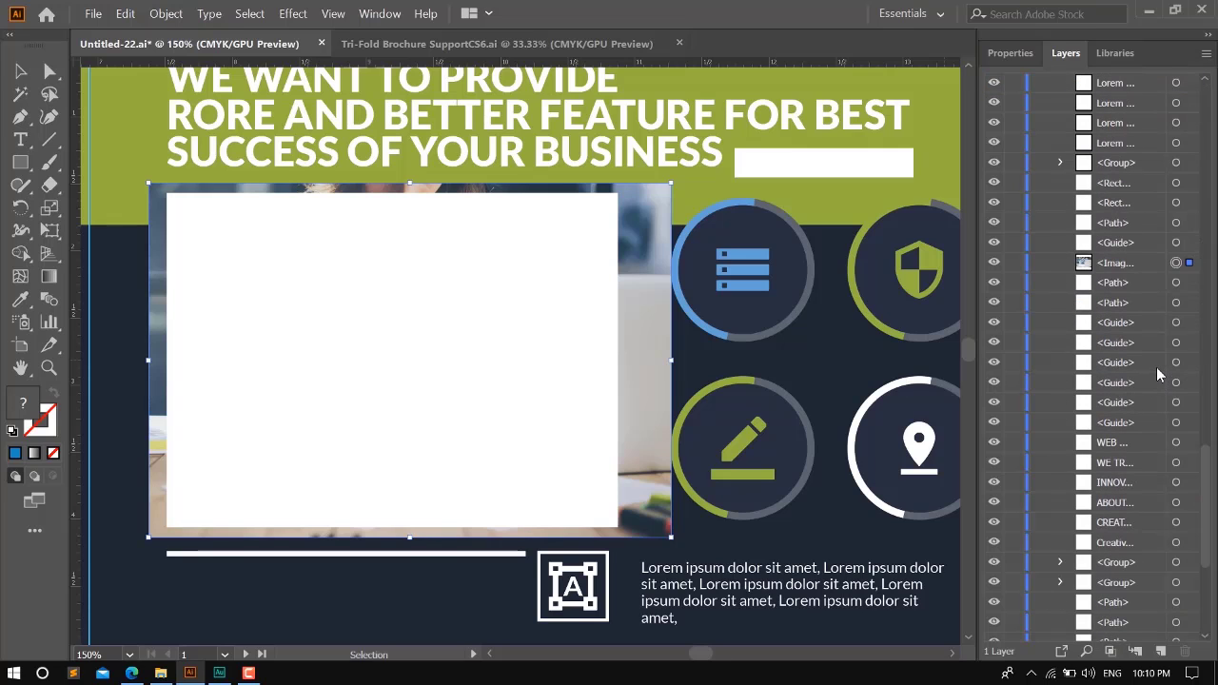
key("ctrl+bracketright")
key("ctrl+bracketright")
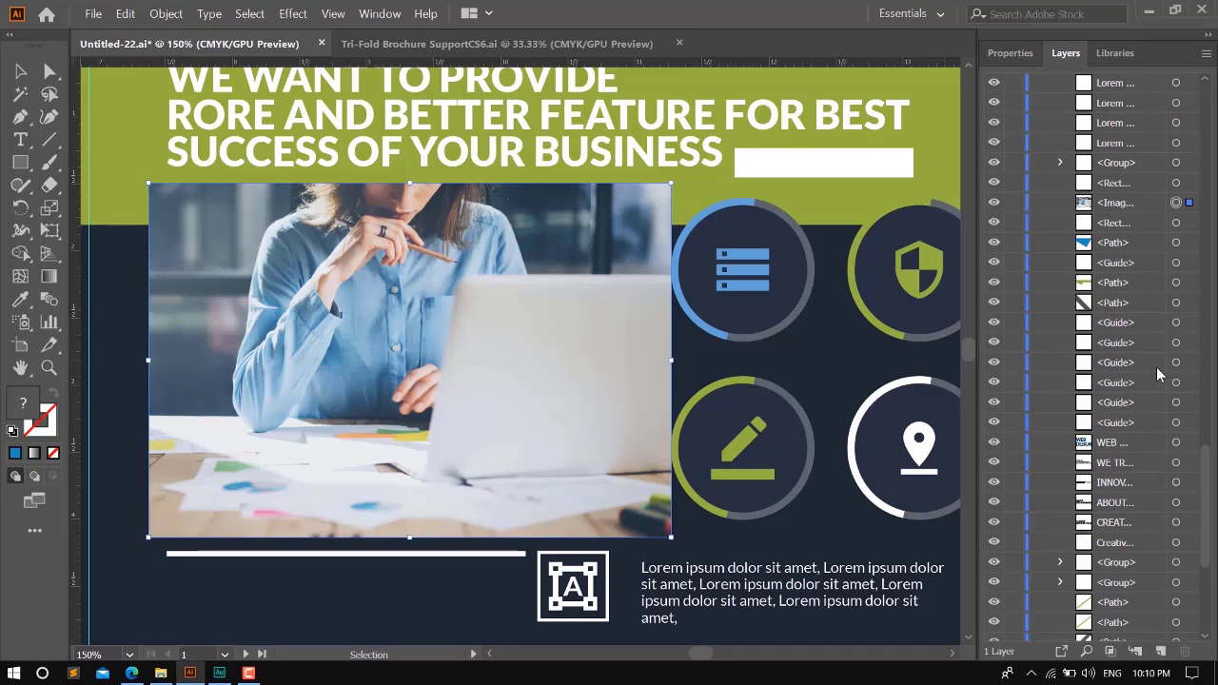
key("ctrl+bracketleft")
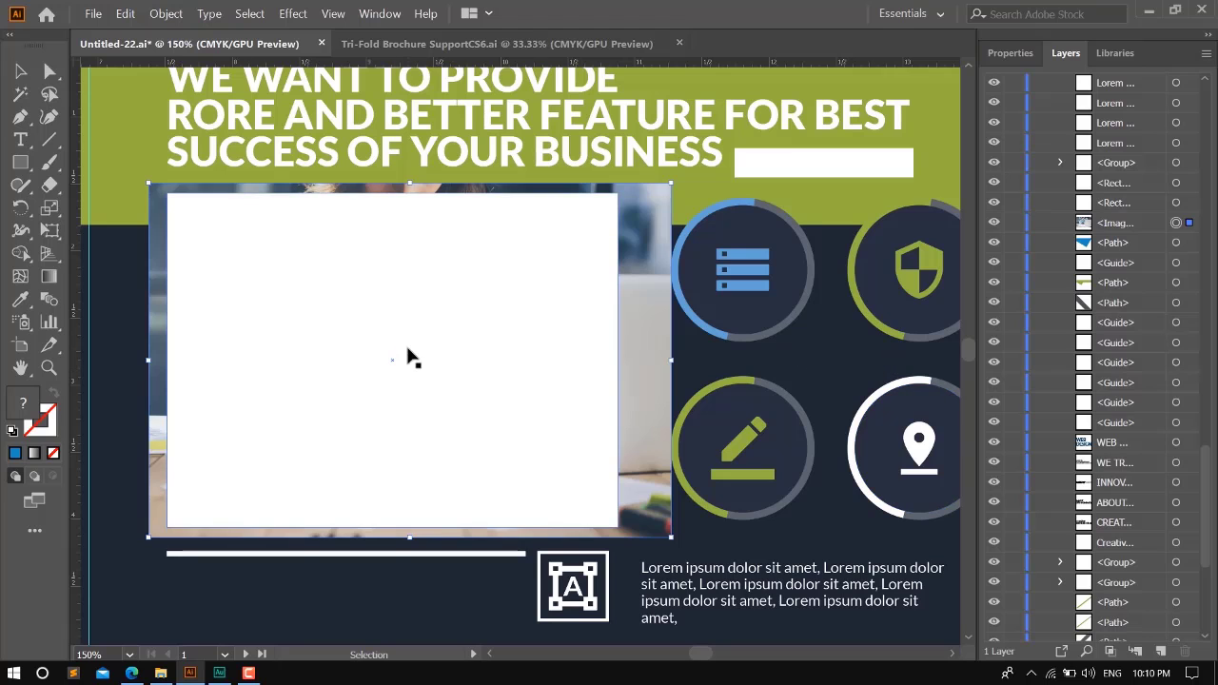
- Select the large white frame together with the laptop photo and make a clipping mask from them
left_click(410, 353)
left_click(642, 280, "shift")
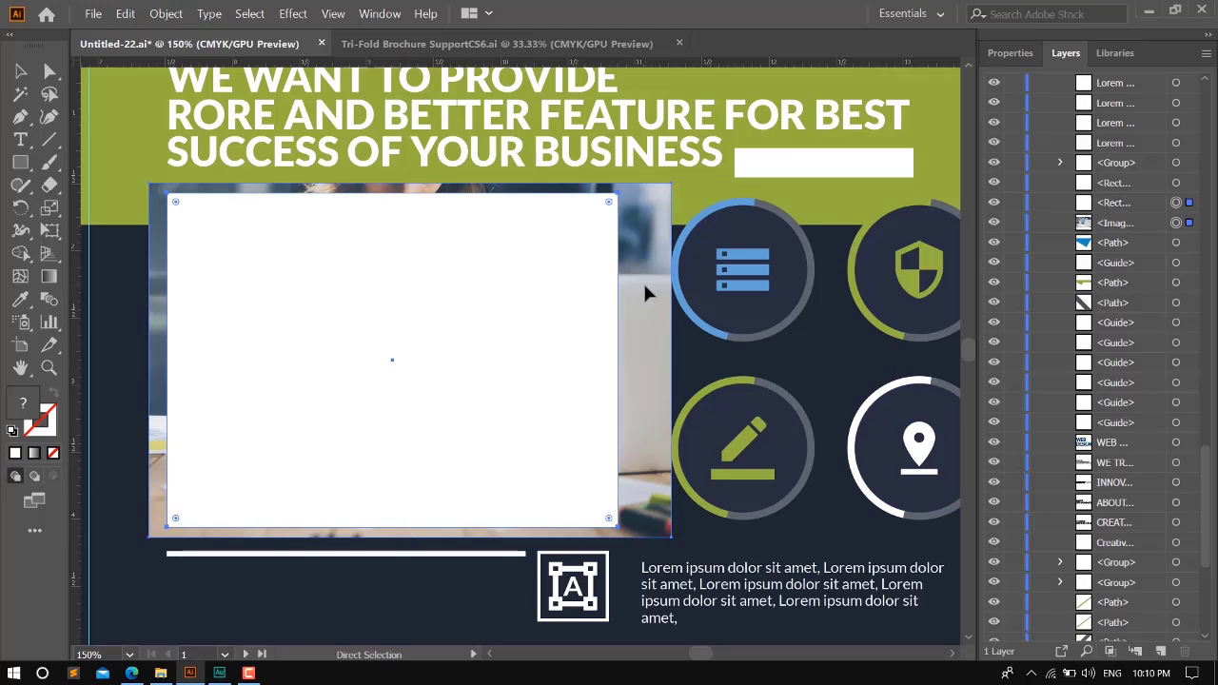
key("ctrl+7")
- Move the office interior photo from beside the inner pages onto the brochure's staff panel
scroll(380, 371, "down", 1)
key("ctrl+0")
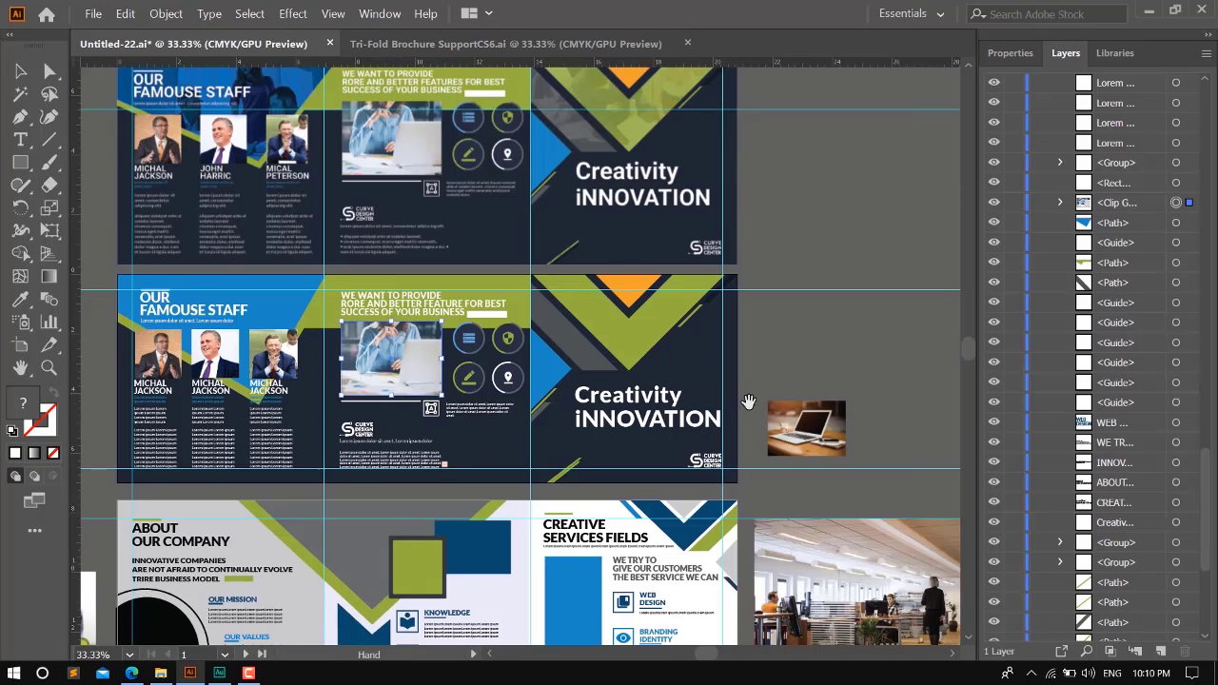
scroll(748, 402, "down", 1)
scroll(650, 335, "up", 1)
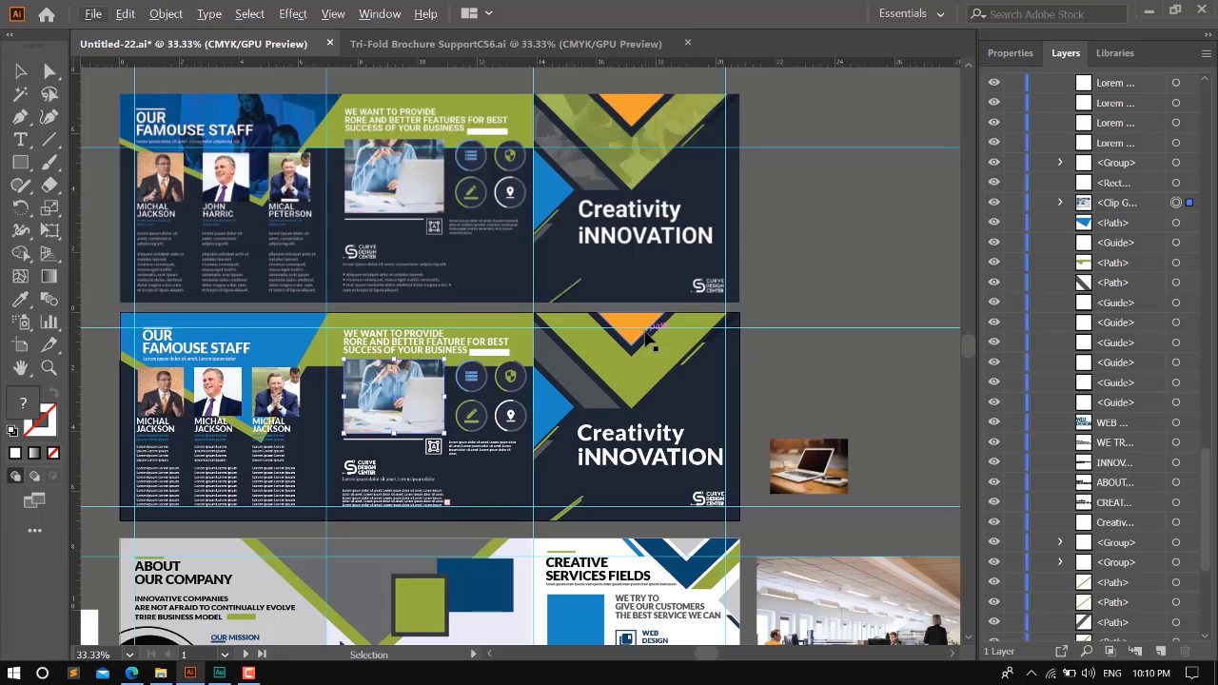
scroll(650, 335, "down", 1)
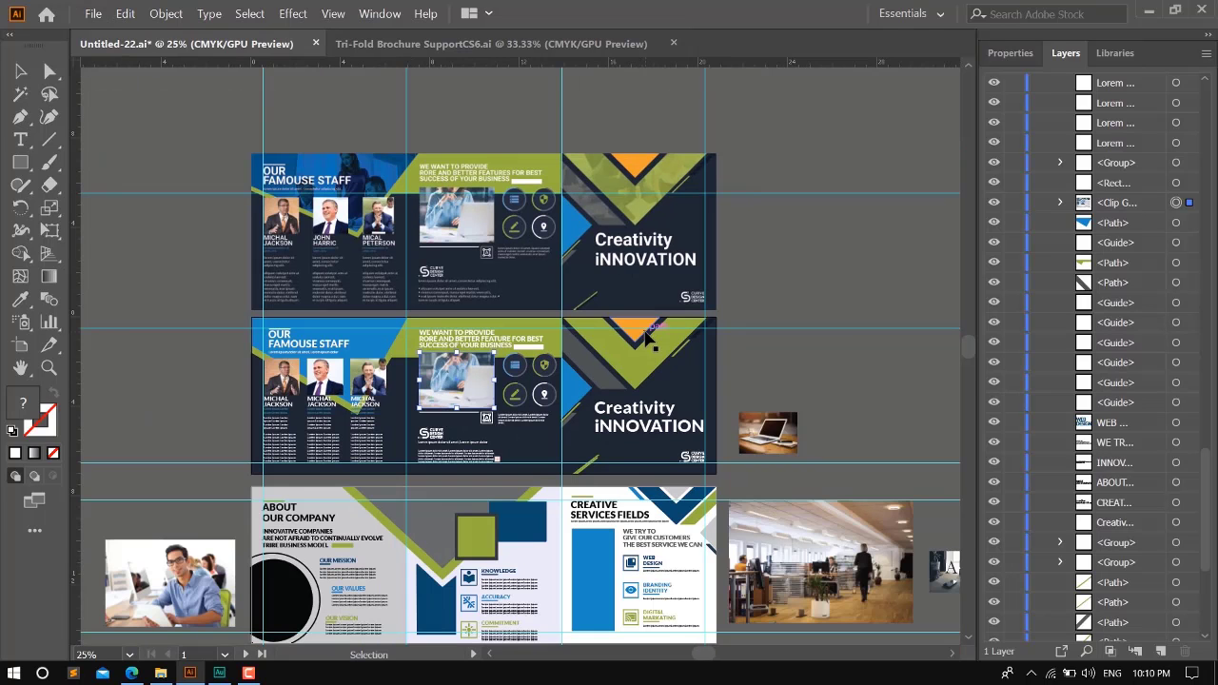
left_click_drag(838, 585, 324, 390)
- Send the office photo backward behind the staff panel's artwork and background, and deselect it
scroll(323, 391, "up", 3)
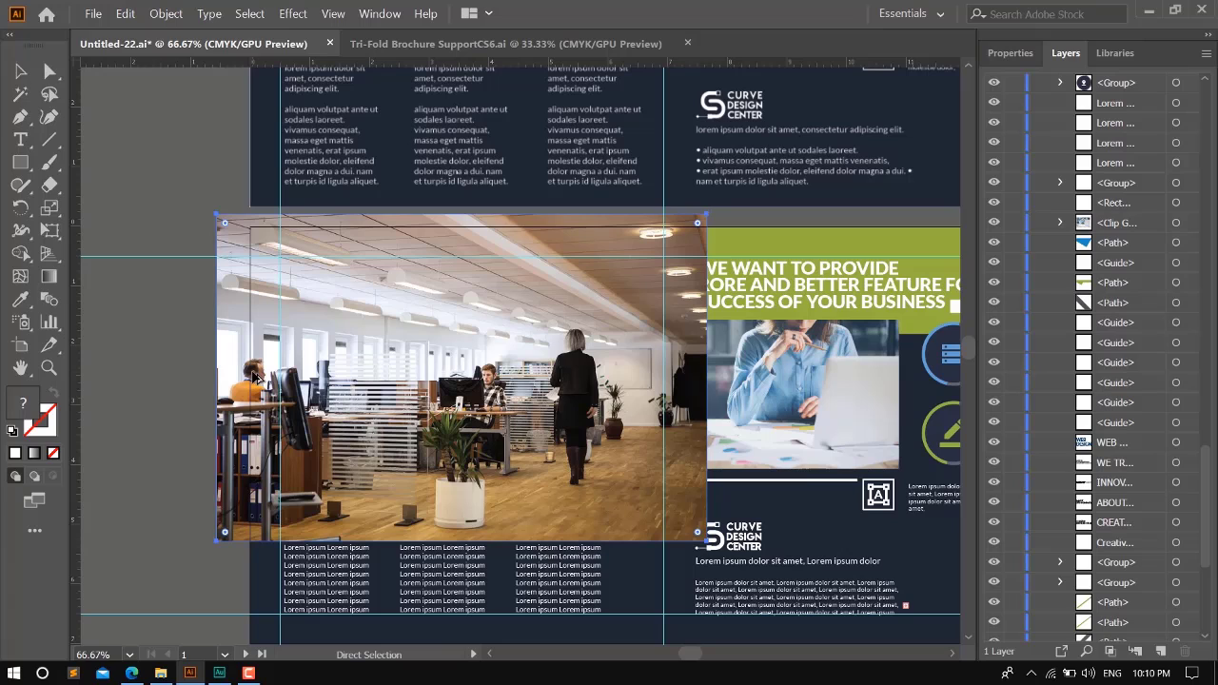
key("ctrl+bracketleft")
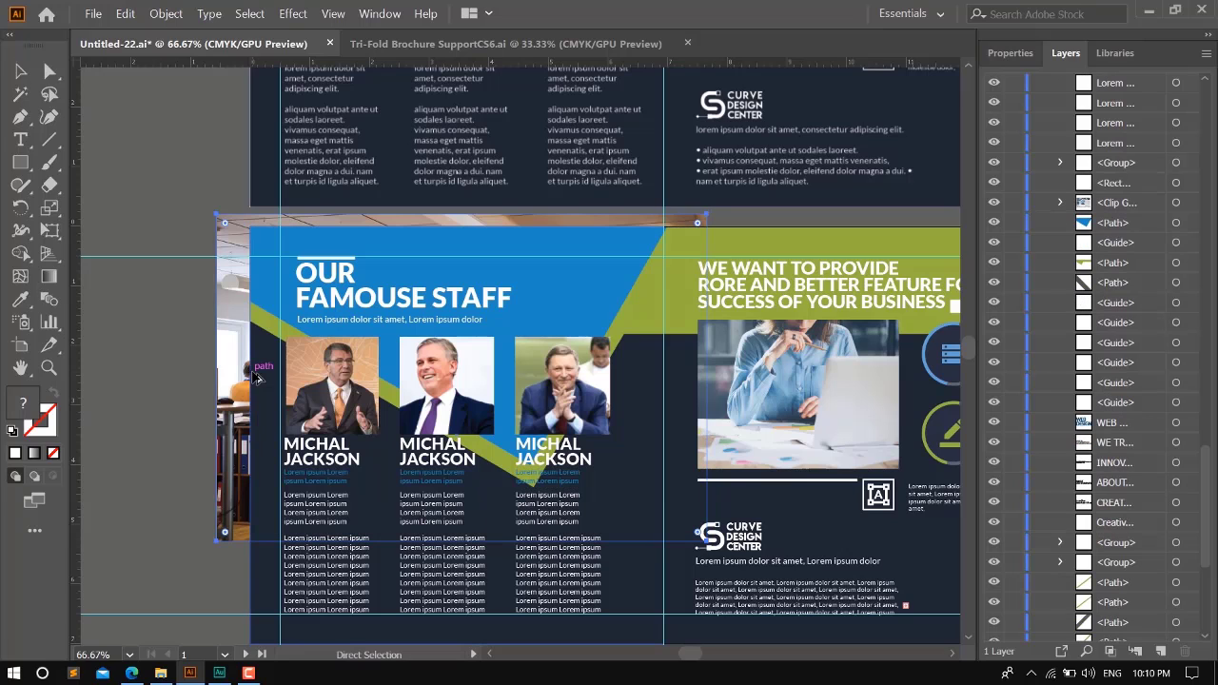
left_click(120, 310)
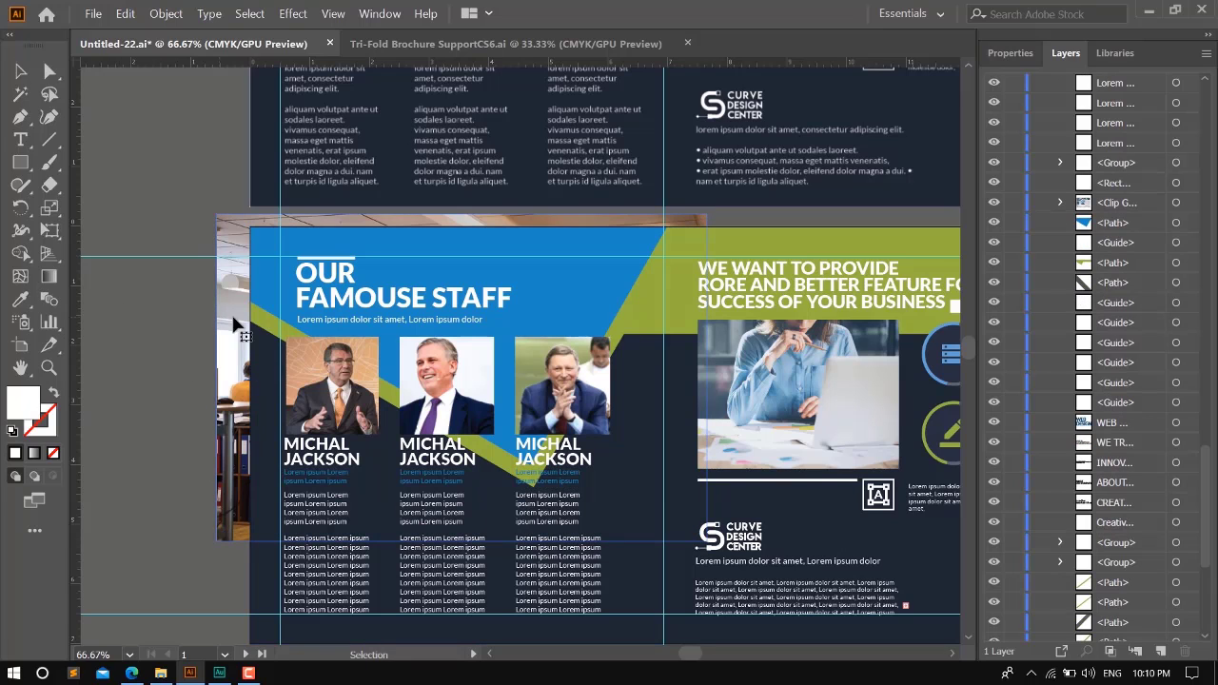
left_click(234, 323)
left_click(568, 295, "shift")
key("ctrl+7")
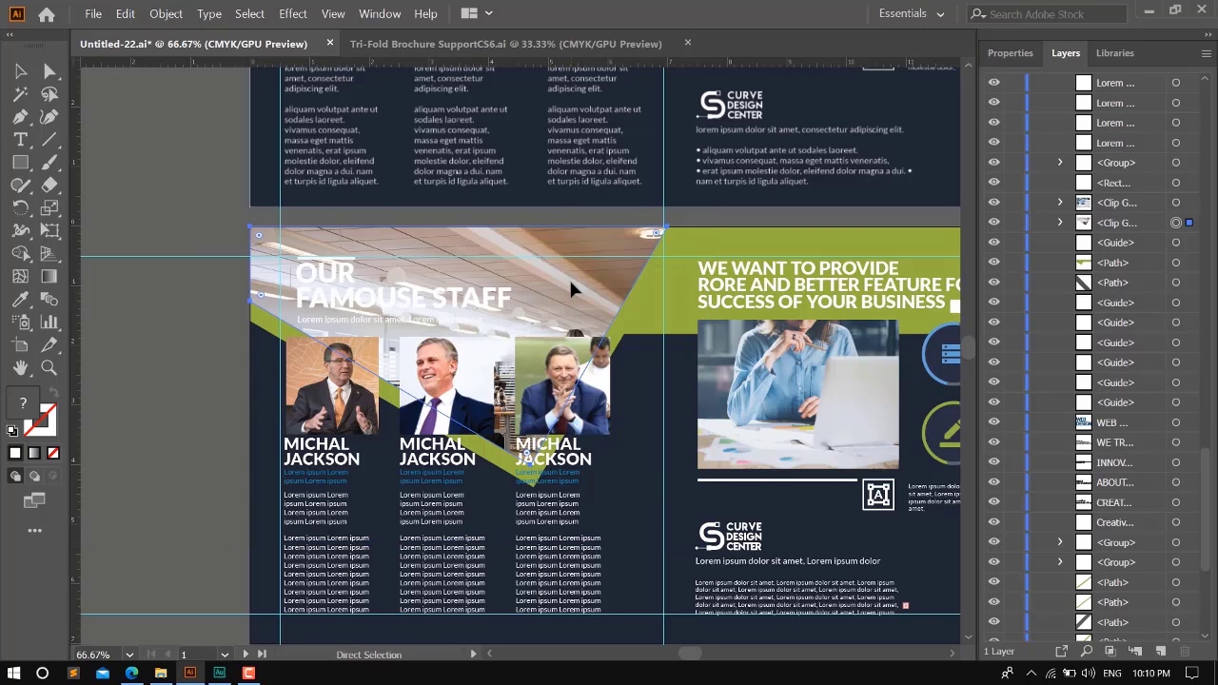
key("ctrl+z")
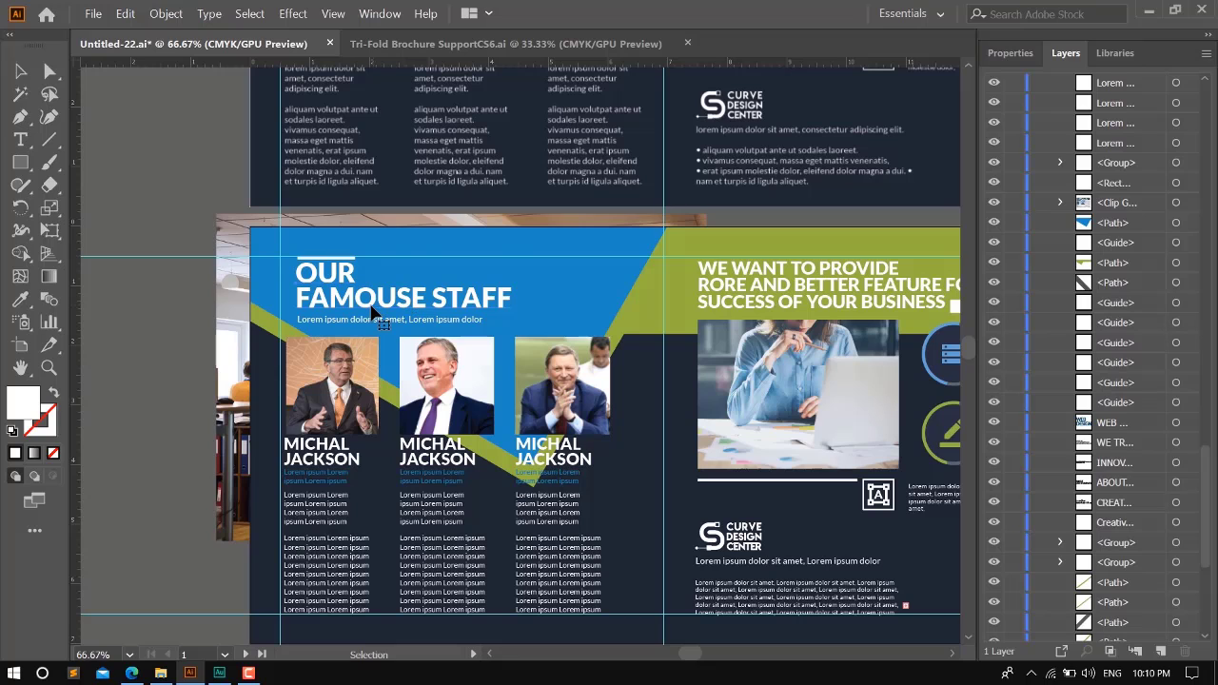
- Duplicate the blue header shape of the lower brochure's staff panel in place, directly in front of the original
key("ctrl+minus")
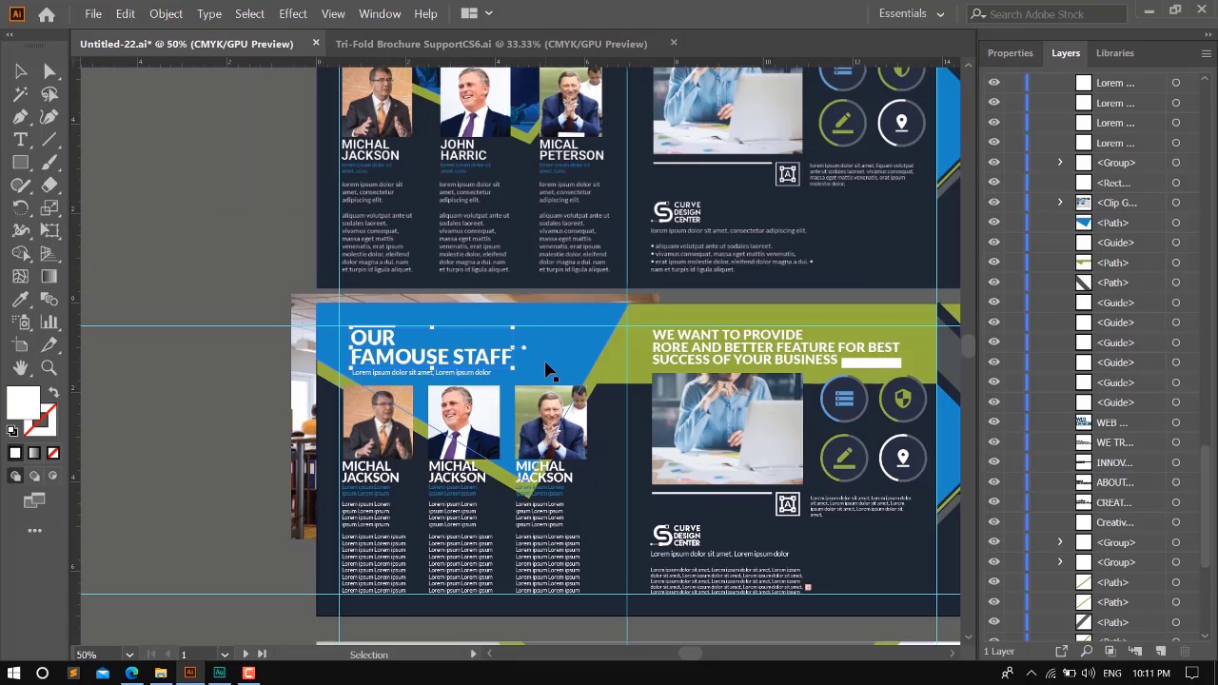
scroll(547, 369, "up", 2)
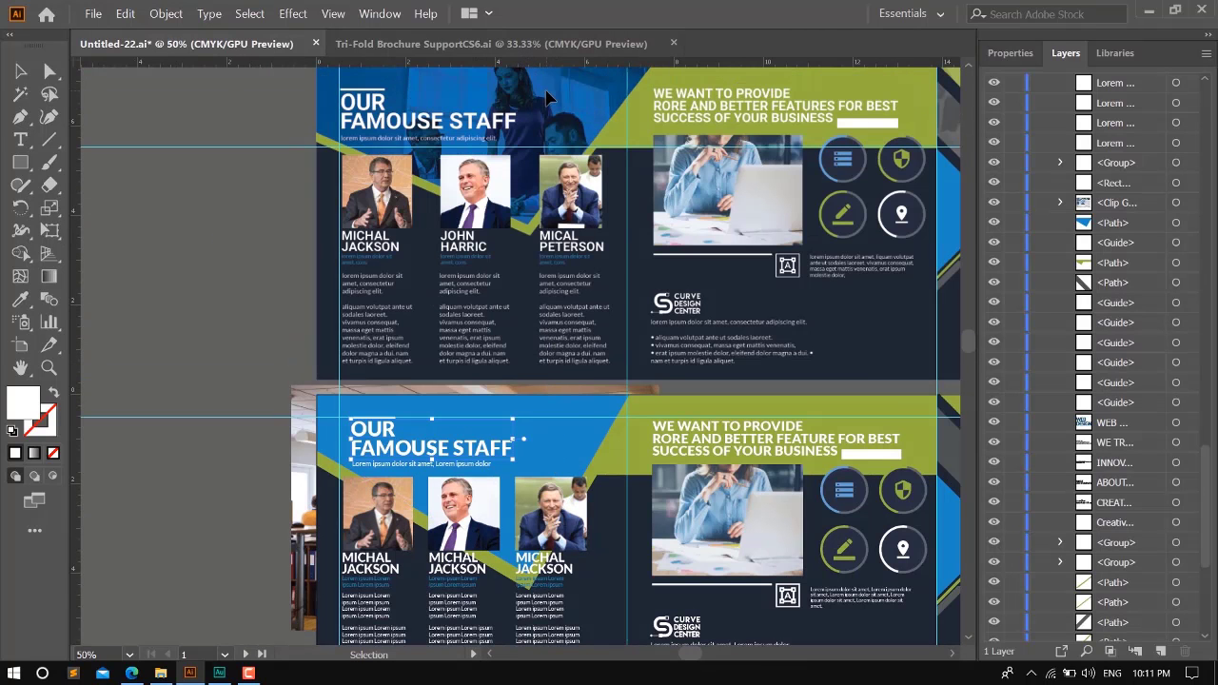
left_click(194, 303)
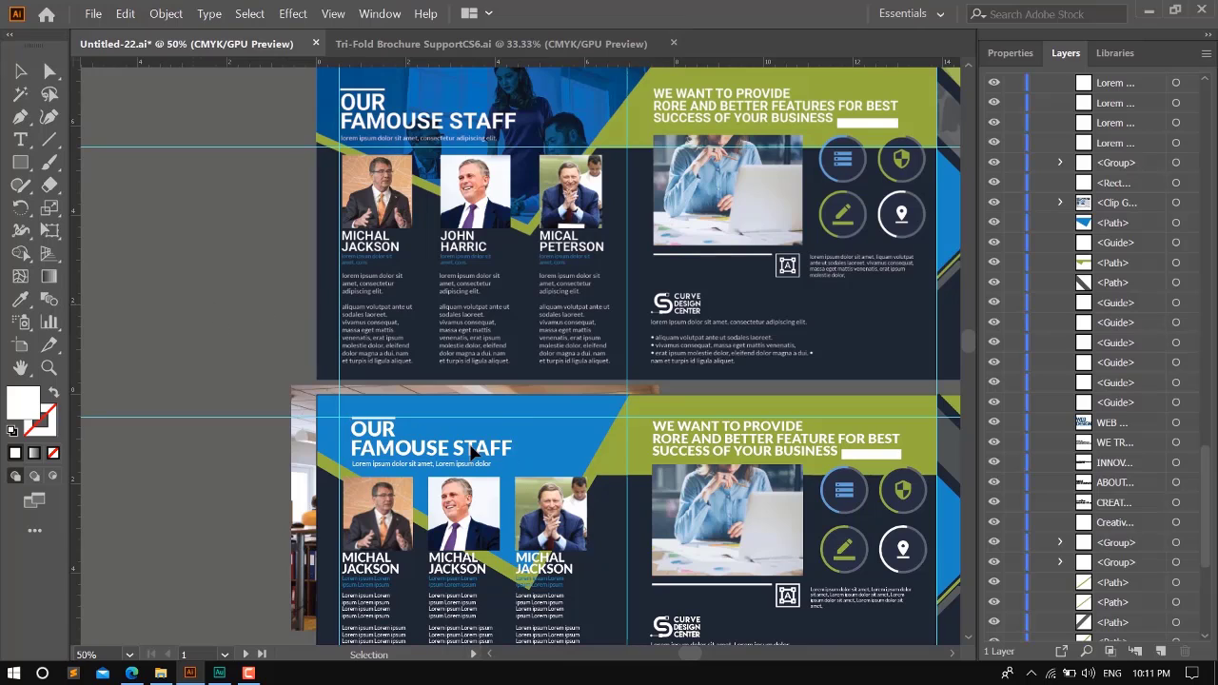
left_click(556, 448)
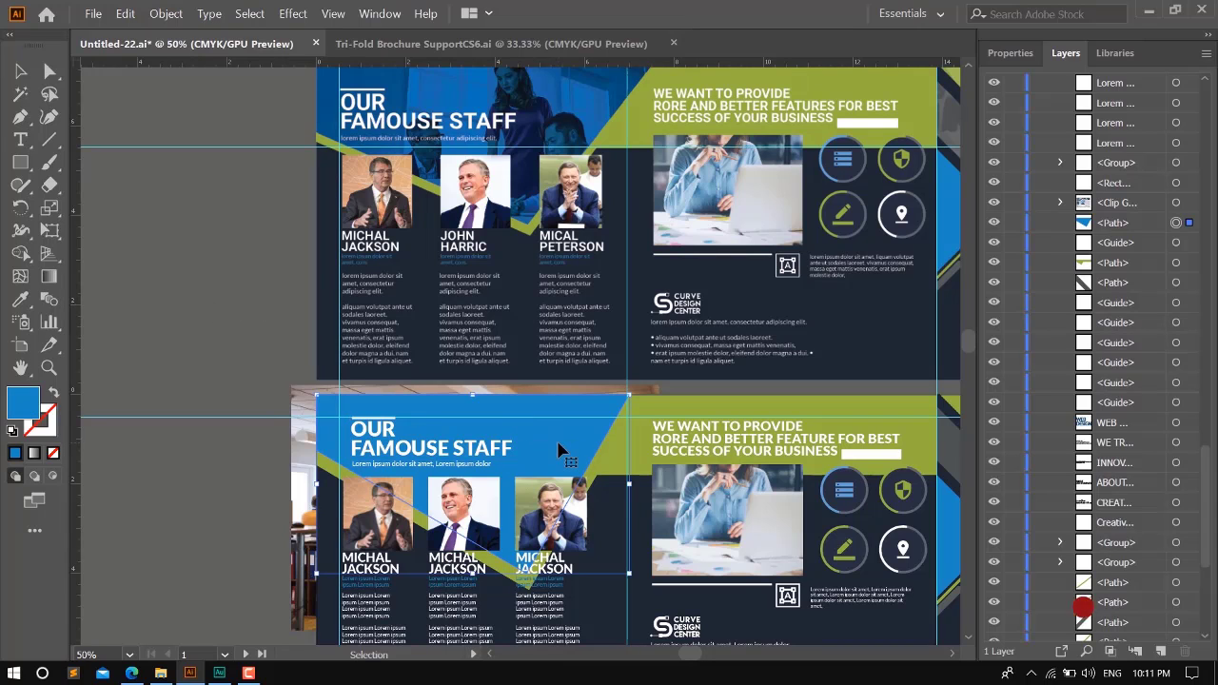
key("a")
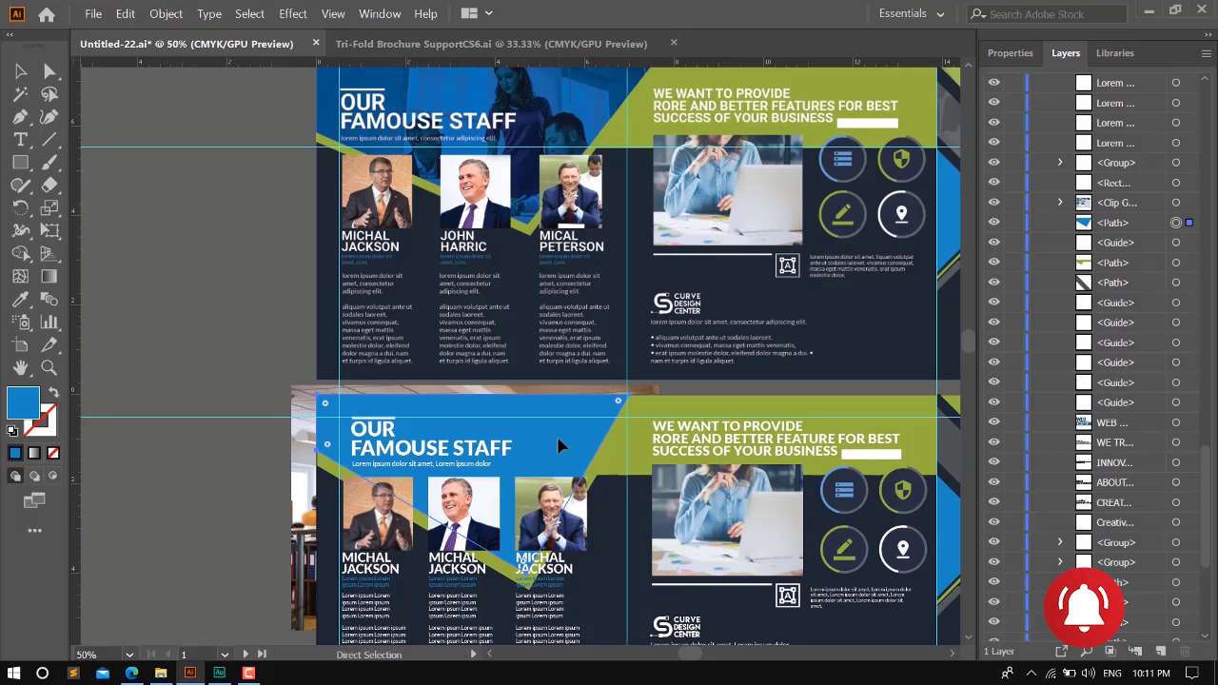
key("ctrl+c")
key("ctrl+f")
key("v")
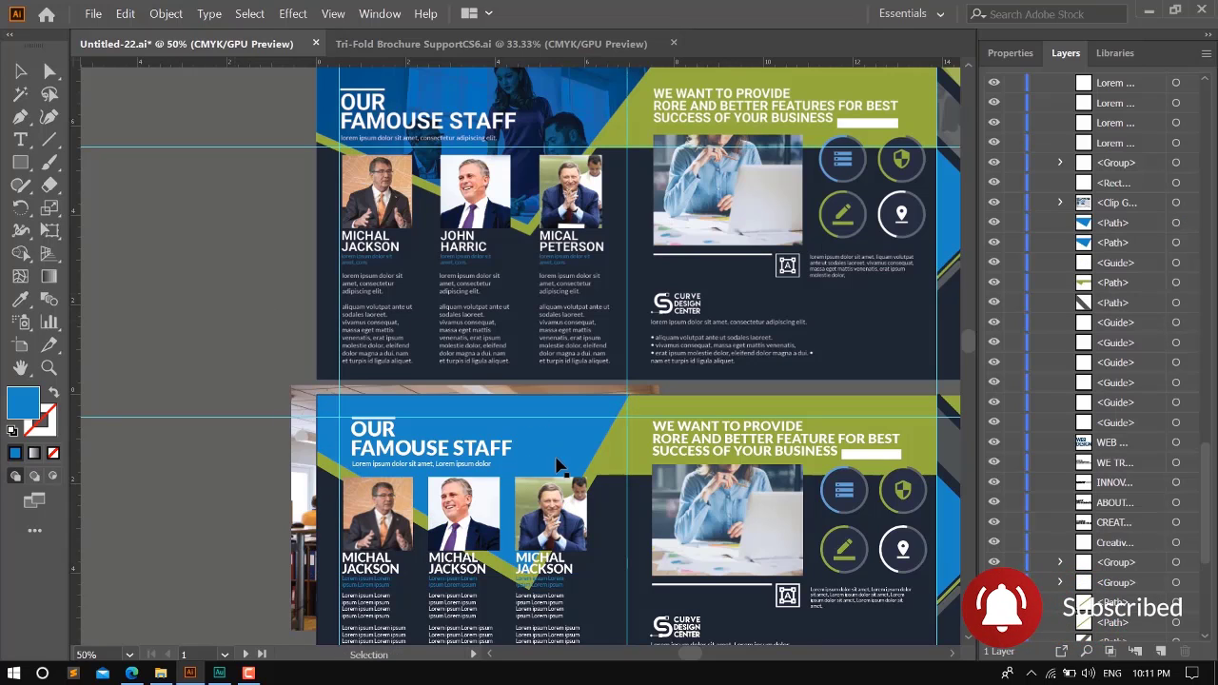
left_click_drag(564, 434, 631, 454)
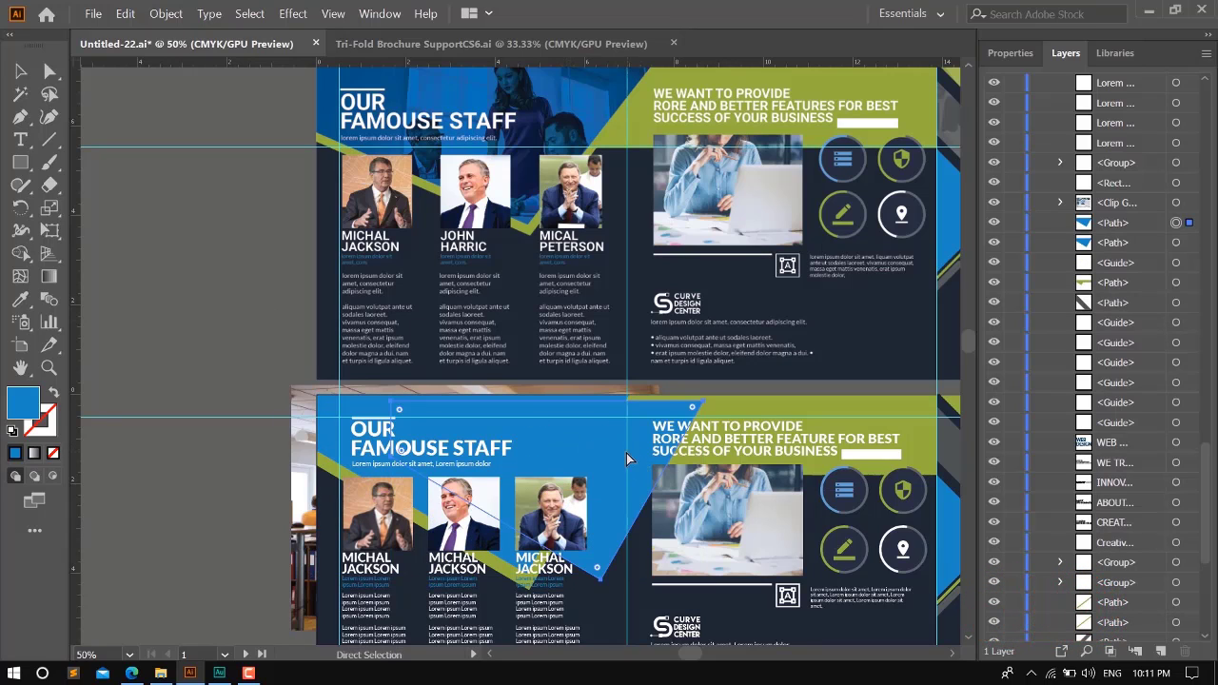
key("ctrl+z")
- Select the office photo together with the front blue copy and make a clipping mask from them
left_click(243, 311)
left_click(300, 443)
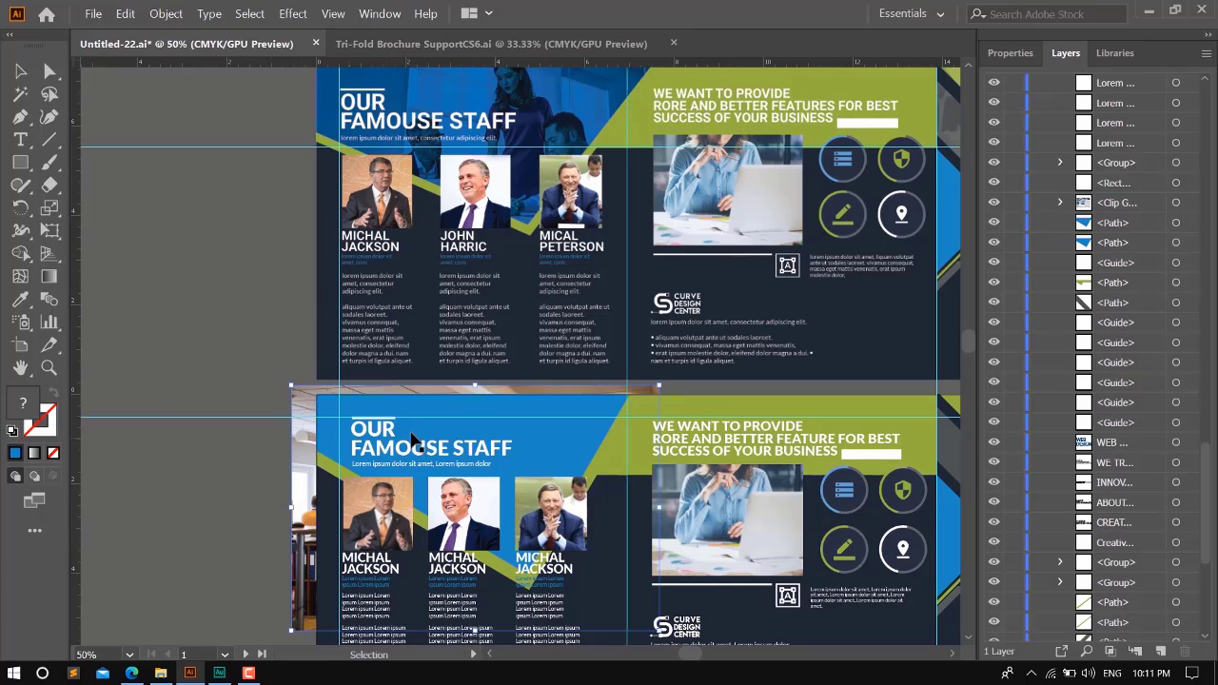
key("a")
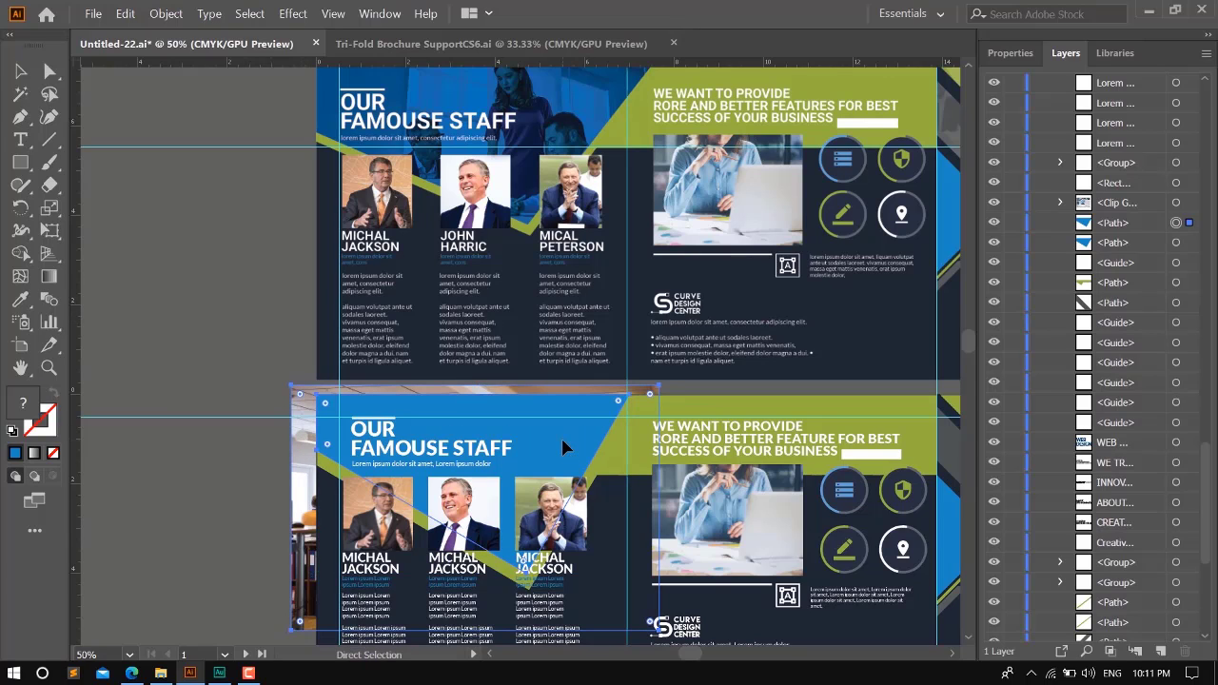
key("ctrl+7")
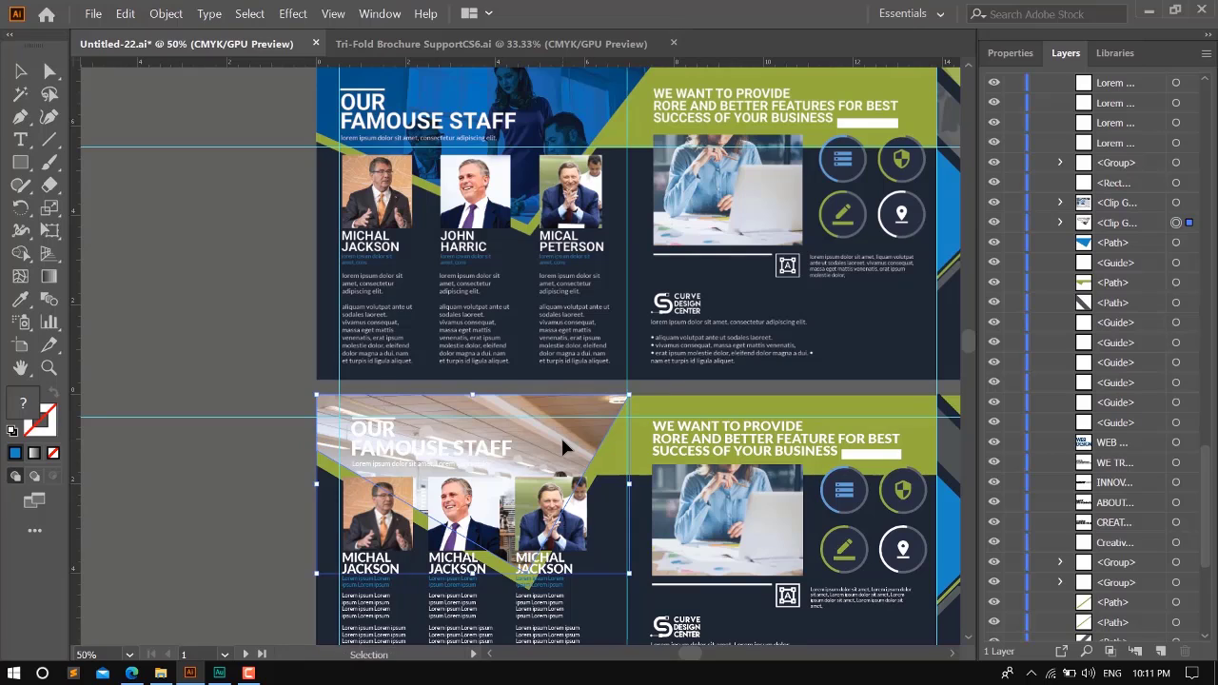
left_click(213, 296)
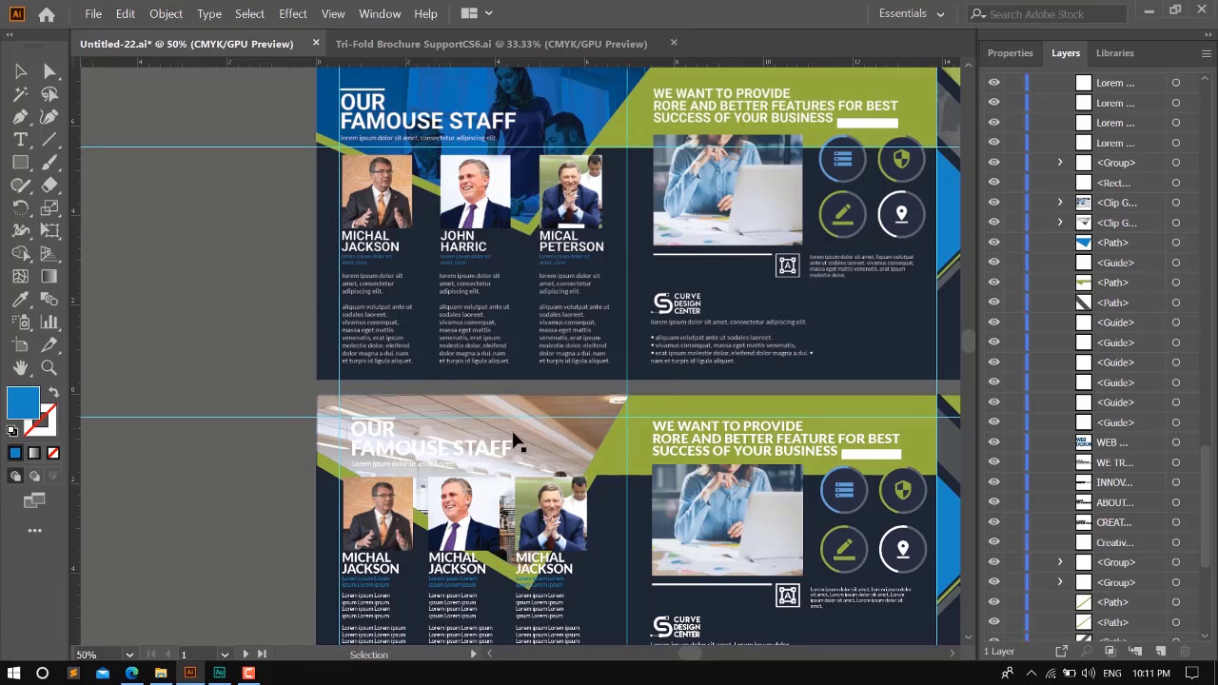
- Send the clipped office photo one level backward so it sits behind the remaining blue header shape
left_click(561, 432)
key("a")
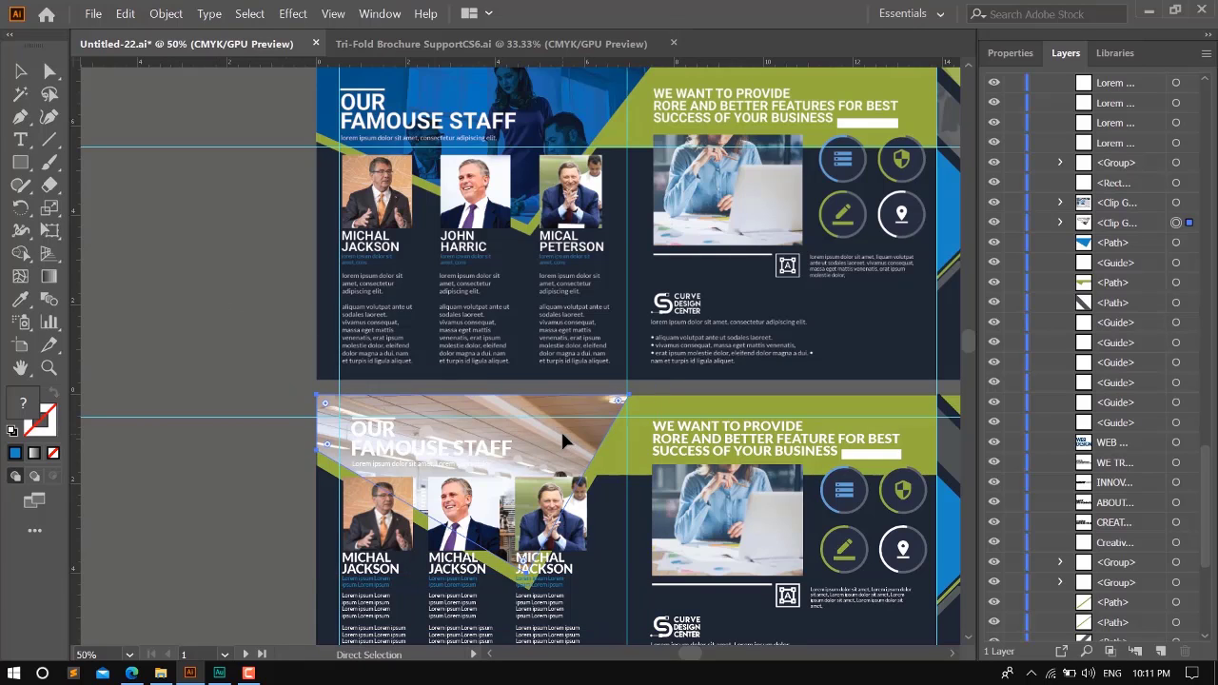
key("ctrl+bracketleft")
key("v")
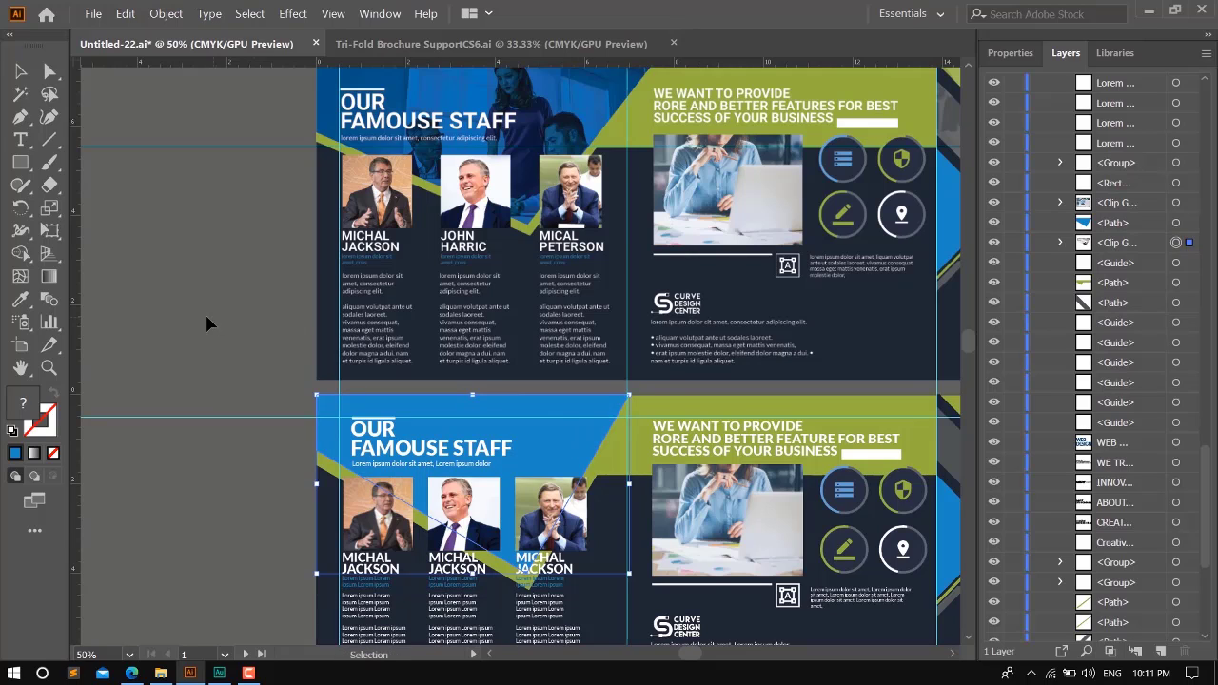
- Set the blue header shape's opacity to 88% and deselect it
left_click(206, 317)
left_click(559, 442)
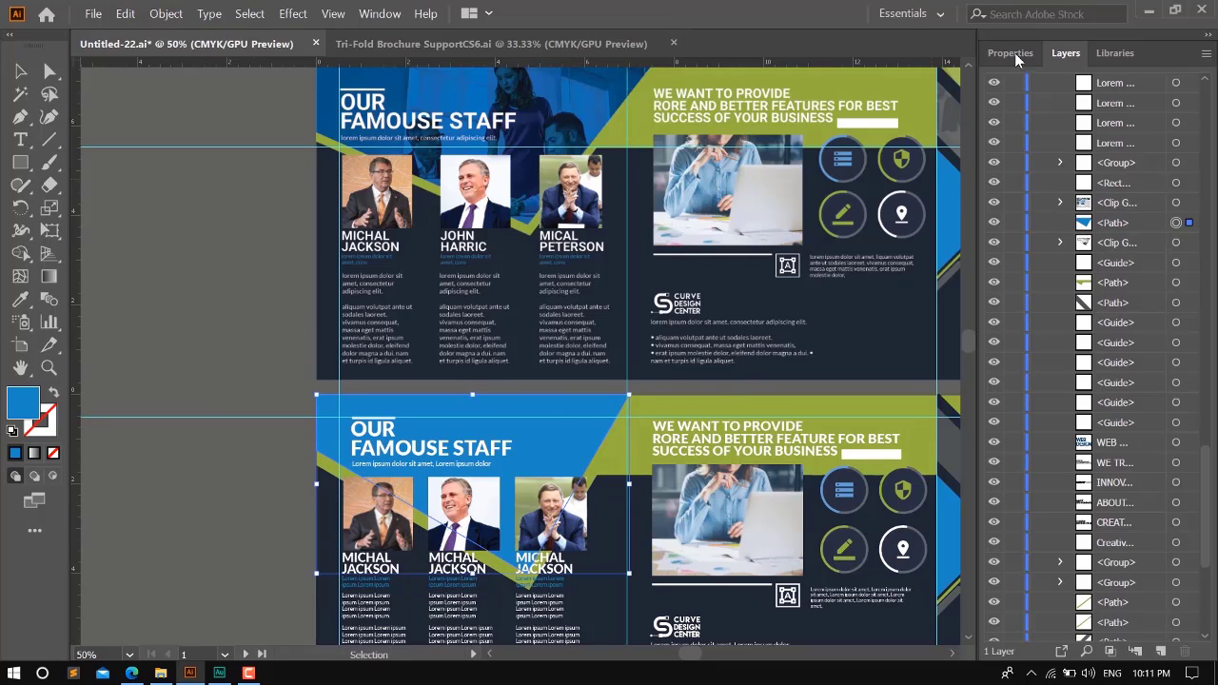
left_click(1010, 53)
left_click(1115, 318)
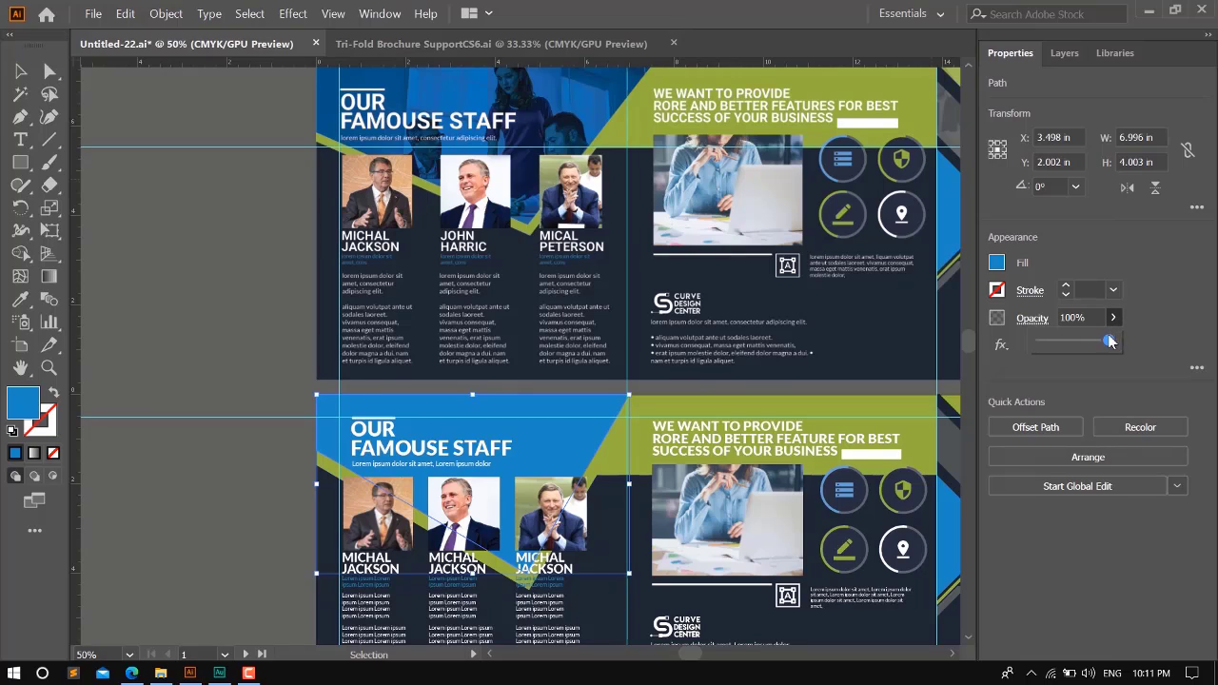
left_click_drag(1095, 349, 1092, 349)
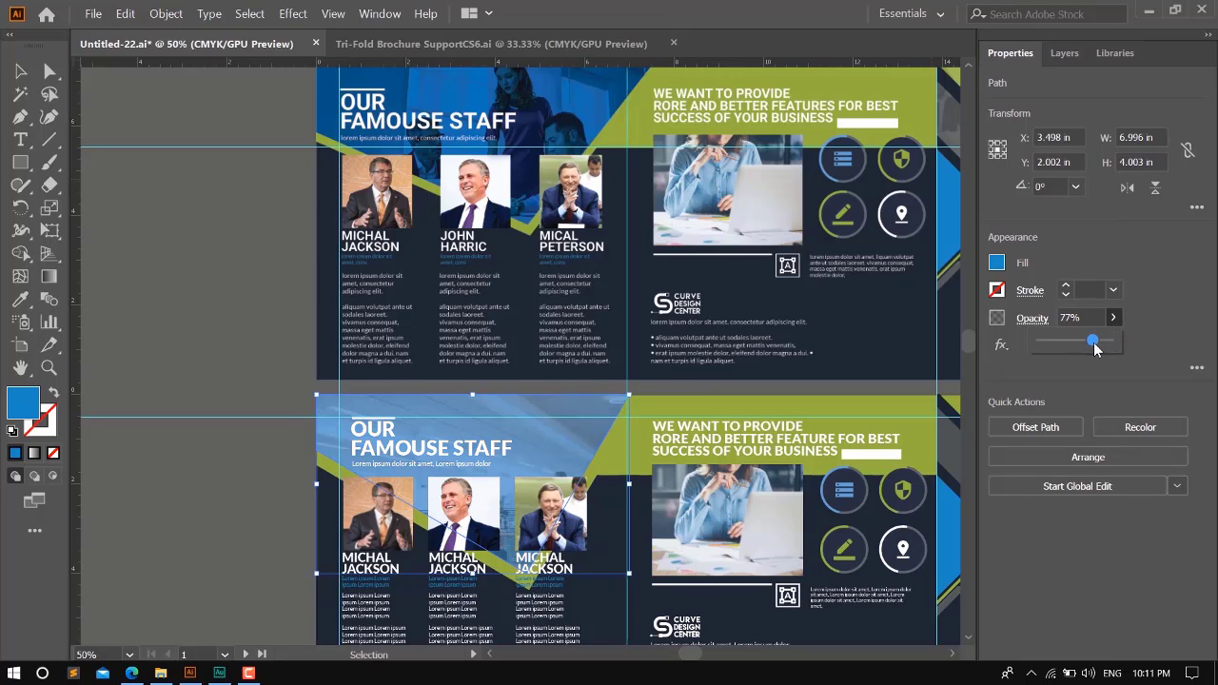
left_click_drag(1099, 351, 1099, 356)
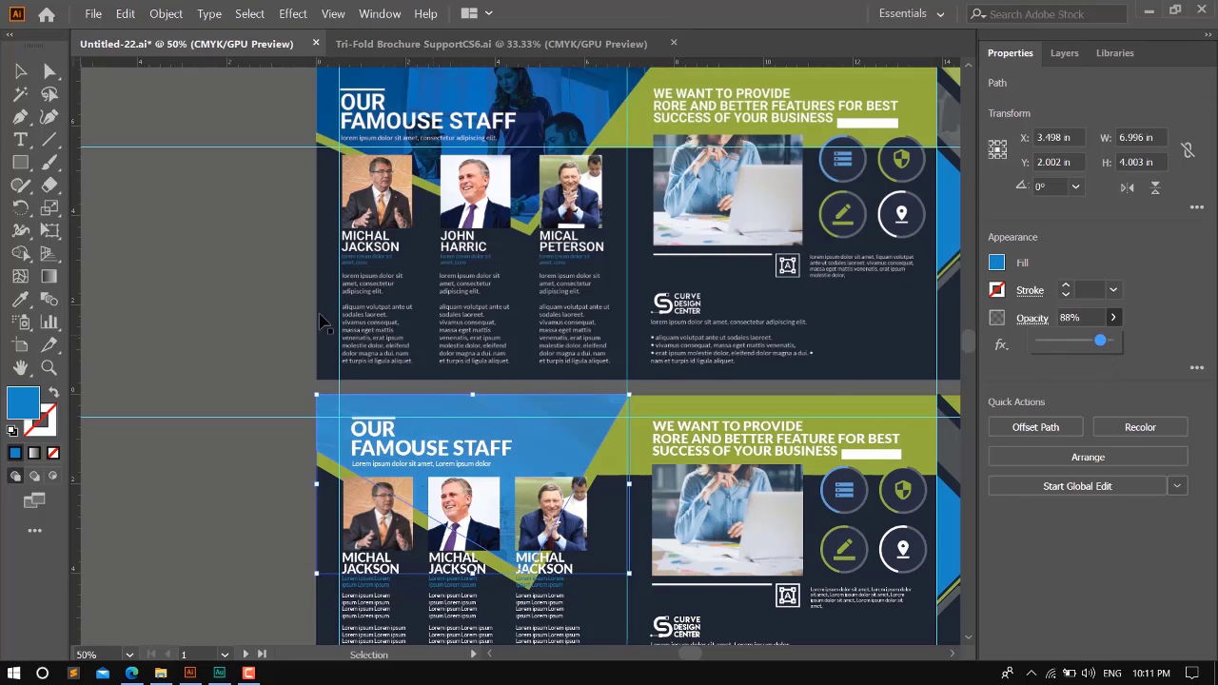
left_click(231, 303)
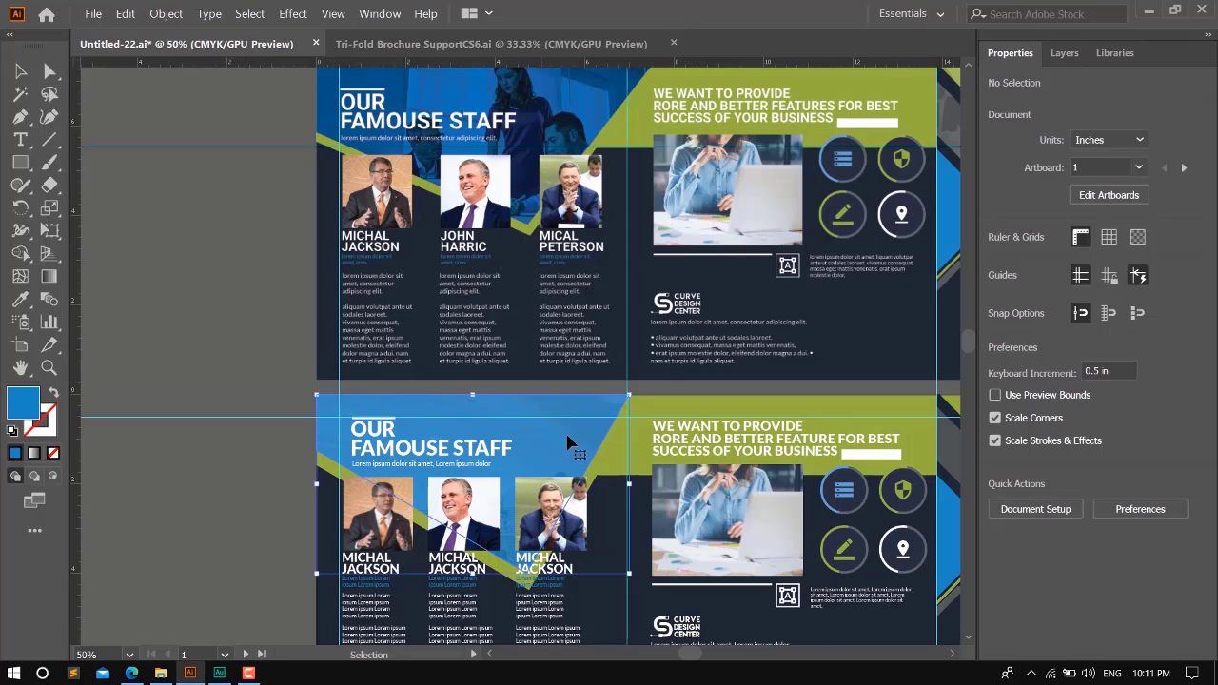
- Hide the blue header path so the clipped office photo beneath it can be edited
left_click(1064, 52)
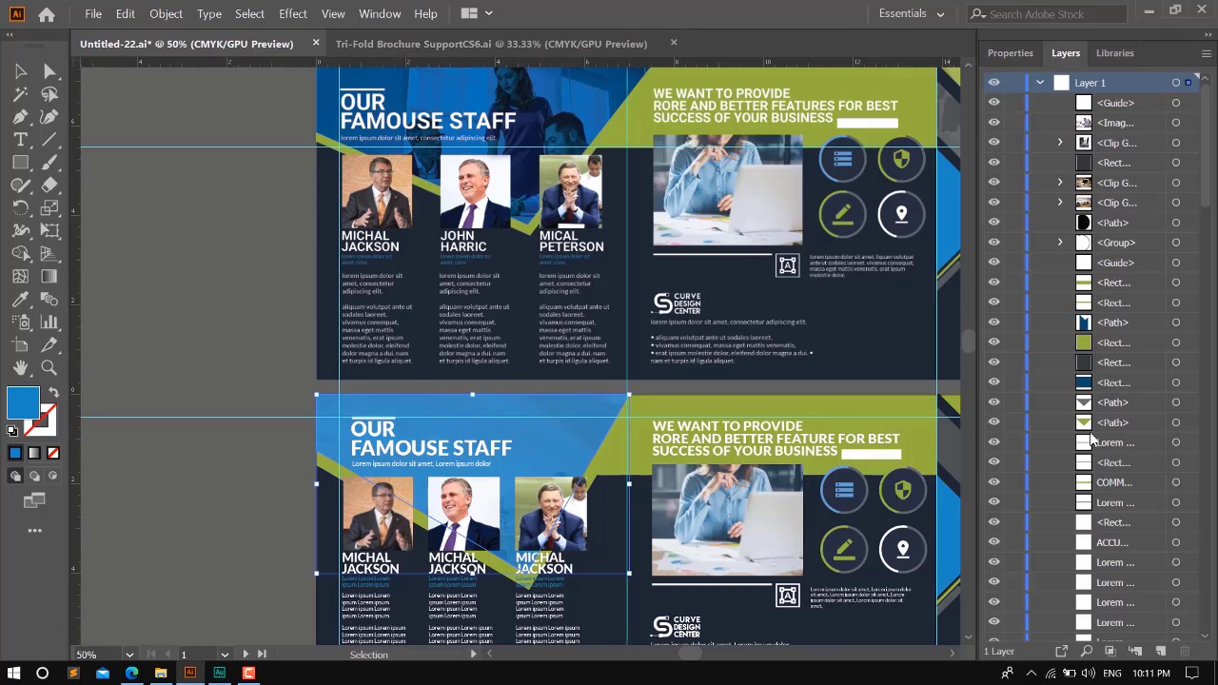
scroll(1099, 399, "down", 10)
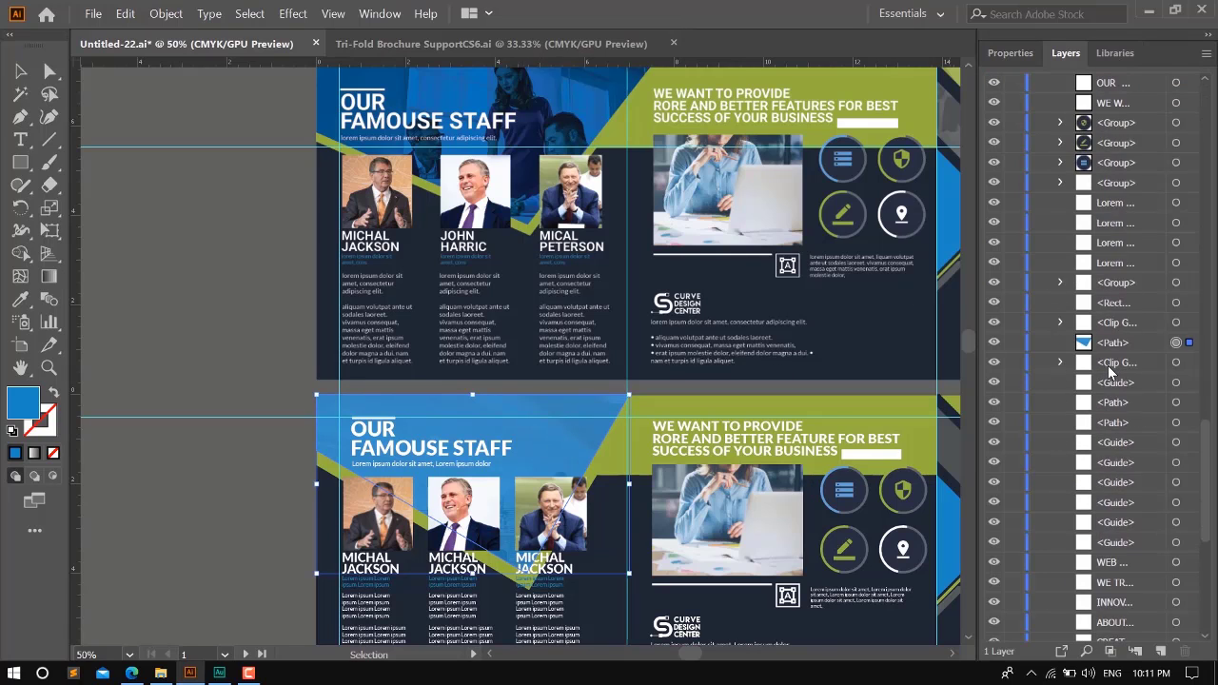
scroll(1109, 371, "down", 3)
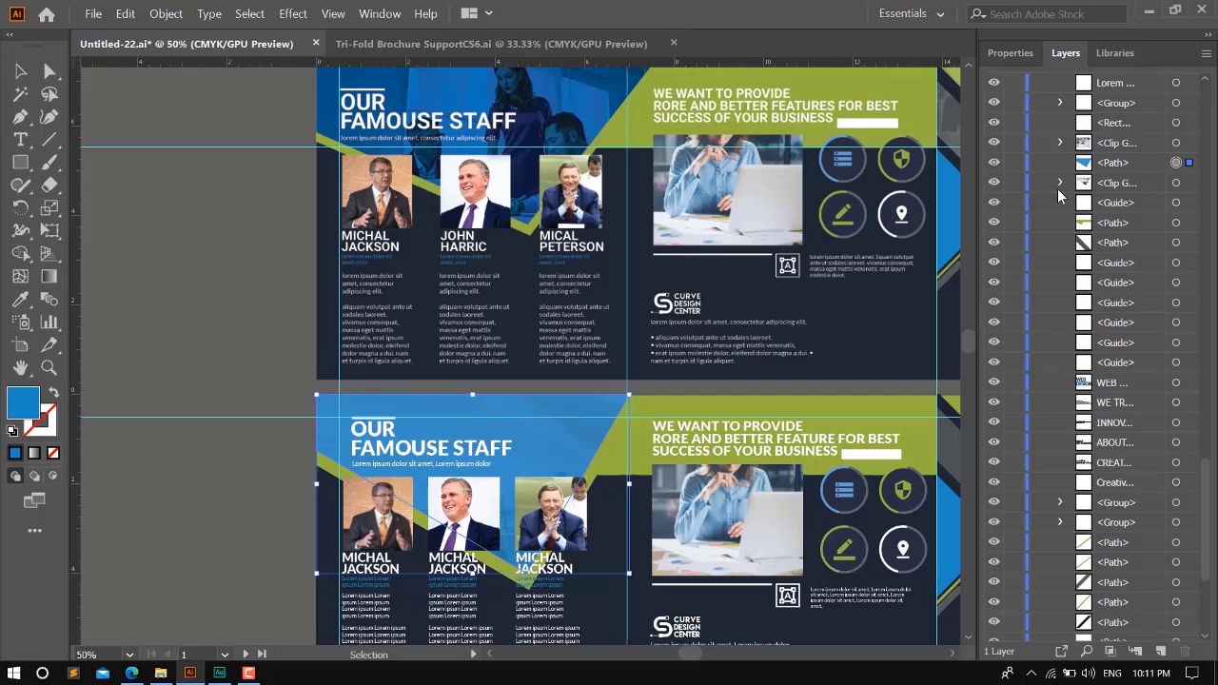
left_click(994, 162)
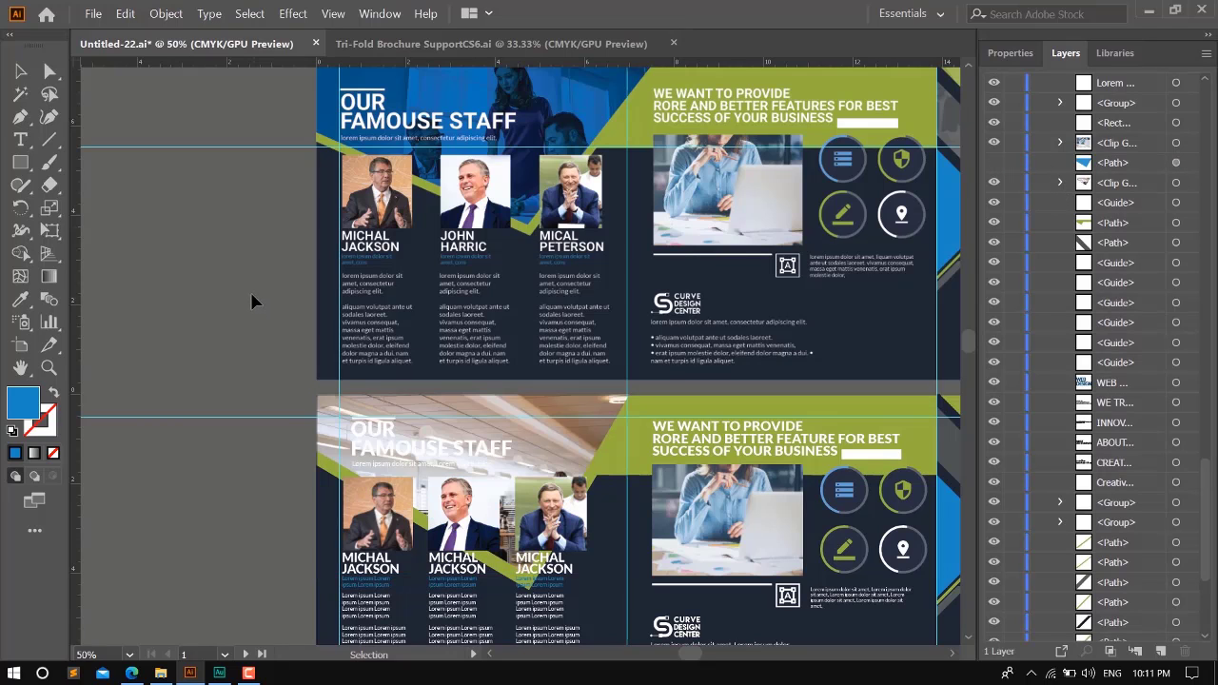
- Isolate the office photo's clip group, shift the photo and scale it down to just cover the header shape, and exit isolation
double_click(556, 438)
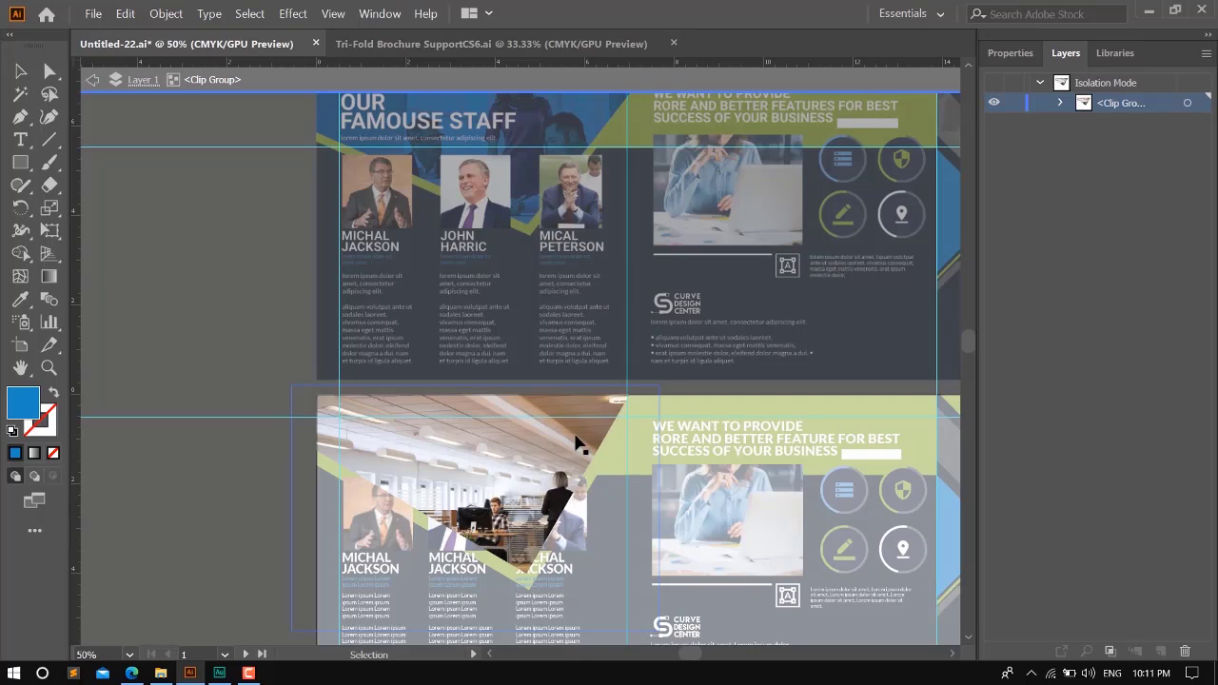
left_click_drag(592, 443, 608, 448)
scroll(714, 518, "down", 2)
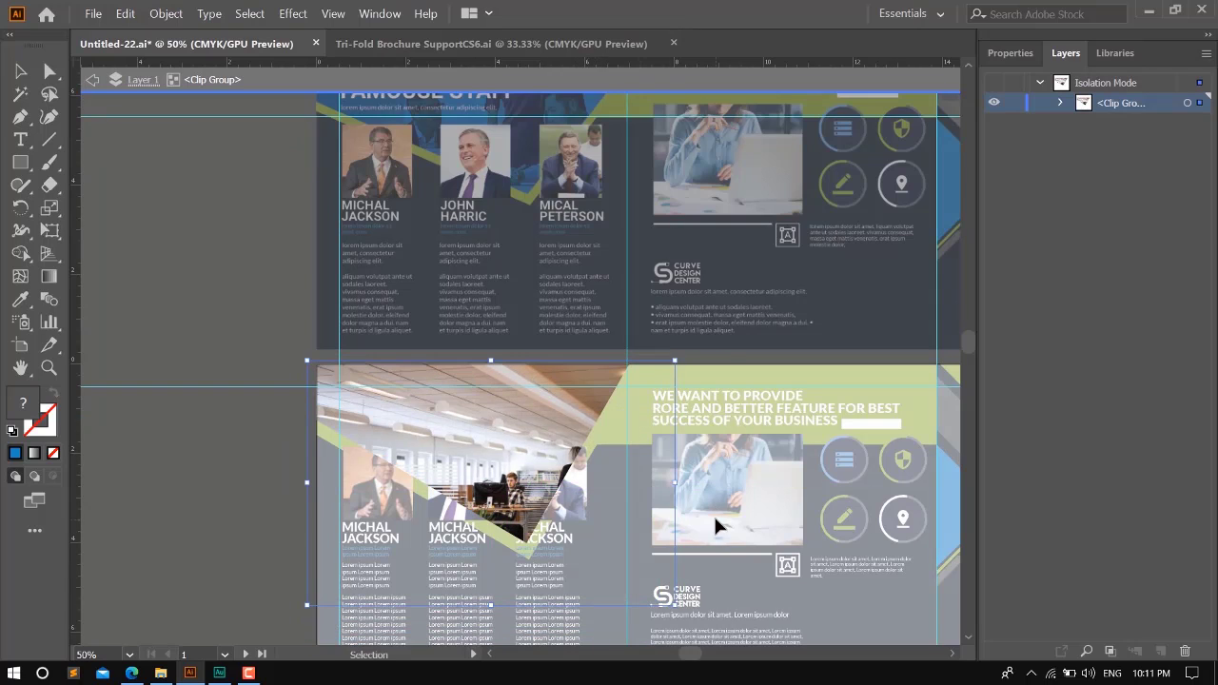
left_click_drag(674, 558, 635, 501)
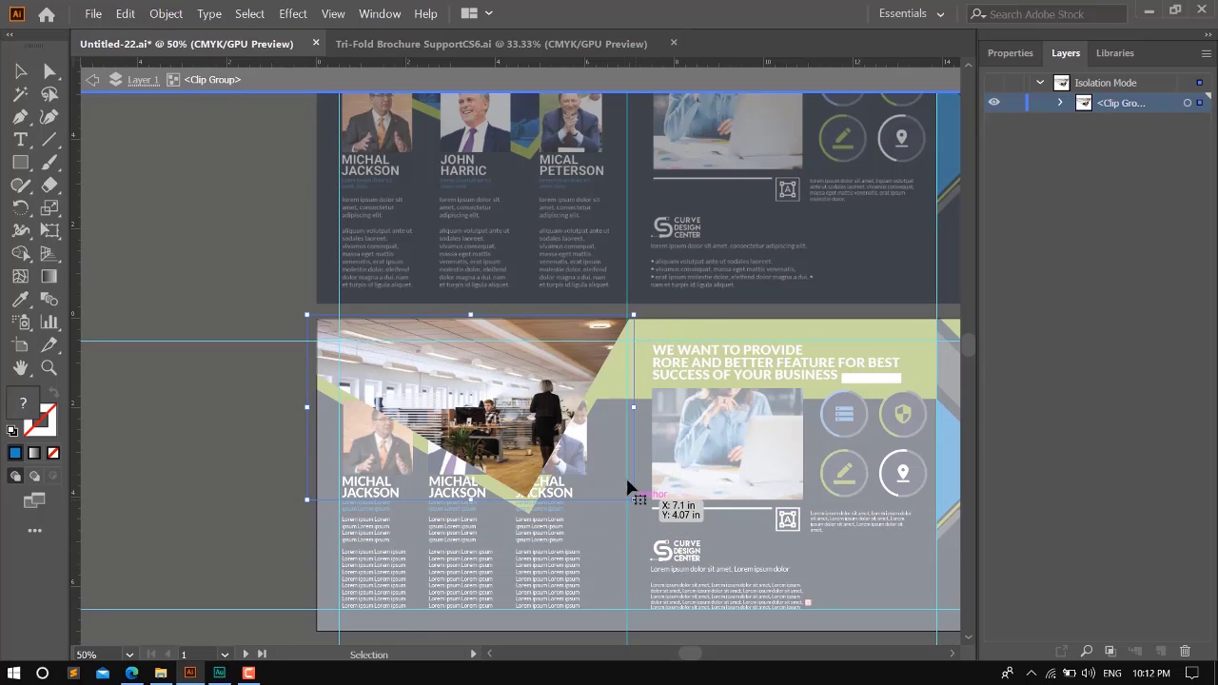
double_click(188, 264)
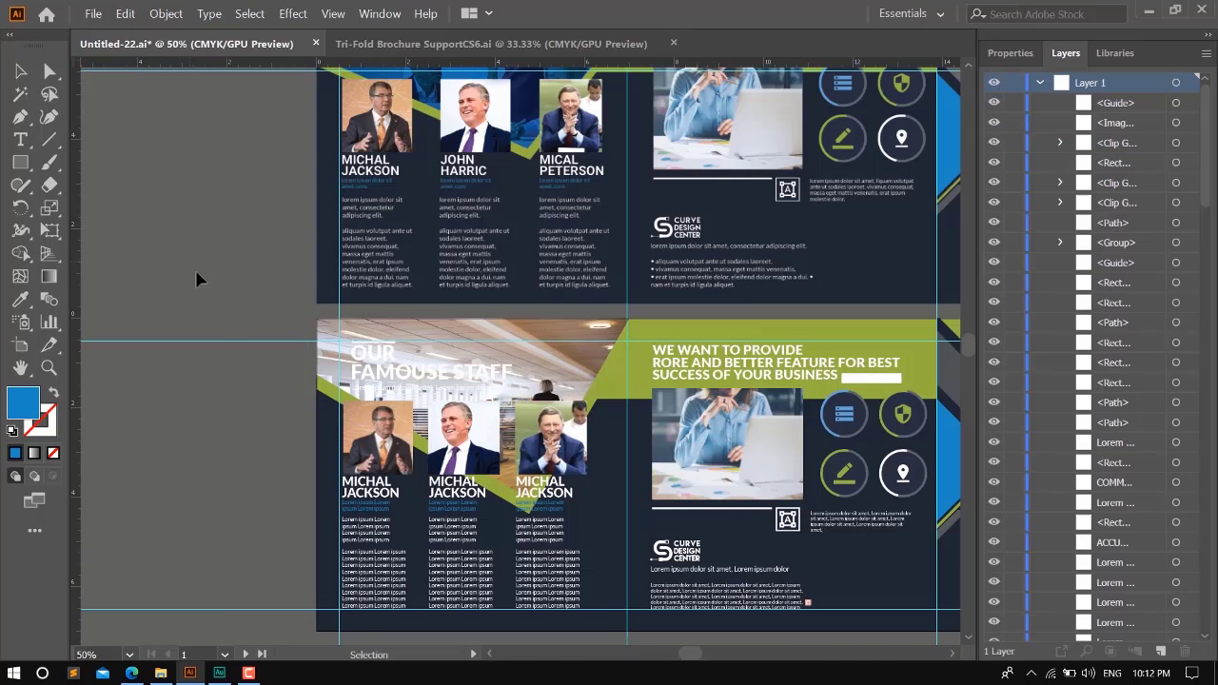
- Show the hidden blue header path again over the office photo and clear the selection
scroll(1082, 428, "down", 10)
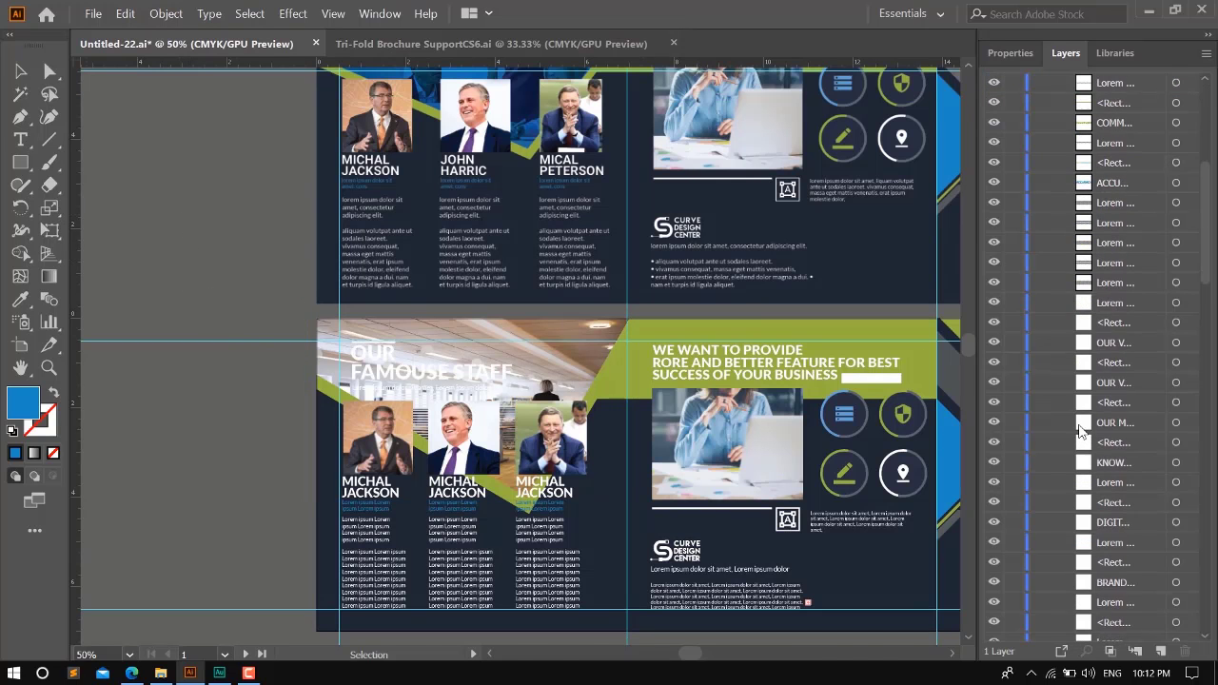
left_click(569, 379)
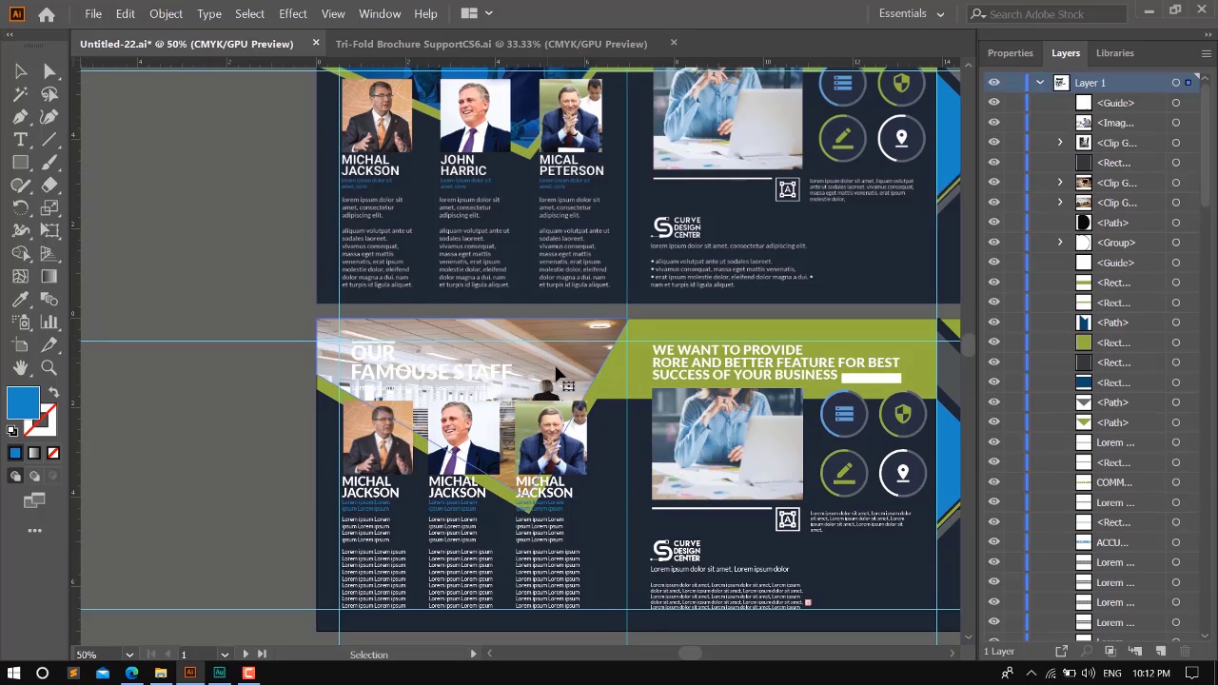
scroll(1140, 421, "down", 8)
scroll(1138, 408, "down", 6)
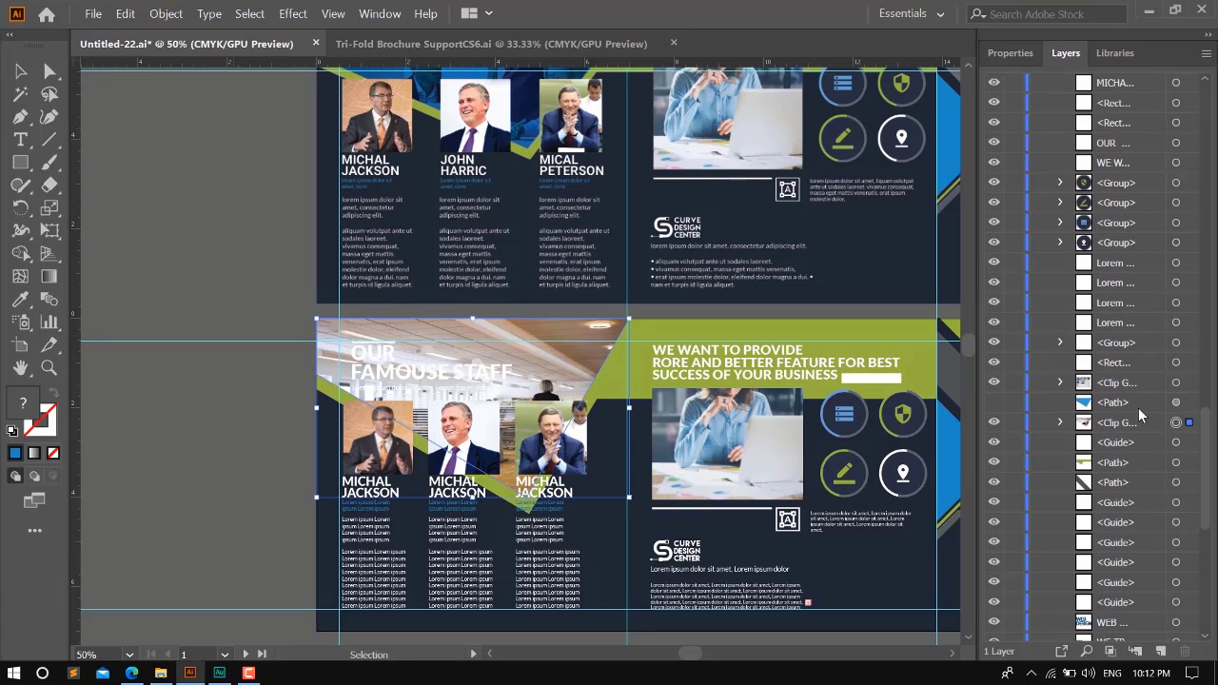
left_click(992, 403)
left_click(213, 194)
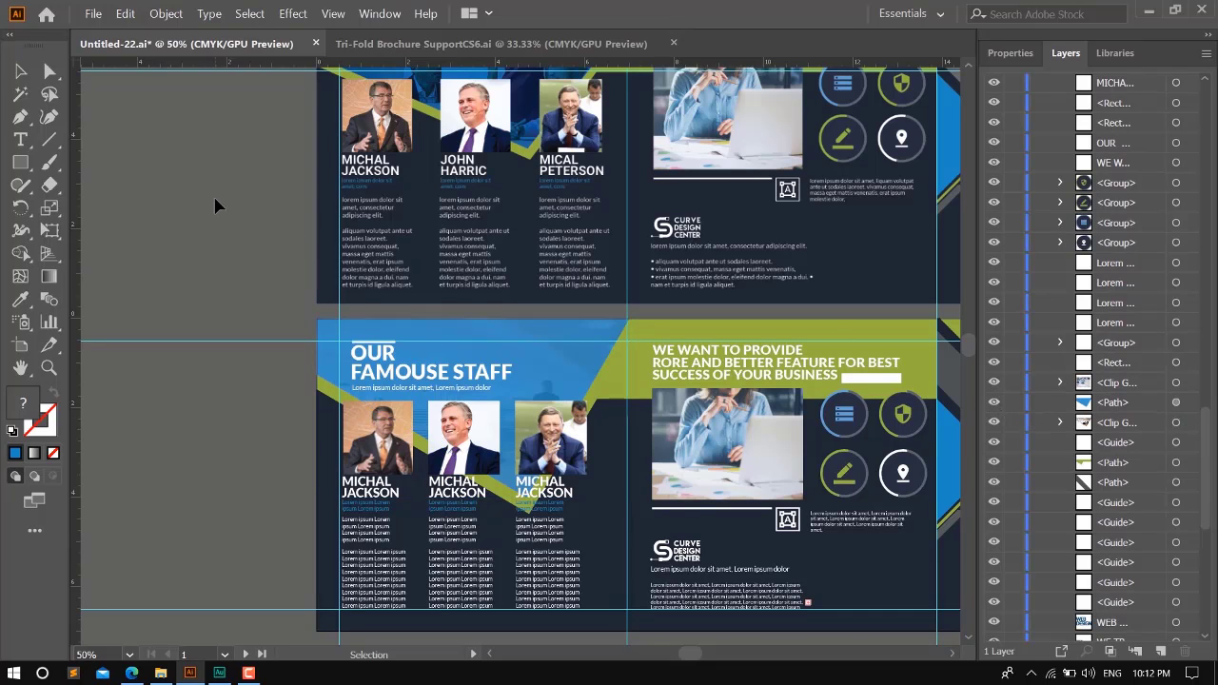
scroll(514, 388, "up", 2)
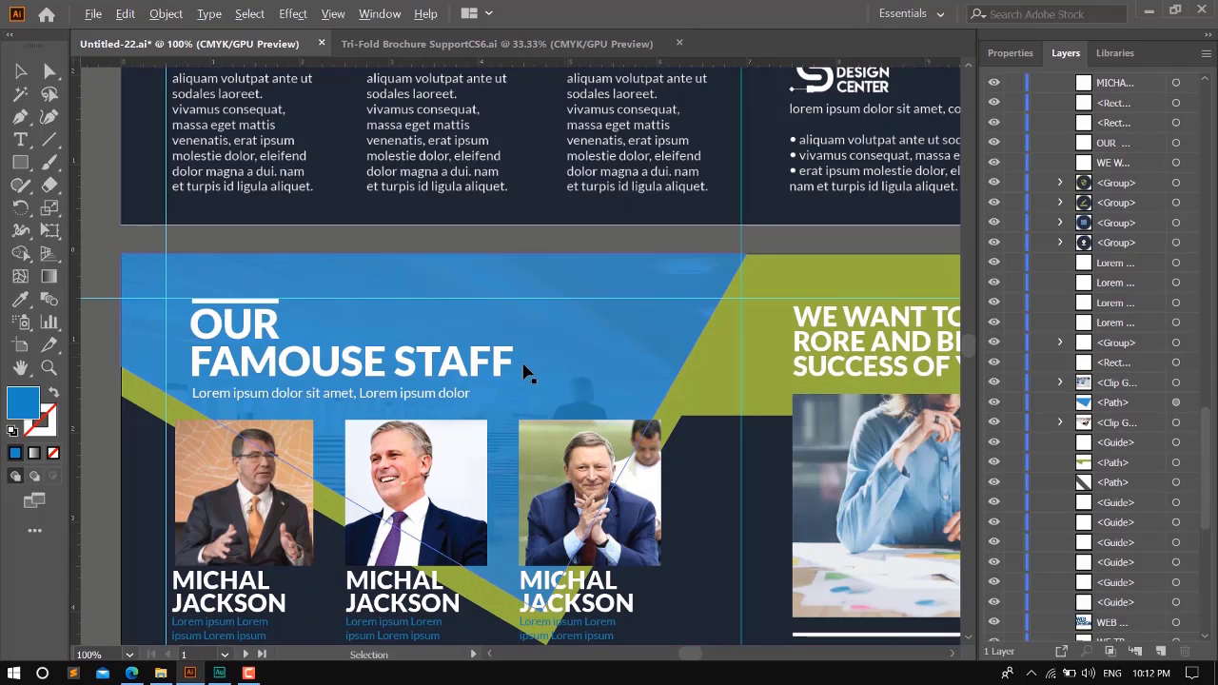
scroll(518, 381, "down", 2)
scroll(505, 381, "down", 4)
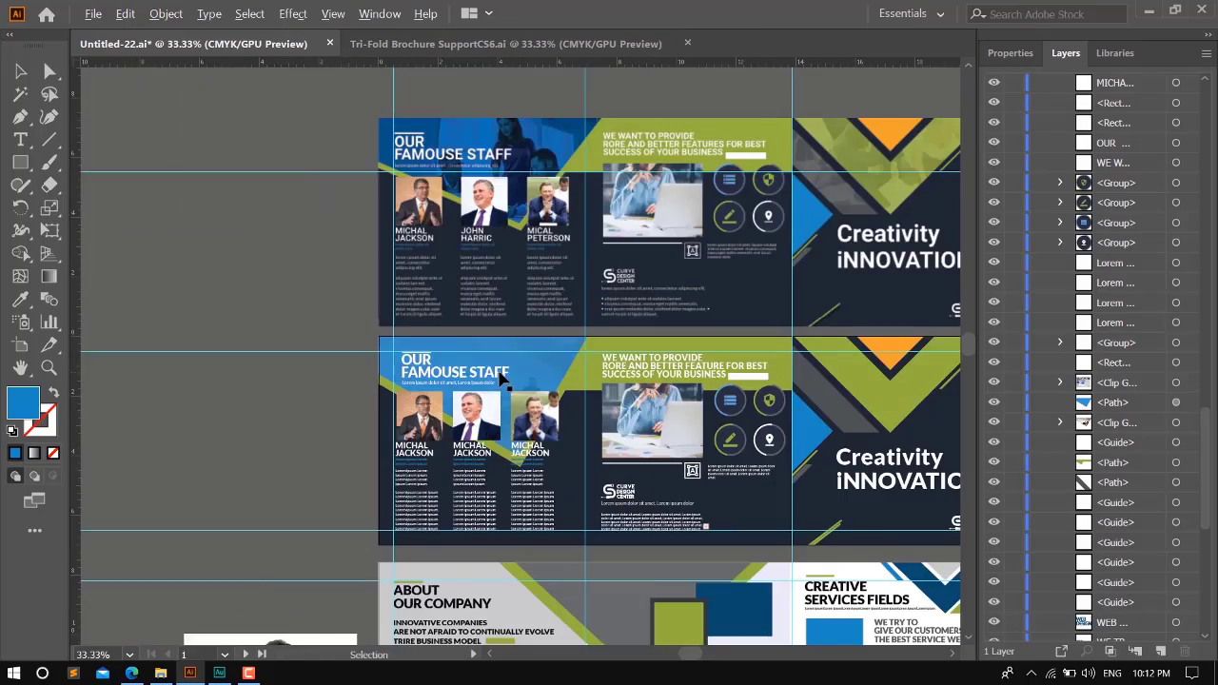
scroll(652, 409, "up", 1)
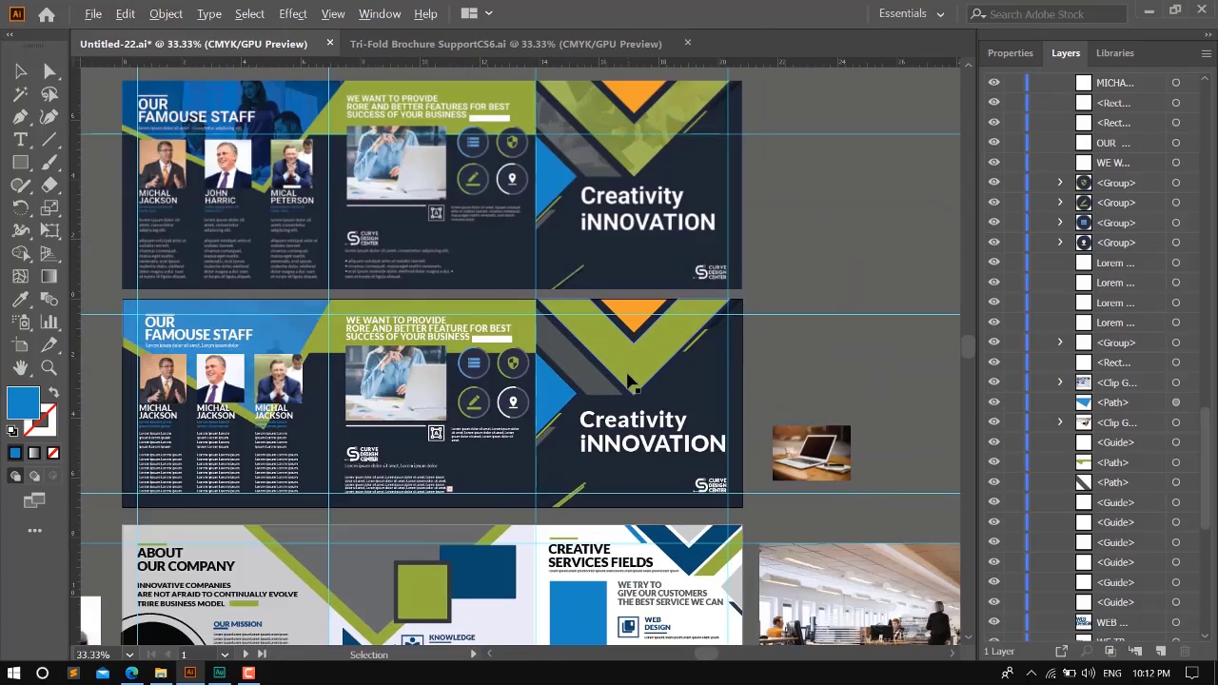
- Move the large office photo beside the cover panel and place a copy of the cover's green V shape over it
scroll(652, 408, "down", 1)
left_click_drag(829, 581, 851, 333)
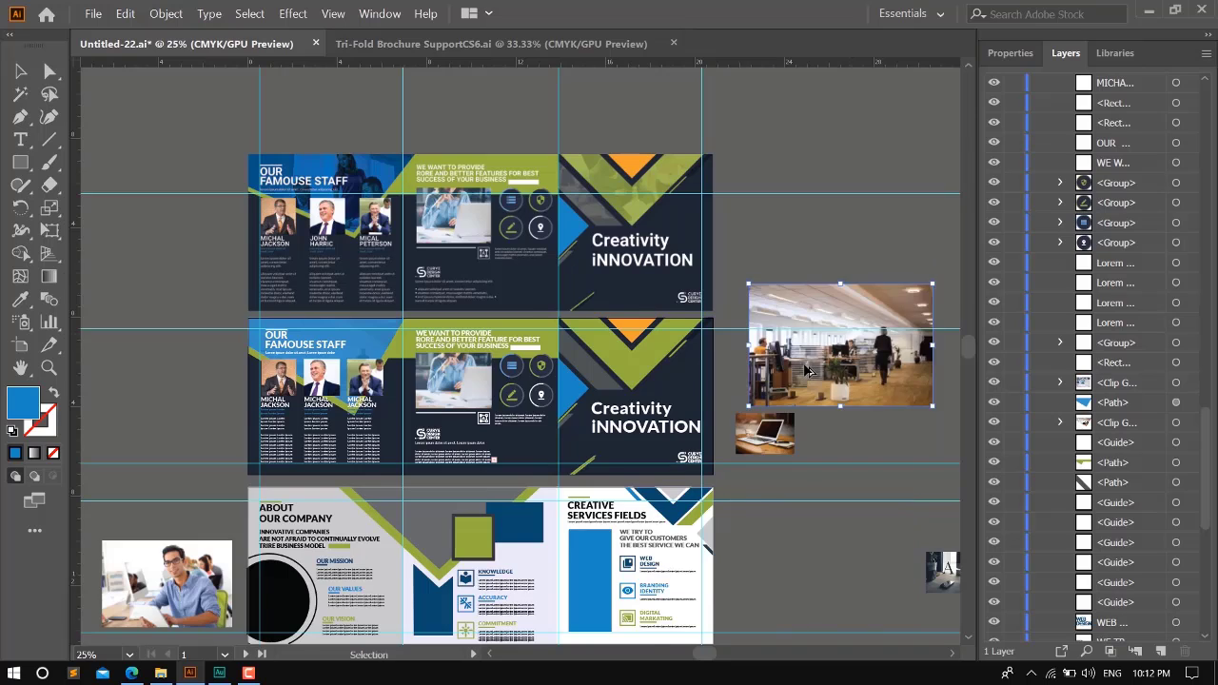
scroll(805, 367, "up", 2)
left_click(448, 357)
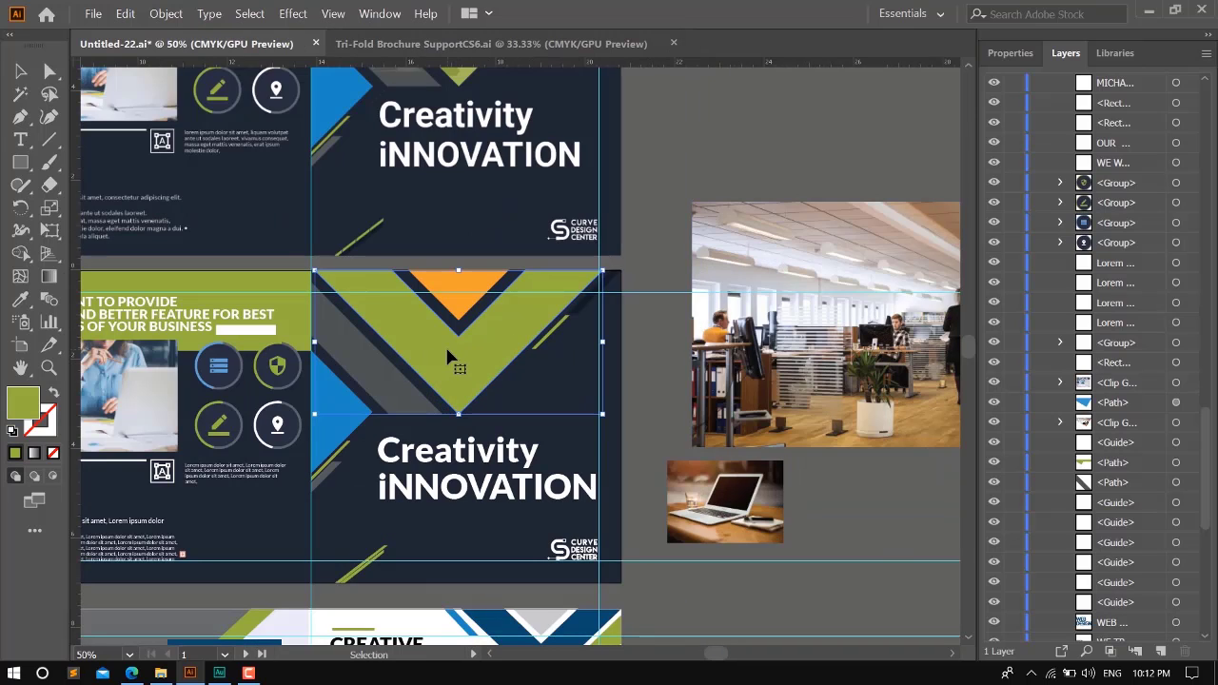
left_click_drag(460, 360, 748, 320)
left_click_drag(666, 322, 791, 325)
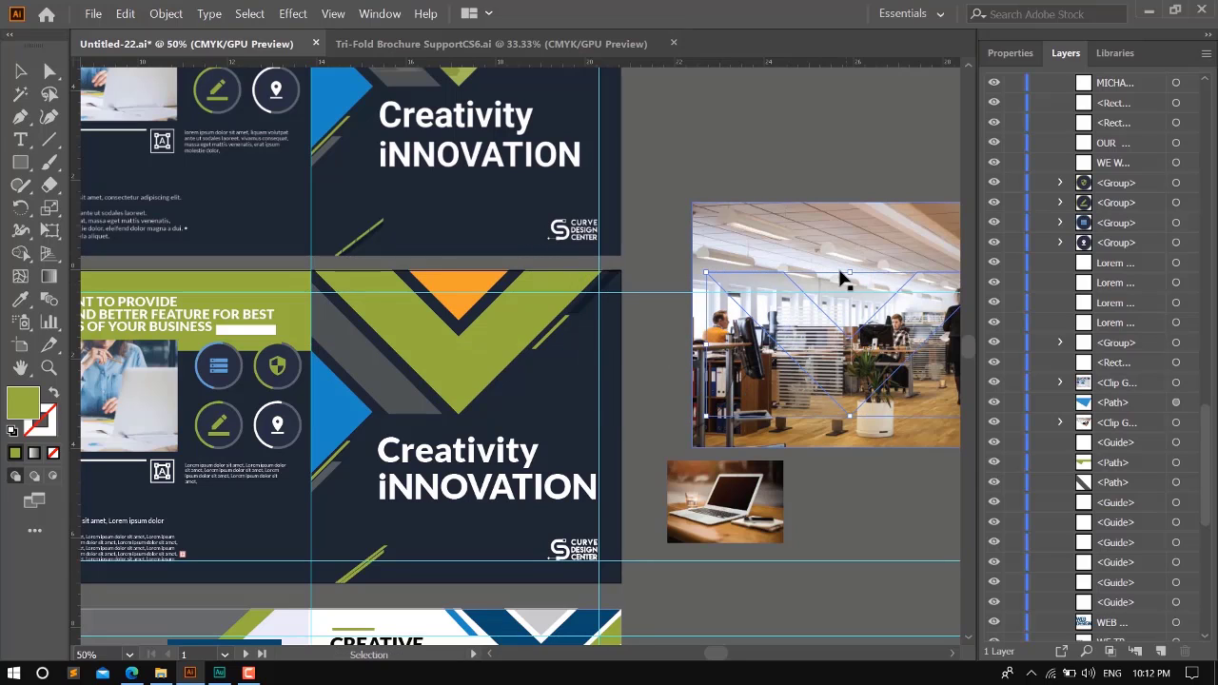
- Bring the copied green V shape to the front and use it as a clipping mask for the office photo
key("a")
key("ctrl+shift+bracketright")
key("v")
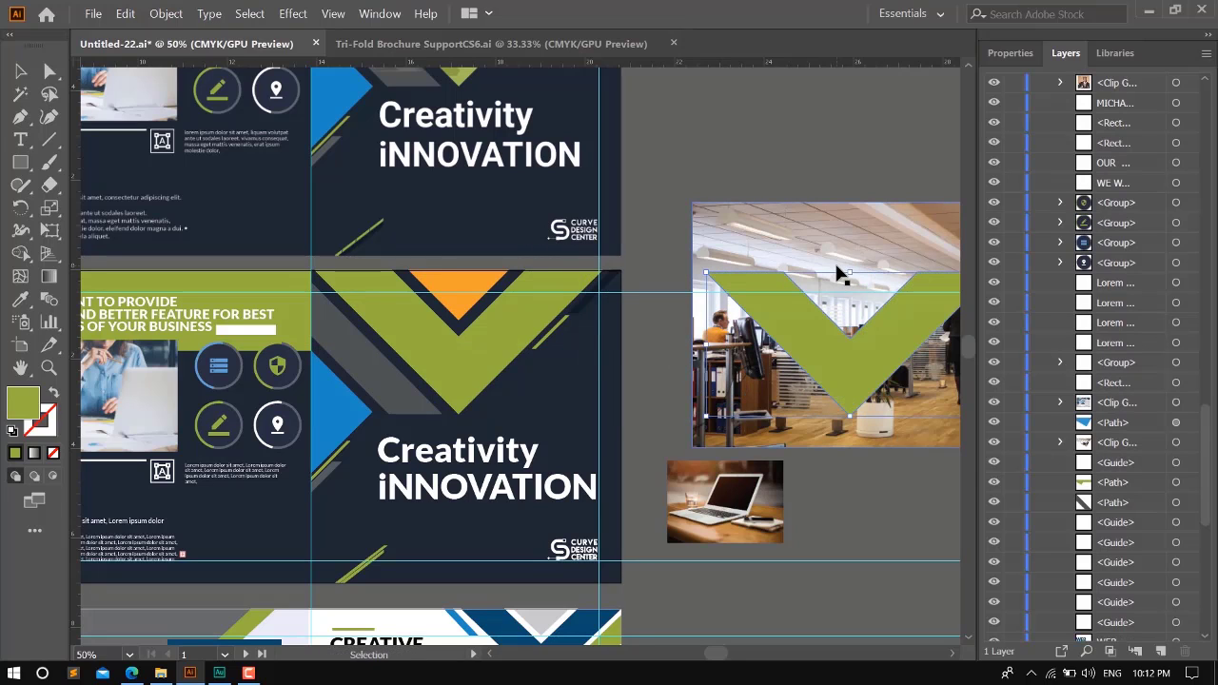
key("a")
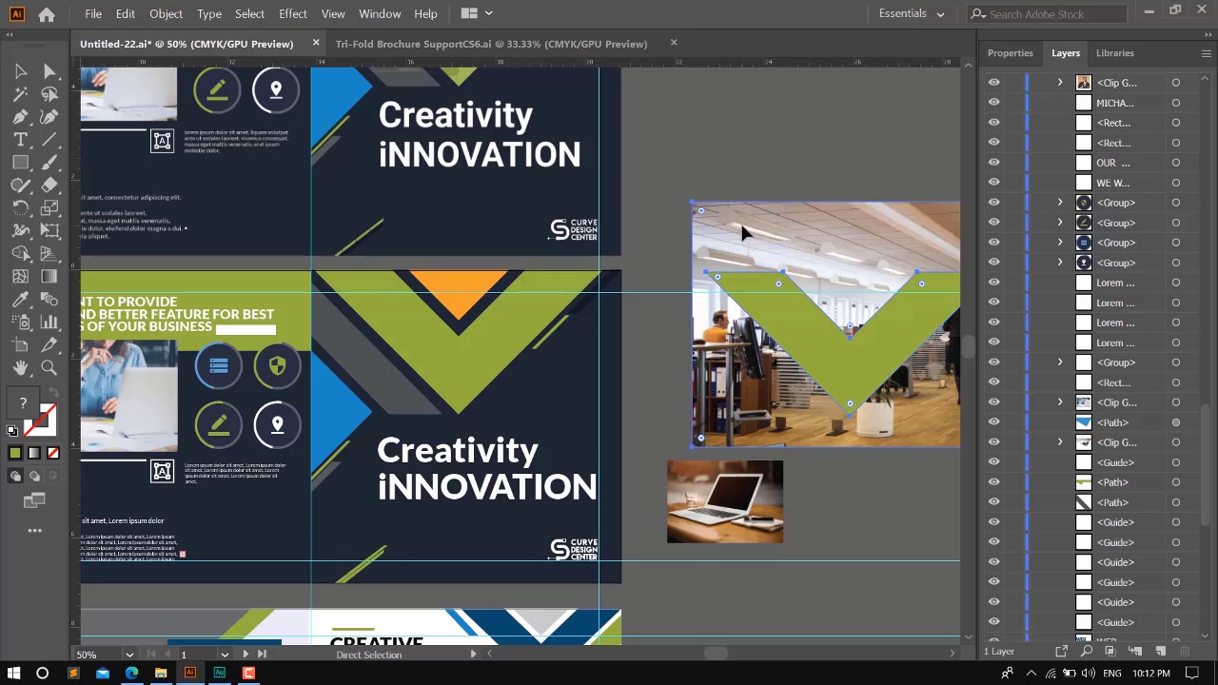
key("ctrl+7")
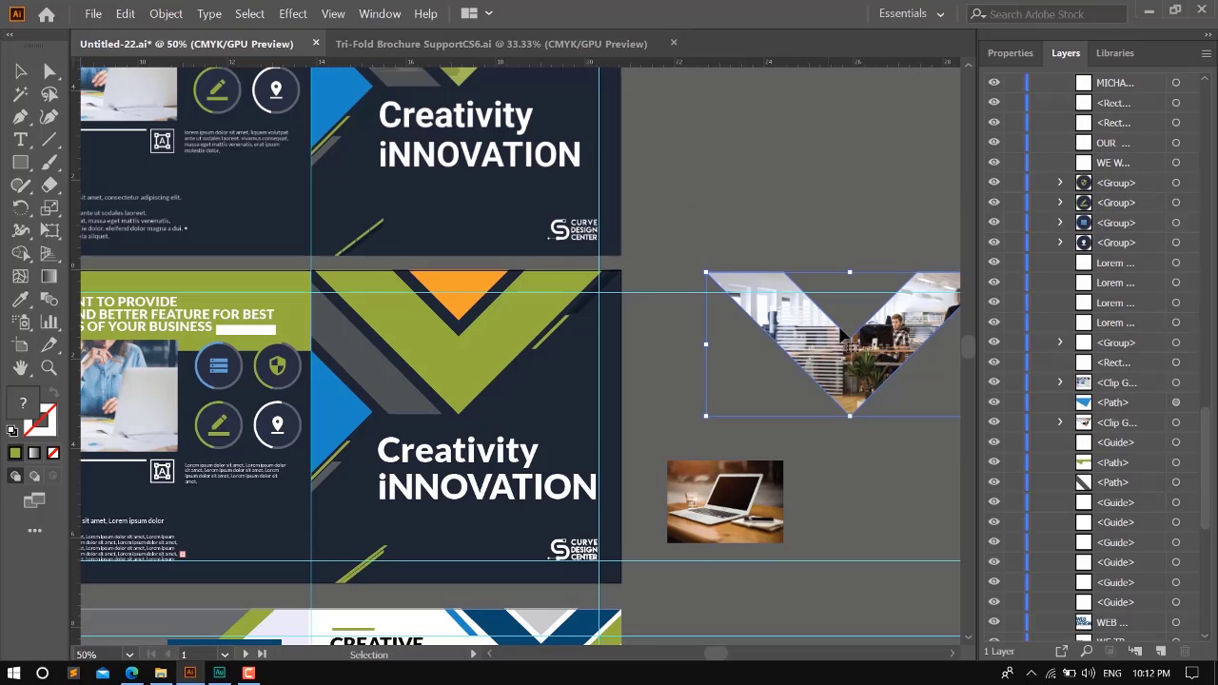
- Isolate the V-shaped clip group, shift the office photo downward inside the mask, and exit isolation
double_click(807, 338)
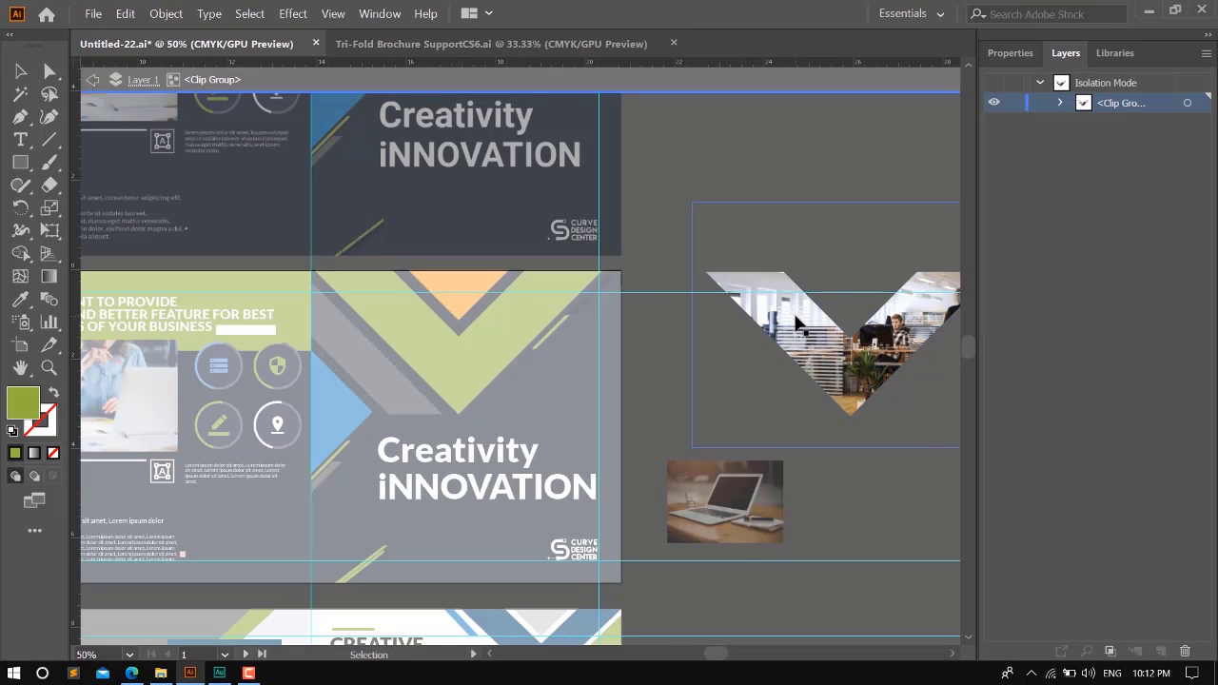
left_click_drag(805, 309, 805, 362)
left_click(792, 178)
double_click(791, 178)
- Align the V-shaped clipped photo with the left edge of the cover's green V and stack it behind that shape
left_click(805, 348)
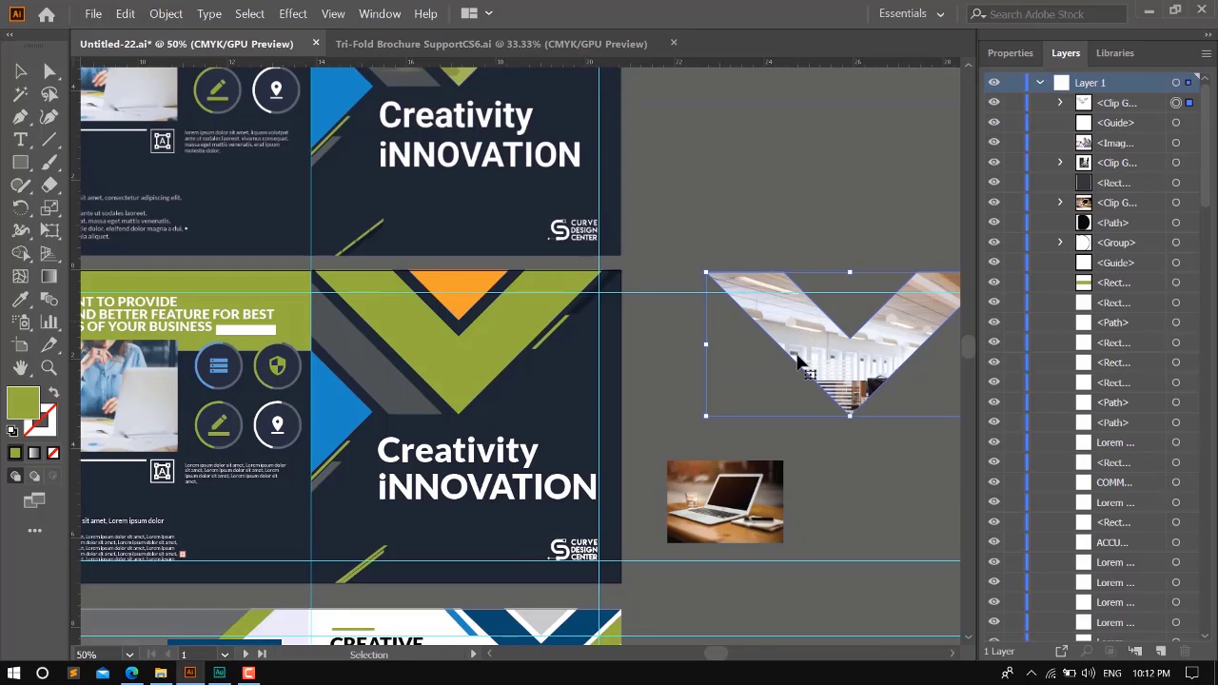
left_click(473, 340)
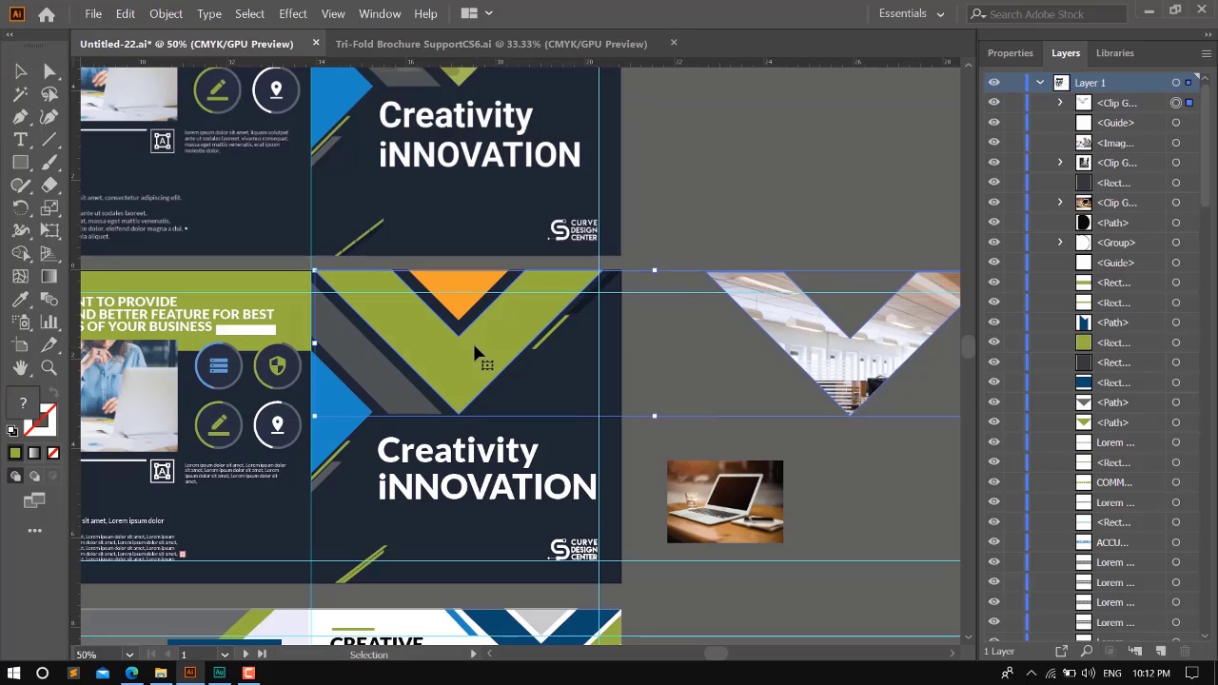
left_click(1010, 54)
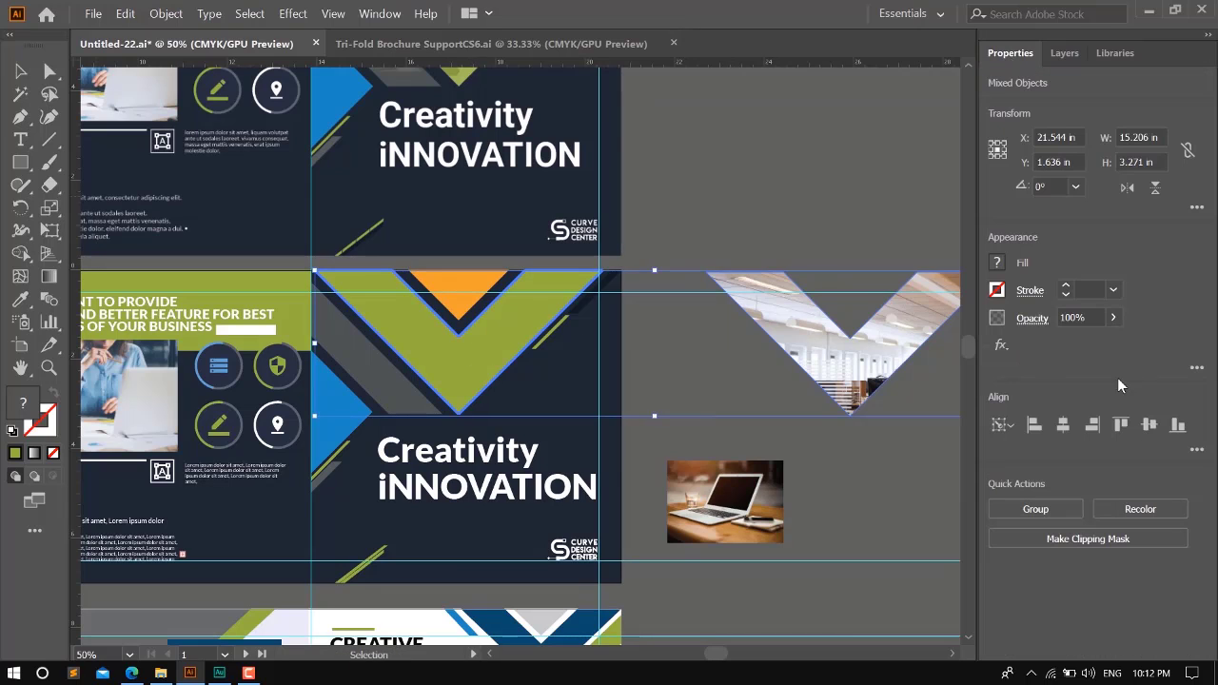
left_click(1035, 427)
key("ctrl+[")
left_click(1065, 52)
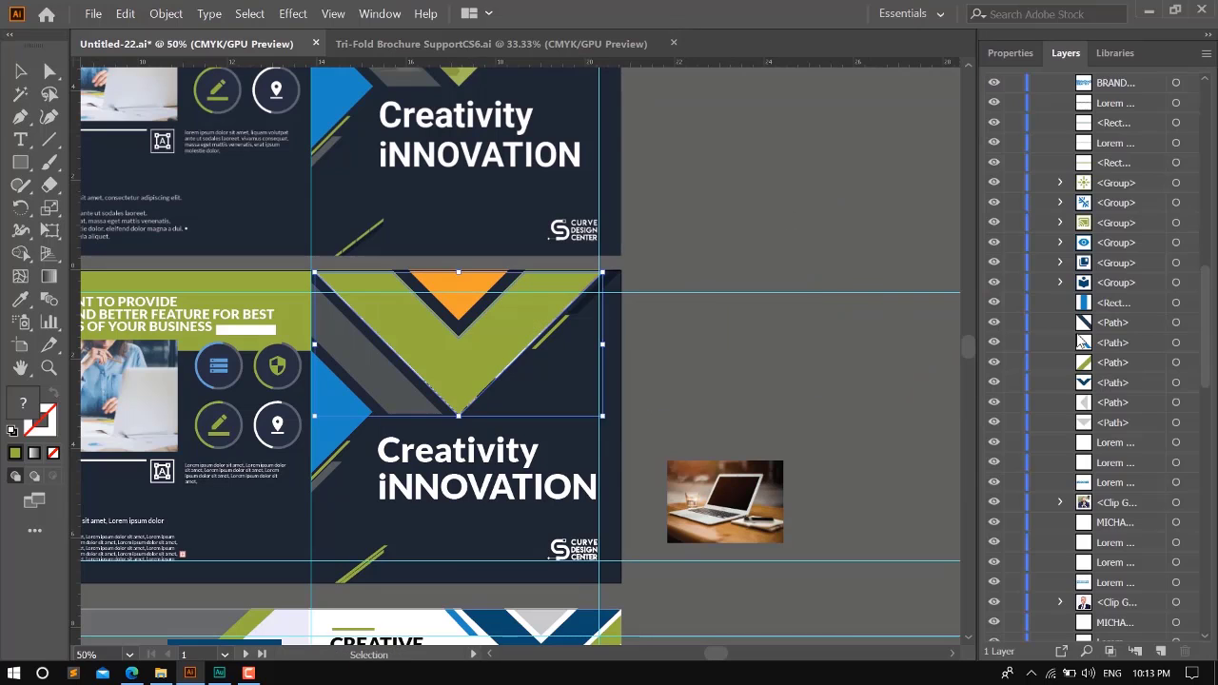
key("ctrl+7")
key("ctrl+z")
- Set the cover's green V shape to 69% opacity and deselect it
left_click(537, 319)
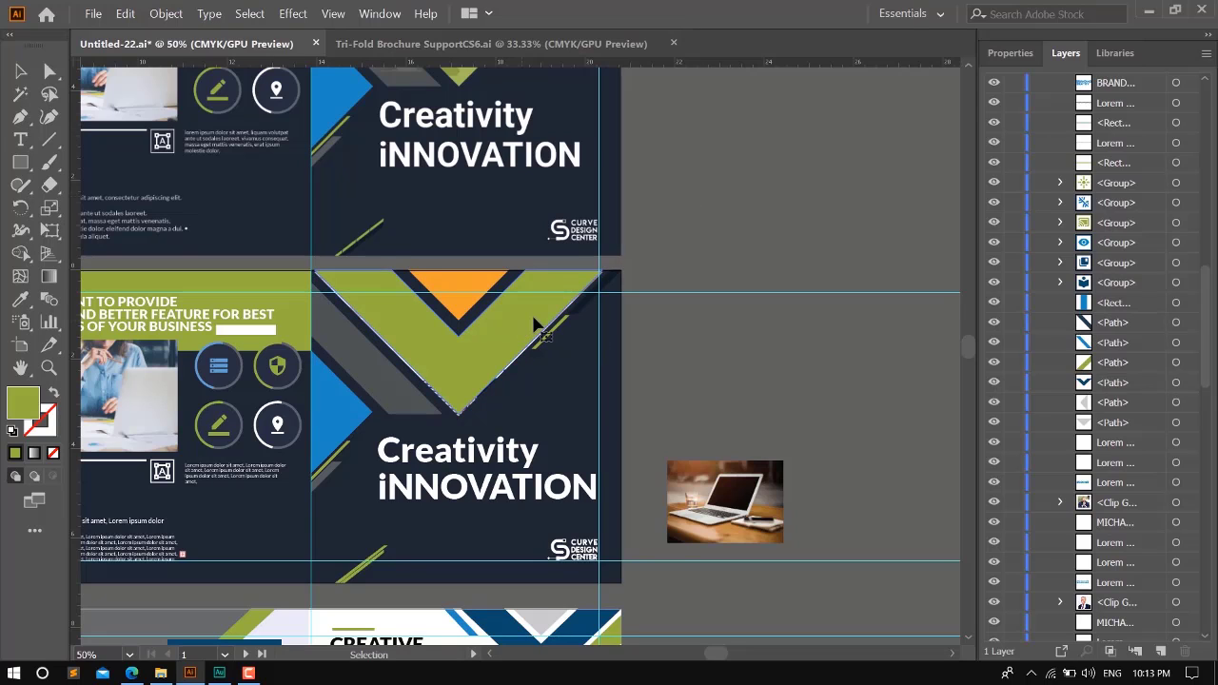
left_click(1010, 52)
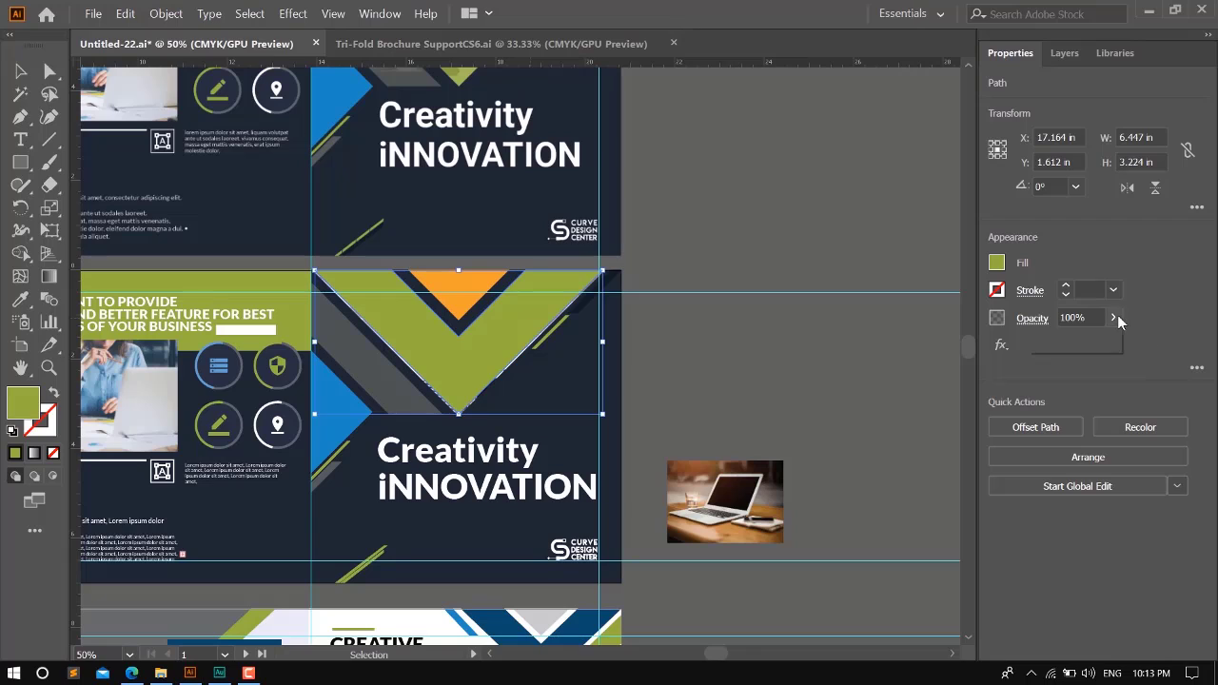
left_click(1114, 317)
left_click_drag(1117, 341, 1107, 345)
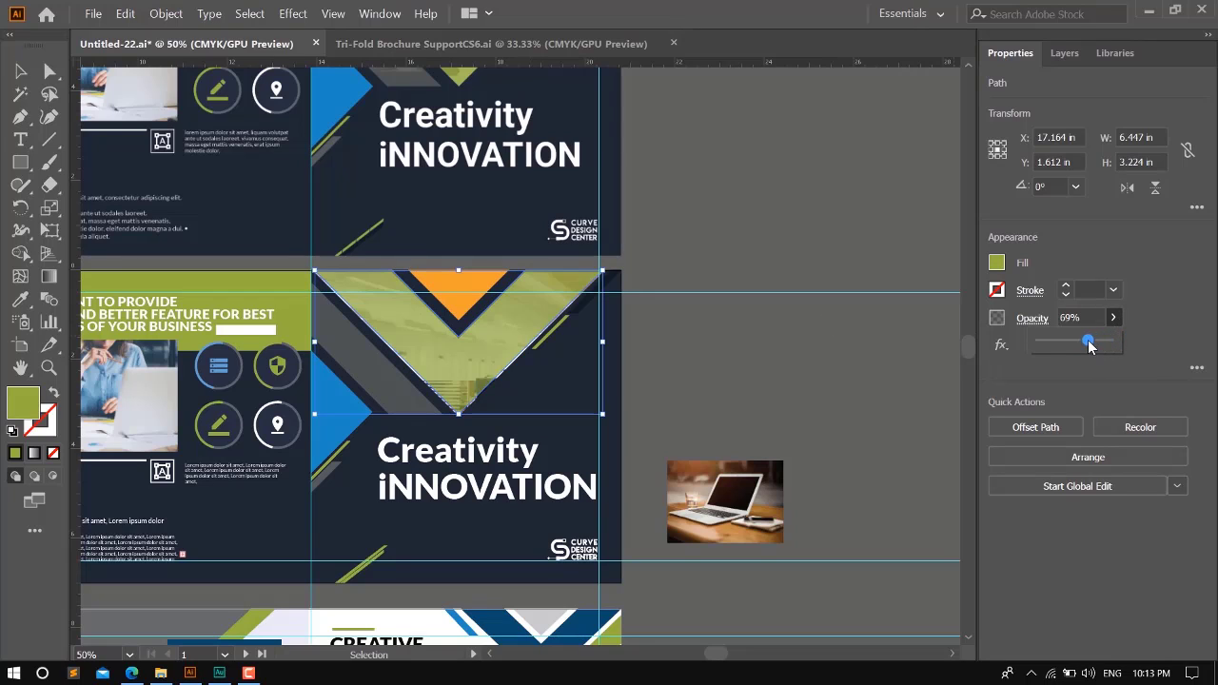
left_click(723, 394)
- Raise the opacity of the cover's green V shape to 86% and clear the selection
scroll(714, 352, "down", 2)
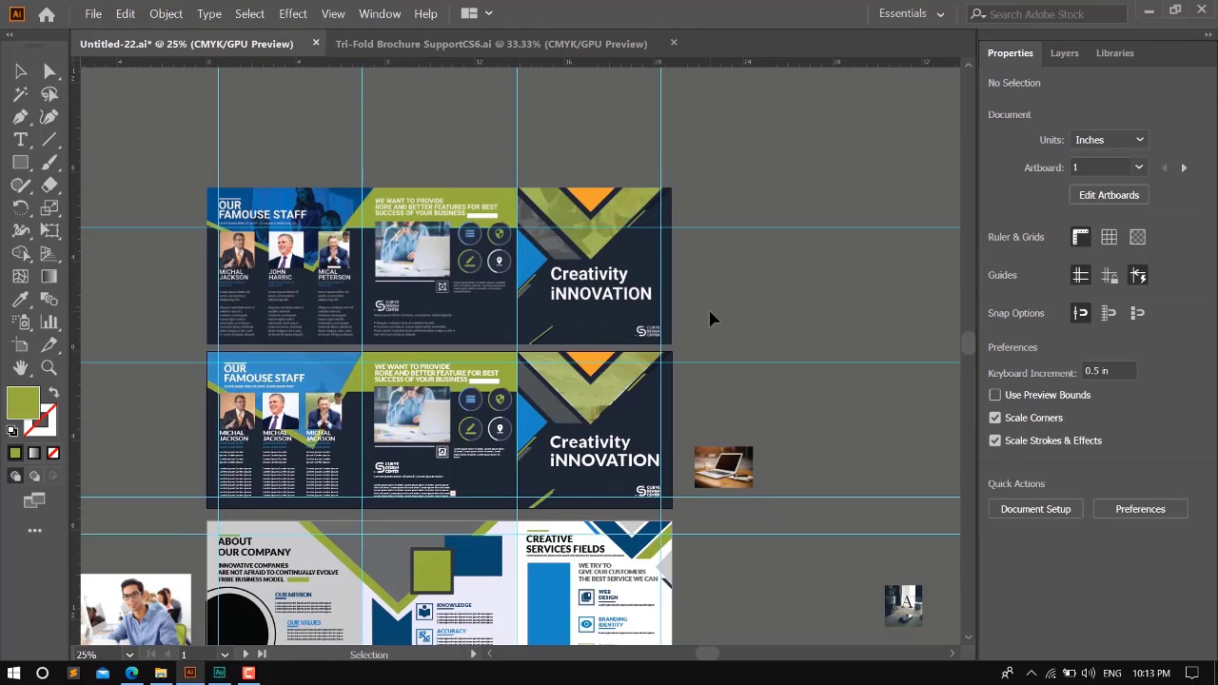
scroll(672, 328, "up", 3)
scroll(685, 323, "down", 1)
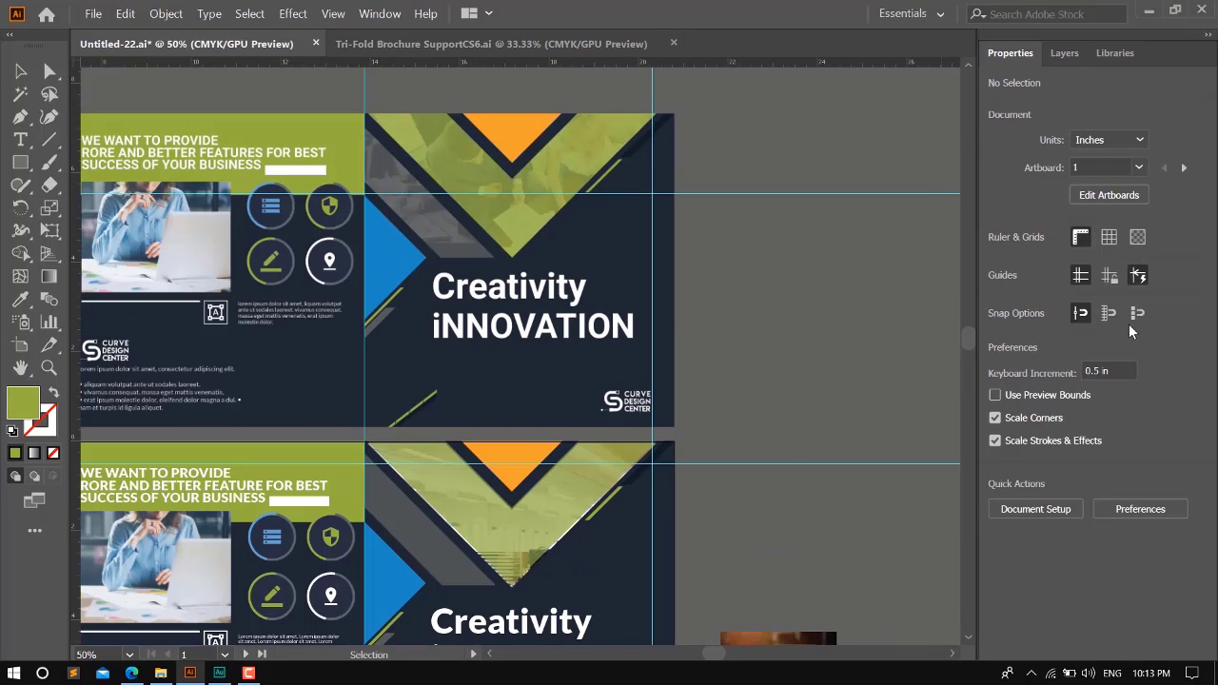
left_click(565, 505)
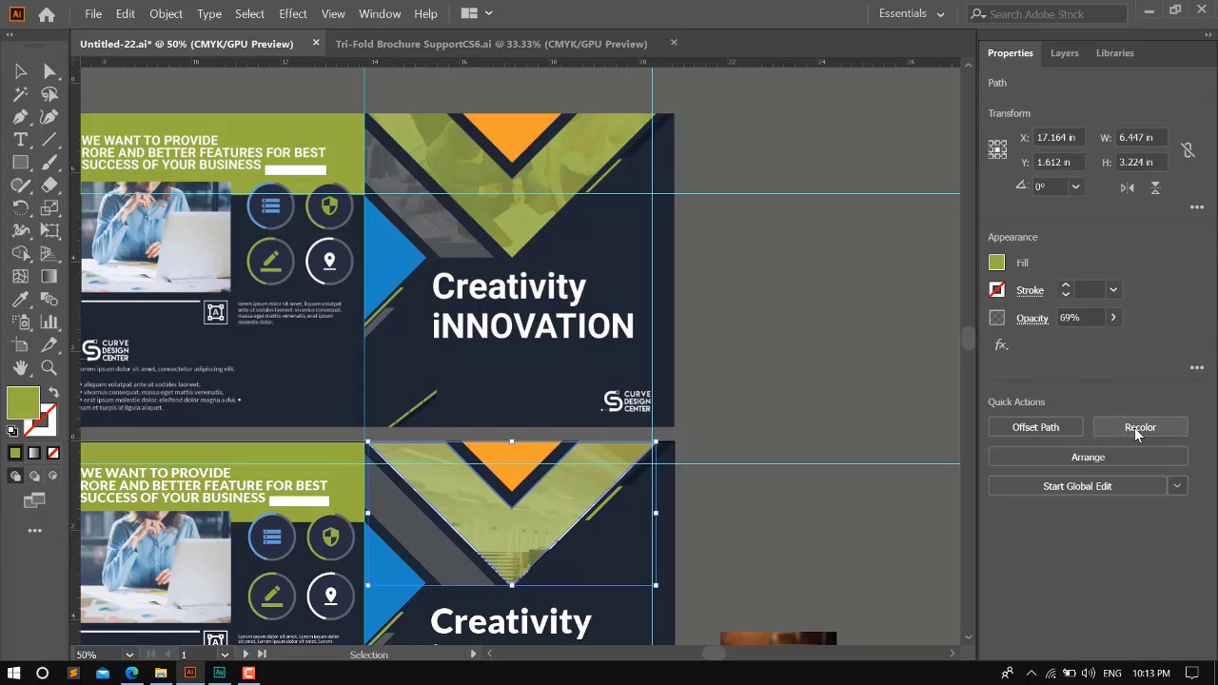
left_click(1114, 317)
left_click_drag(1089, 340, 1102, 347)
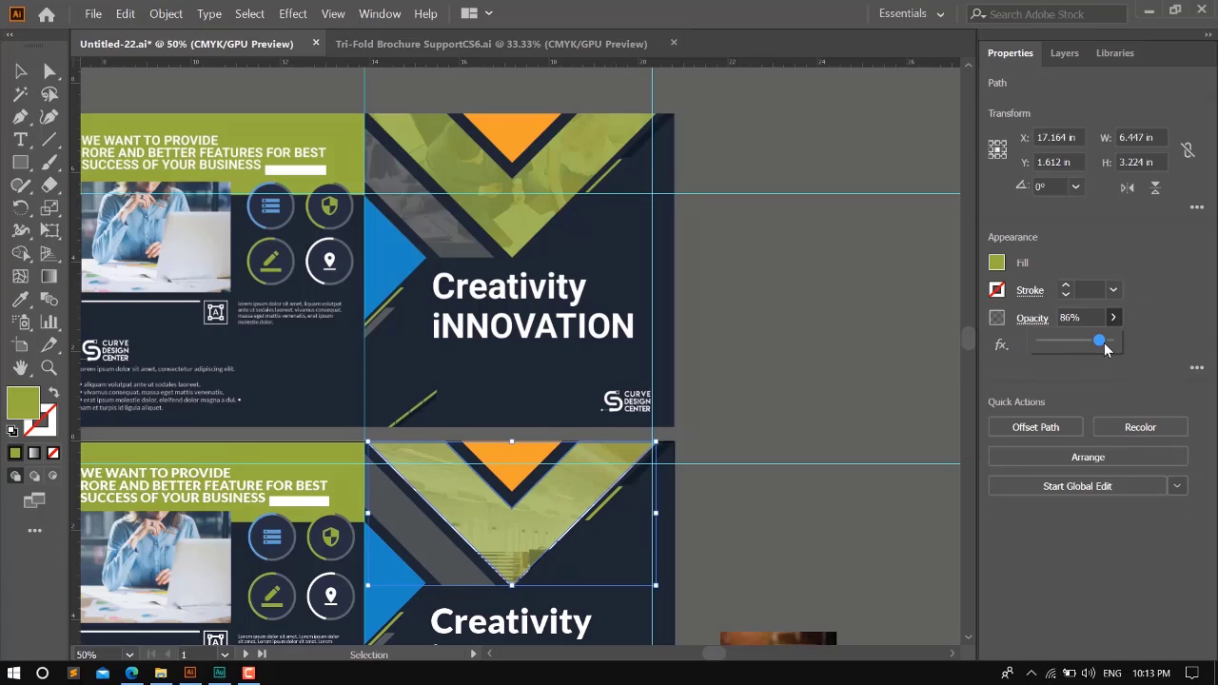
left_click(837, 294)
- Move the green V aside, isolate the clipped office photo beneath it, shift the photo upward, and exit isolation
left_click(543, 501)
left_click_drag(566, 498, 748, 535)
double_click(533, 519)
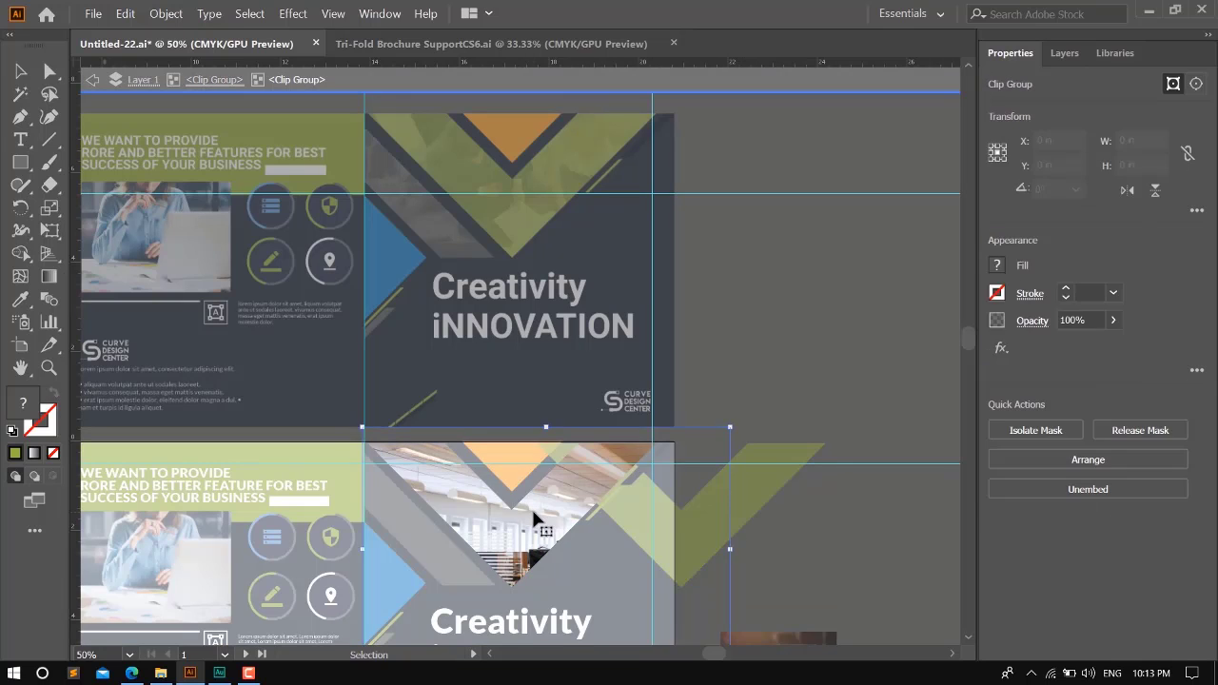
left_click_drag(549, 537, 540, 486)
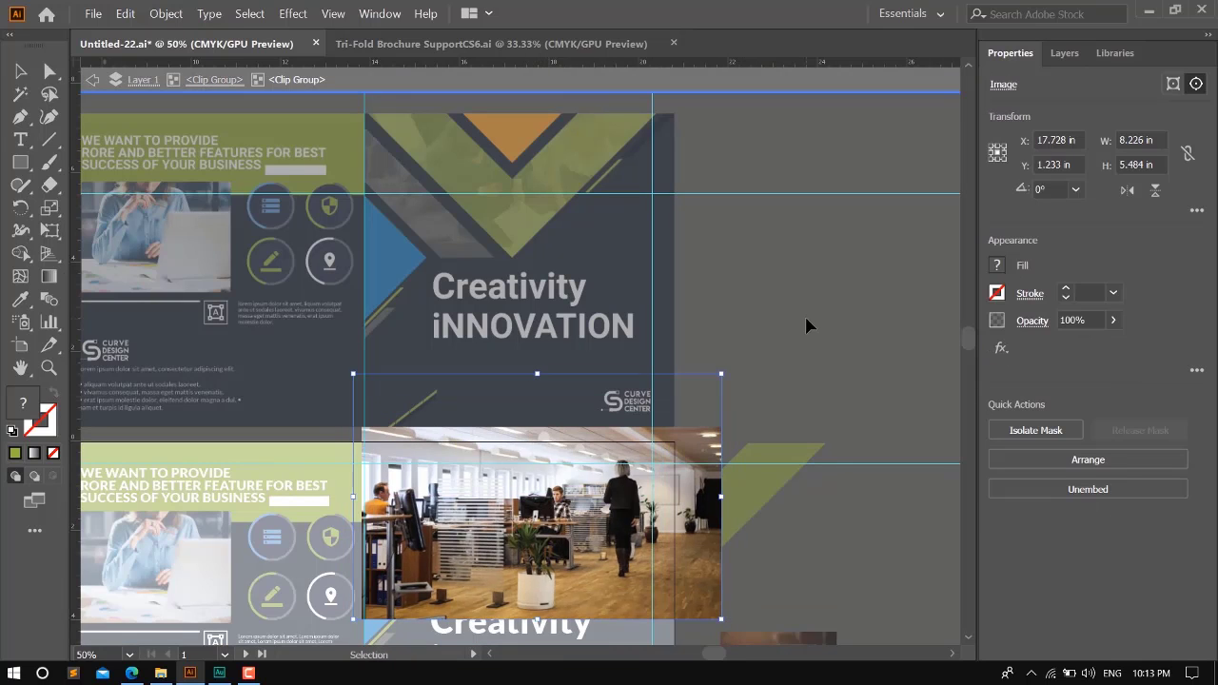
double_click(799, 408)
- Align the green V overlay back onto the left edge of the clipped office photo and deselect
left_click(630, 514)
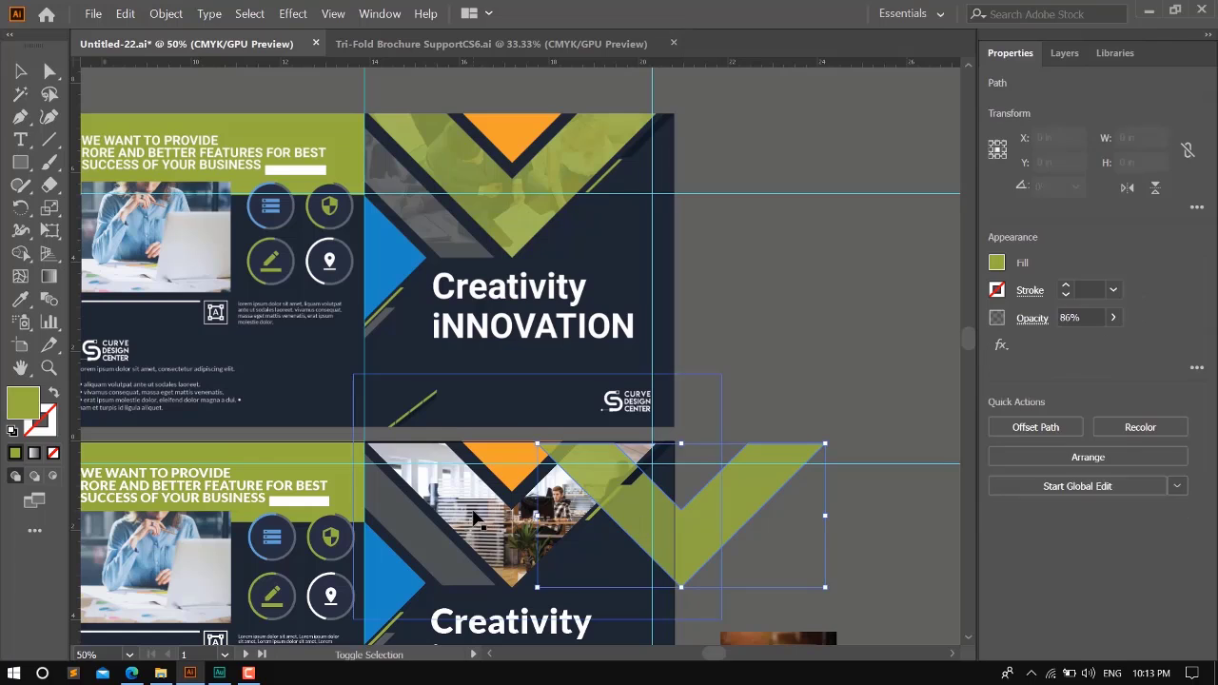
left_click(479, 515, "shift")
left_click(476, 515)
left_click(1035, 425)
left_click(853, 319)
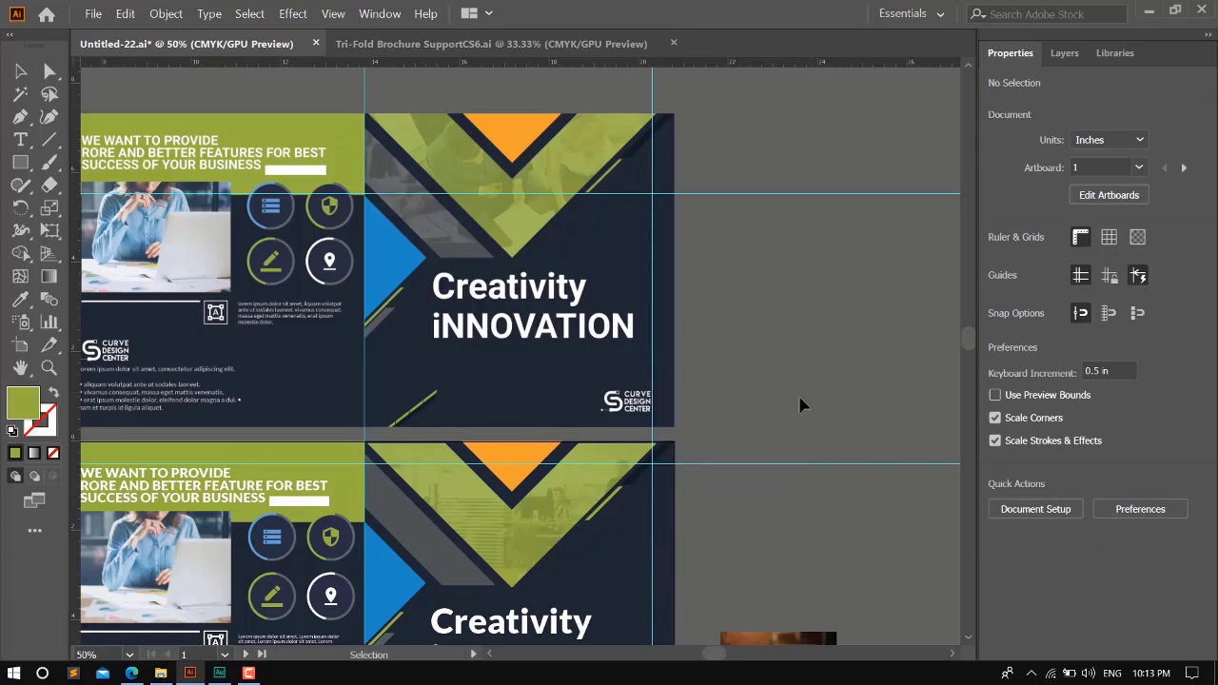
- Compare the brochure's outer page with the reference design above it and check the remaining photo areas
scroll(804, 381, "down", 1)
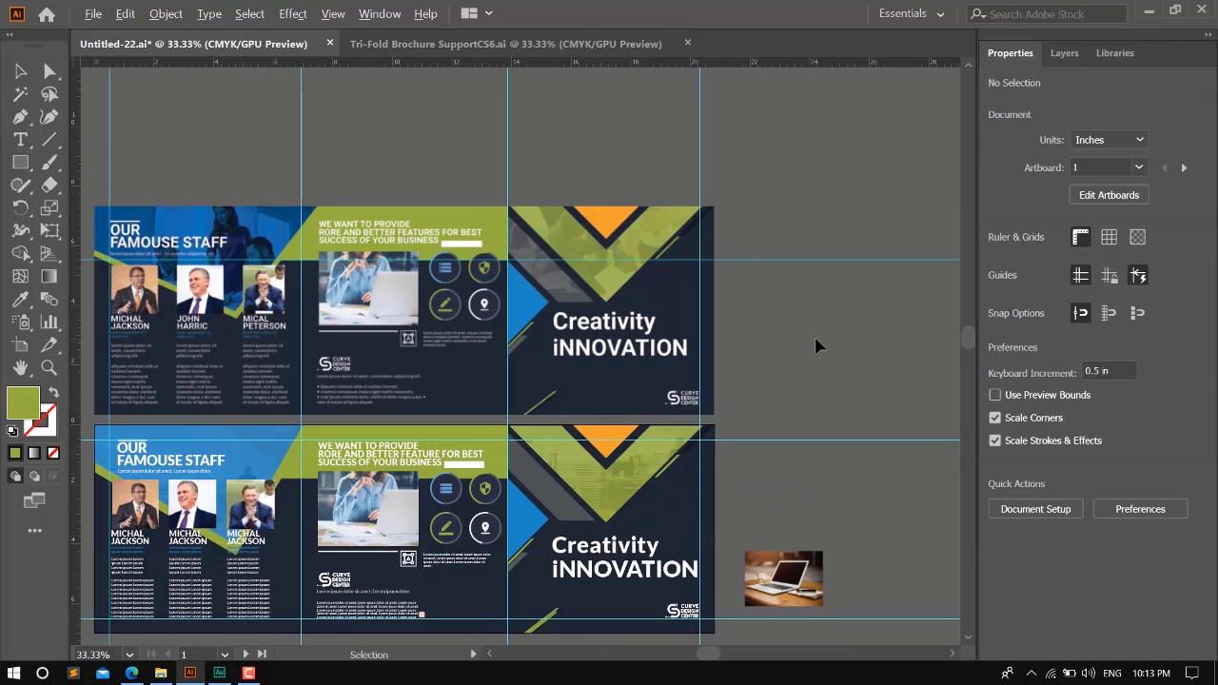
scroll(815, 342, "down", 1)
scroll(790, 381, "up", 1)
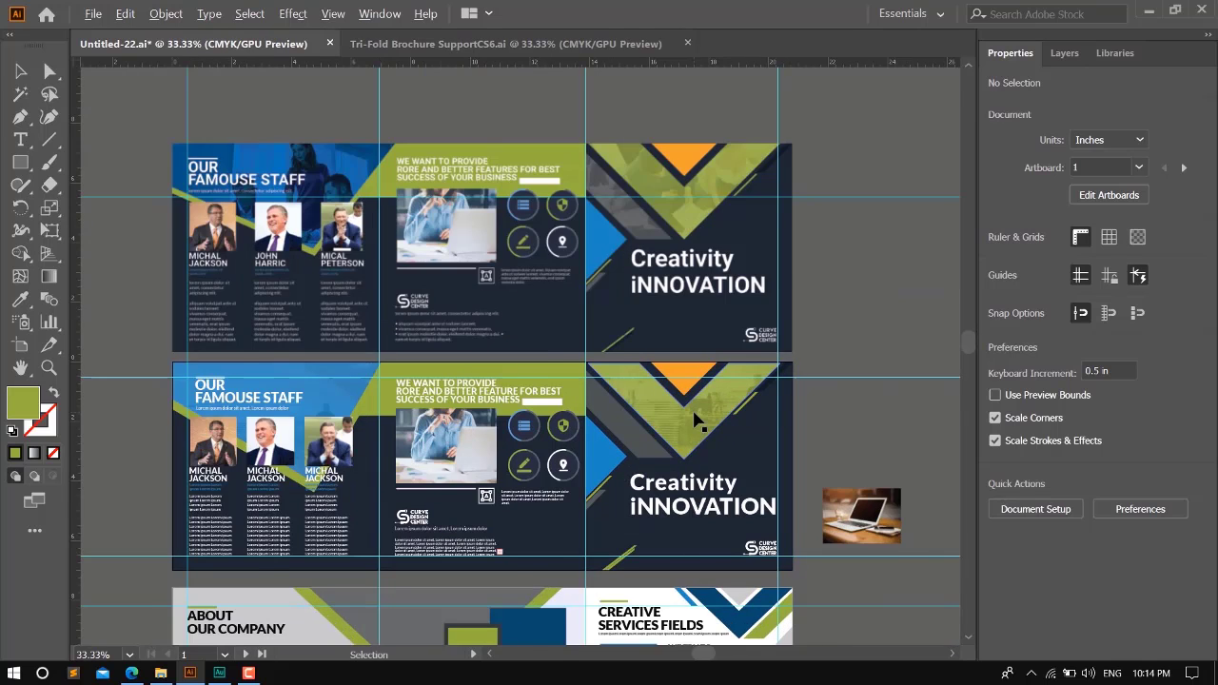
scroll(695, 416, "up", 1)
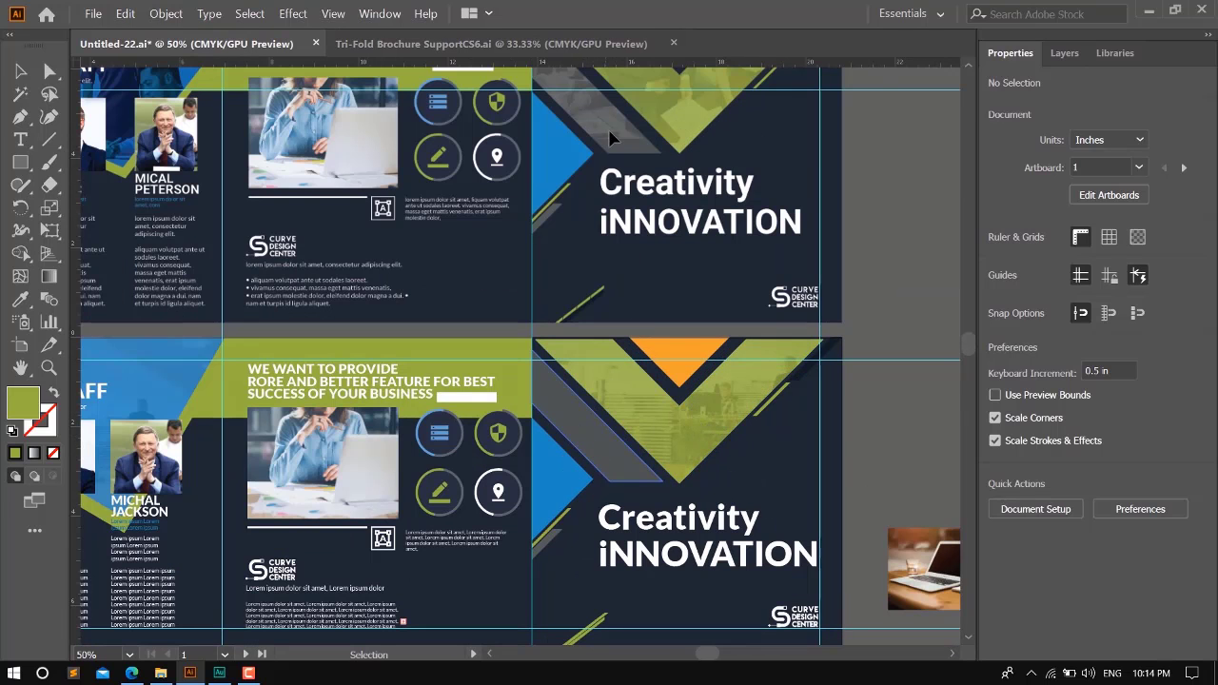
scroll(566, 363, "down", 1)
scroll(571, 369, "down", 2)
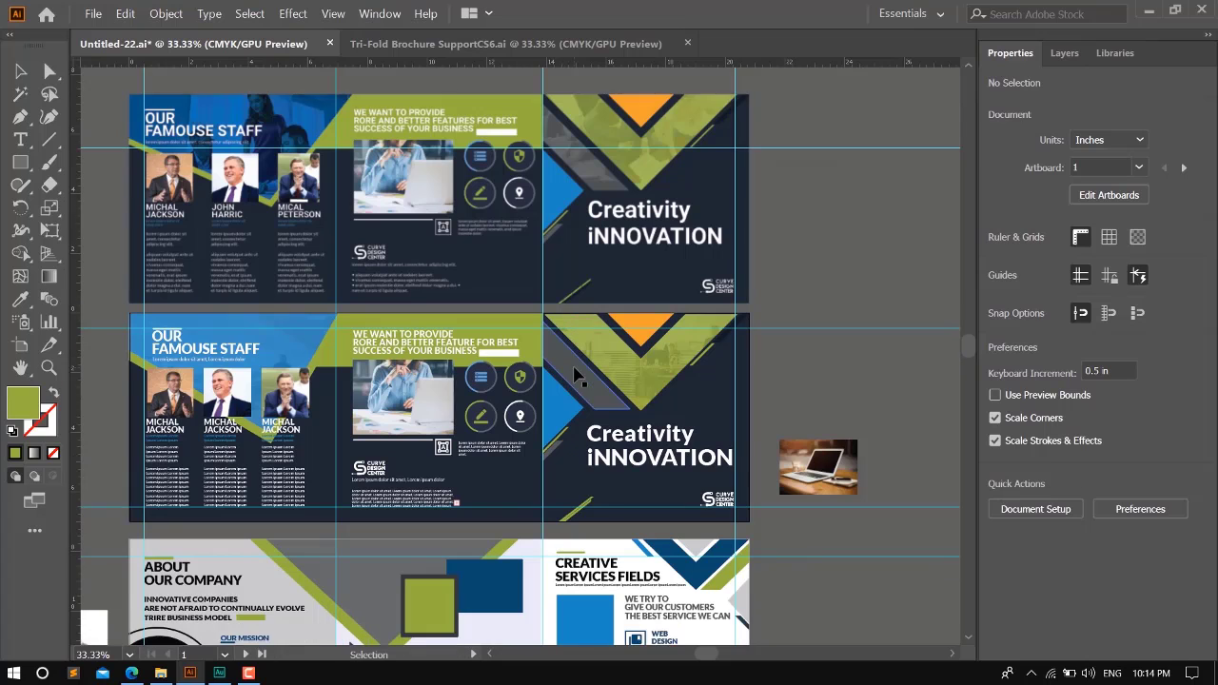
scroll(575, 373, "down", 2)
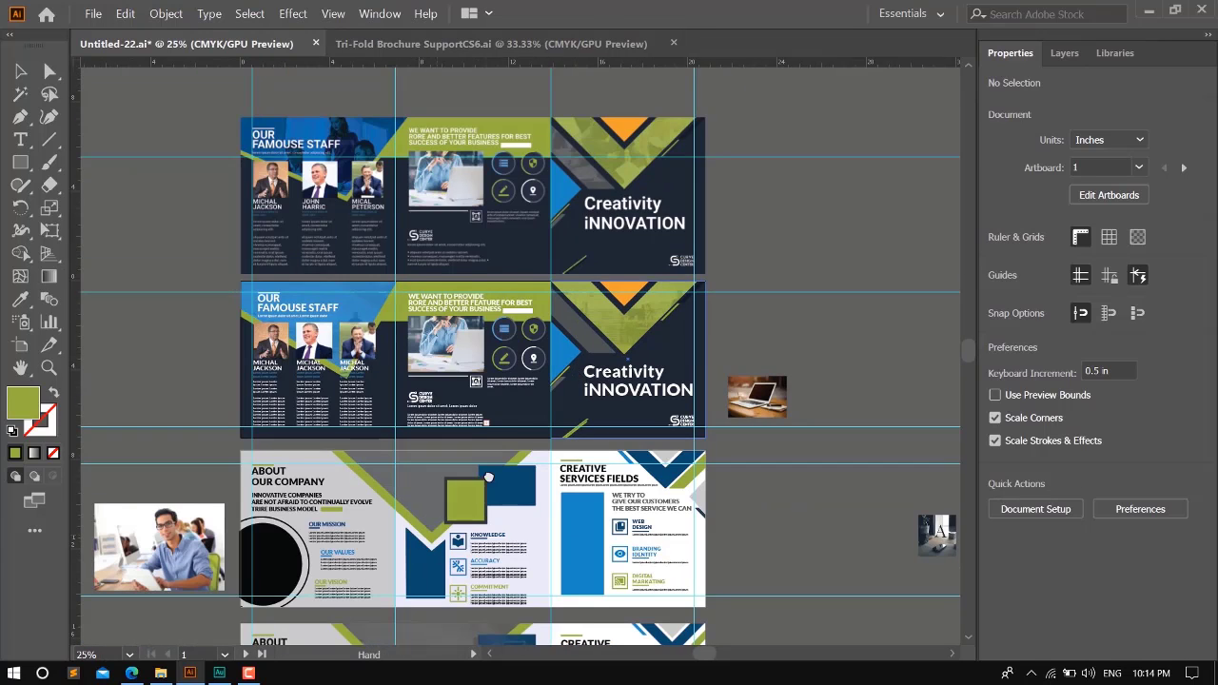
scroll(275, 319, "down", 2)
- Place a copy of the About Our Company panel's black circle beside the page and position the man's portrait over it
scroll(275, 318, "up", 1)
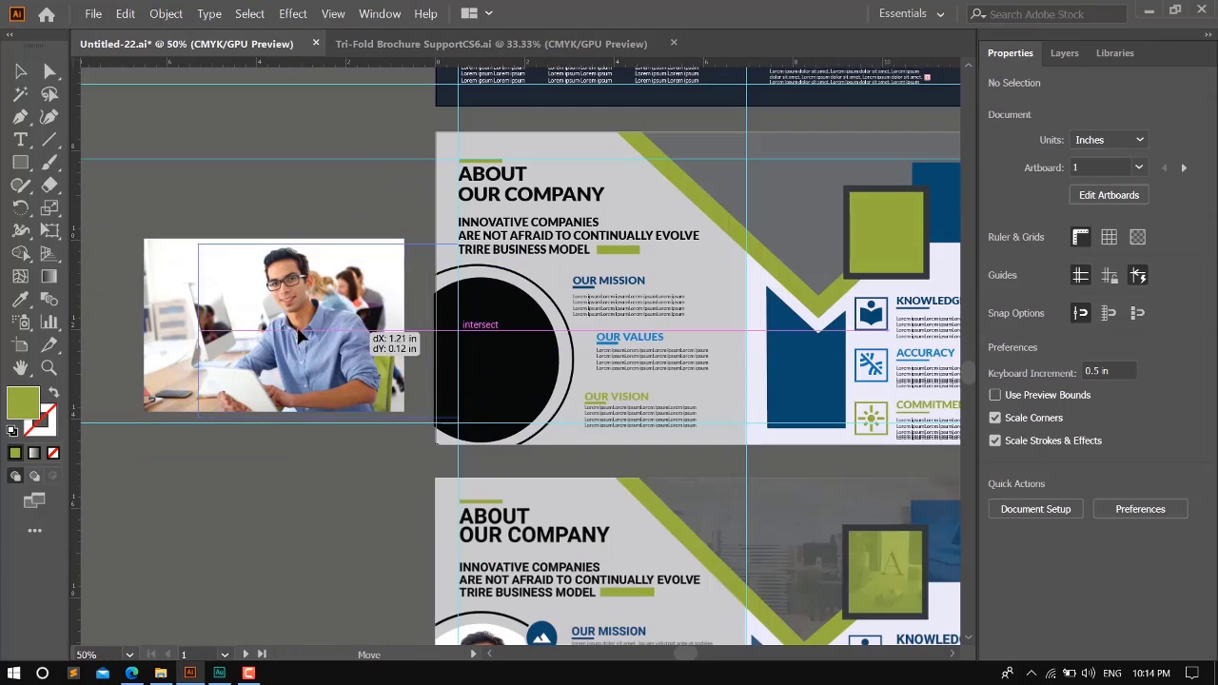
left_click(509, 354)
left_click_drag(506, 355, 363, 354, "alt")
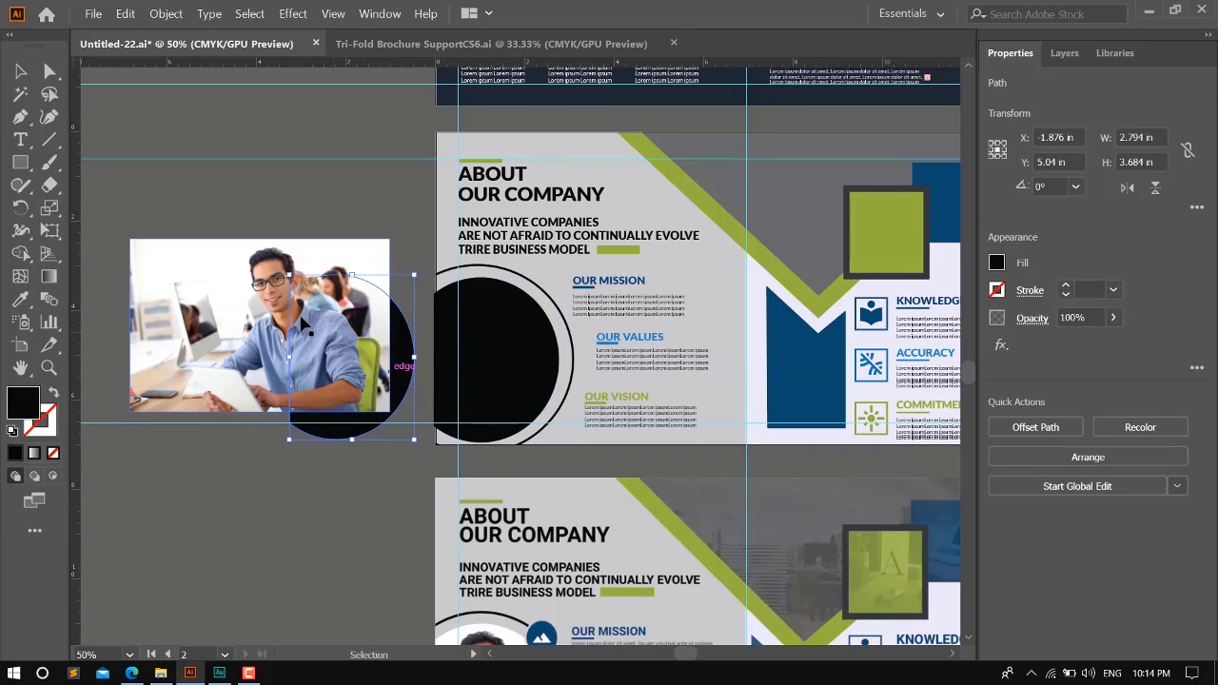
left_click_drag(267, 289, 311, 324)
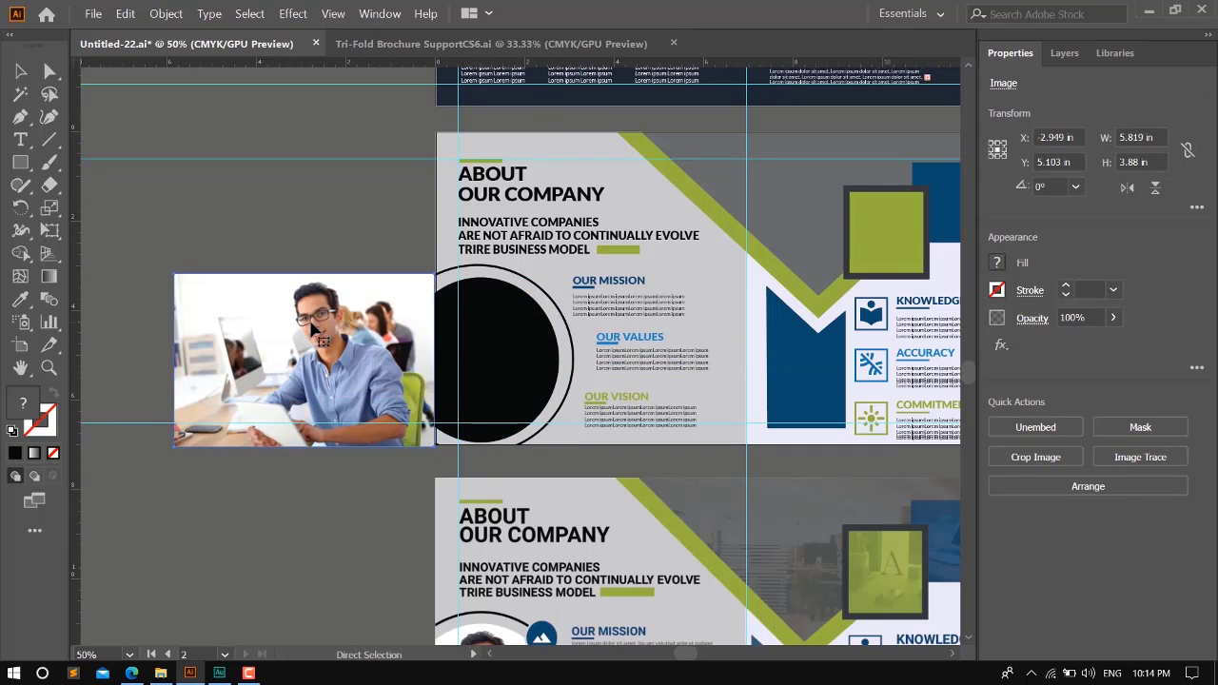
- Send the man's portrait behind the copied black circle and clip the portrait to that shape
key("ctrl+shift+bracketleft")
key("v")
left_click(371, 369, "shift")
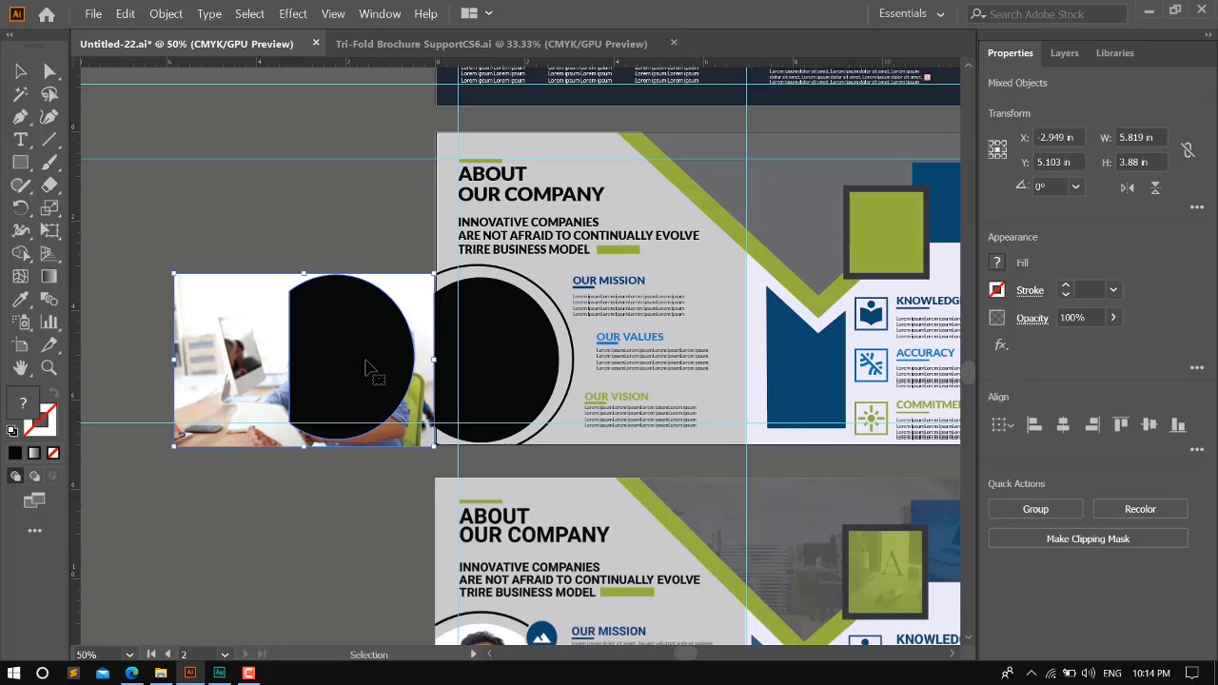
key("ctrl+7")
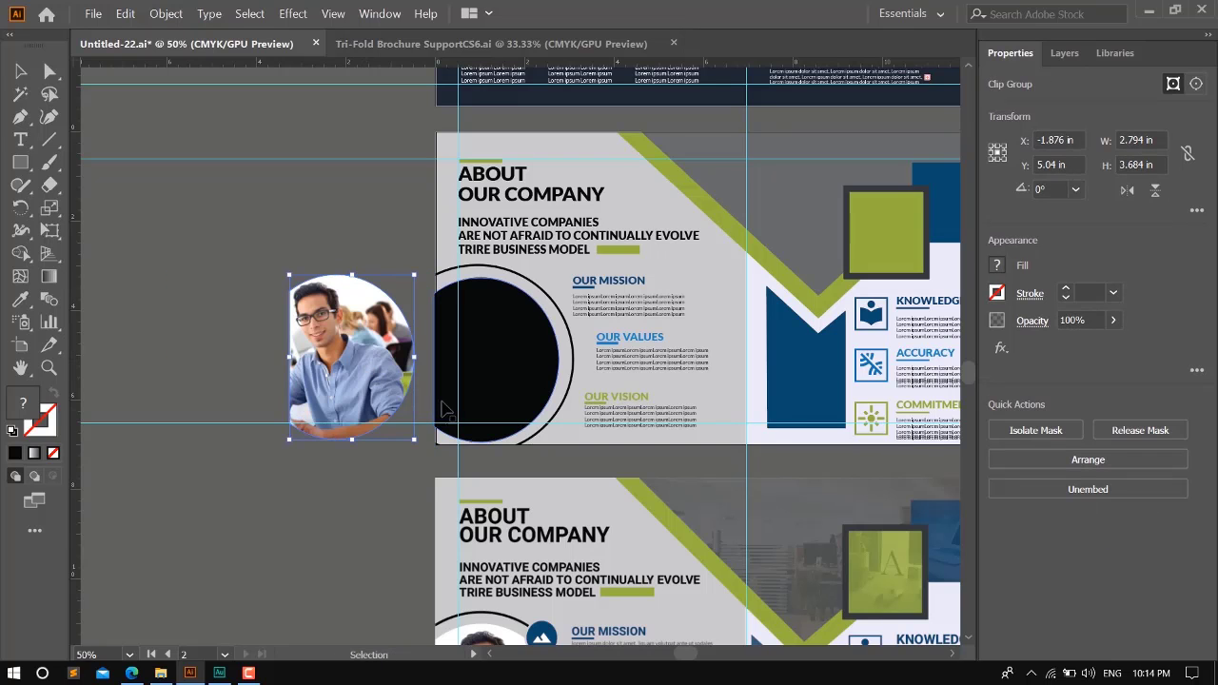
- Isolate the circular clip group, shift the man's portrait to match the reference design's framing, and exit isolation
scroll(347, 314, "down", 3)
double_click(354, 180)
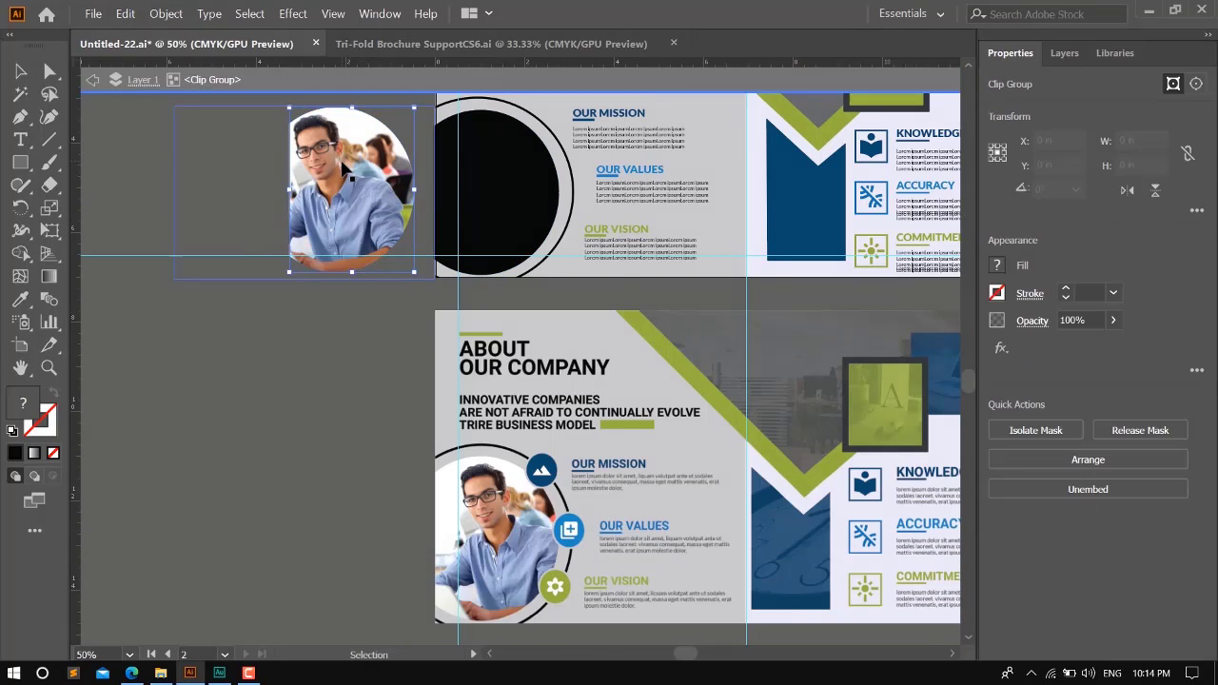
mouse_move(367, 177)
left_mouse_down()
mouse_move(385, 176)
mouse_move(362, 181)
left_mouse_up()
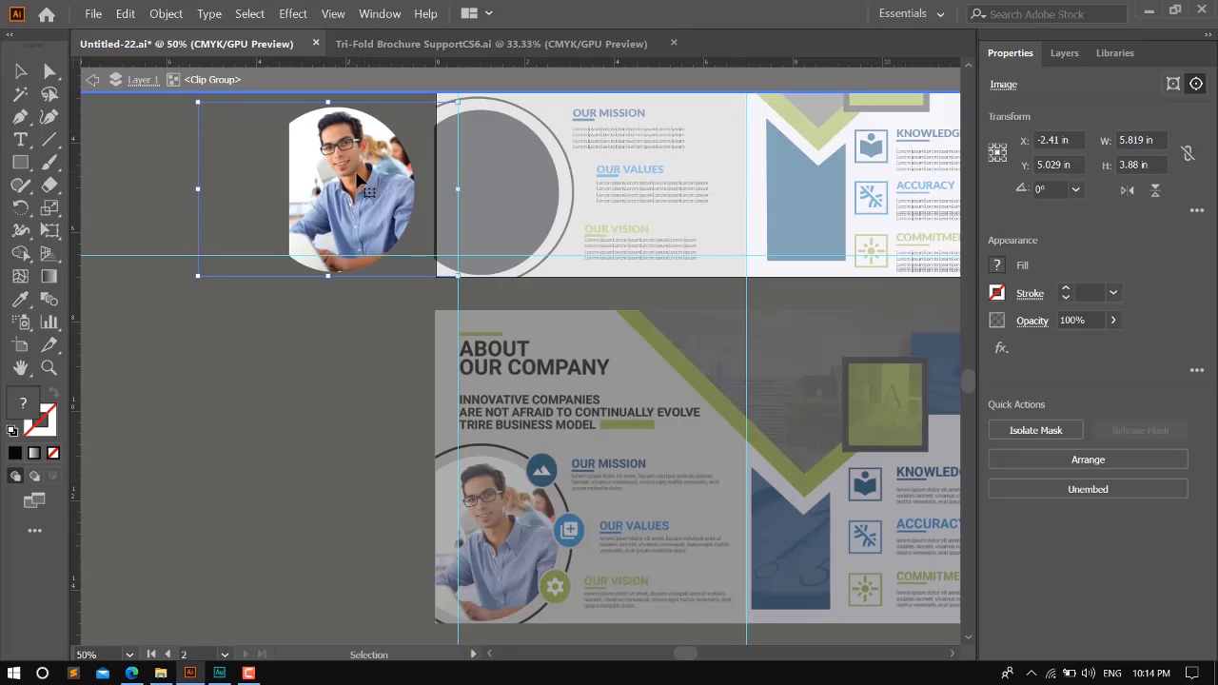
double_click(145, 189)
- Align the clipped portrait horizontally and vertically with the black circle in the About Our Company panel, then deselect both
left_click(352, 190)
left_click(510, 179, "shift")
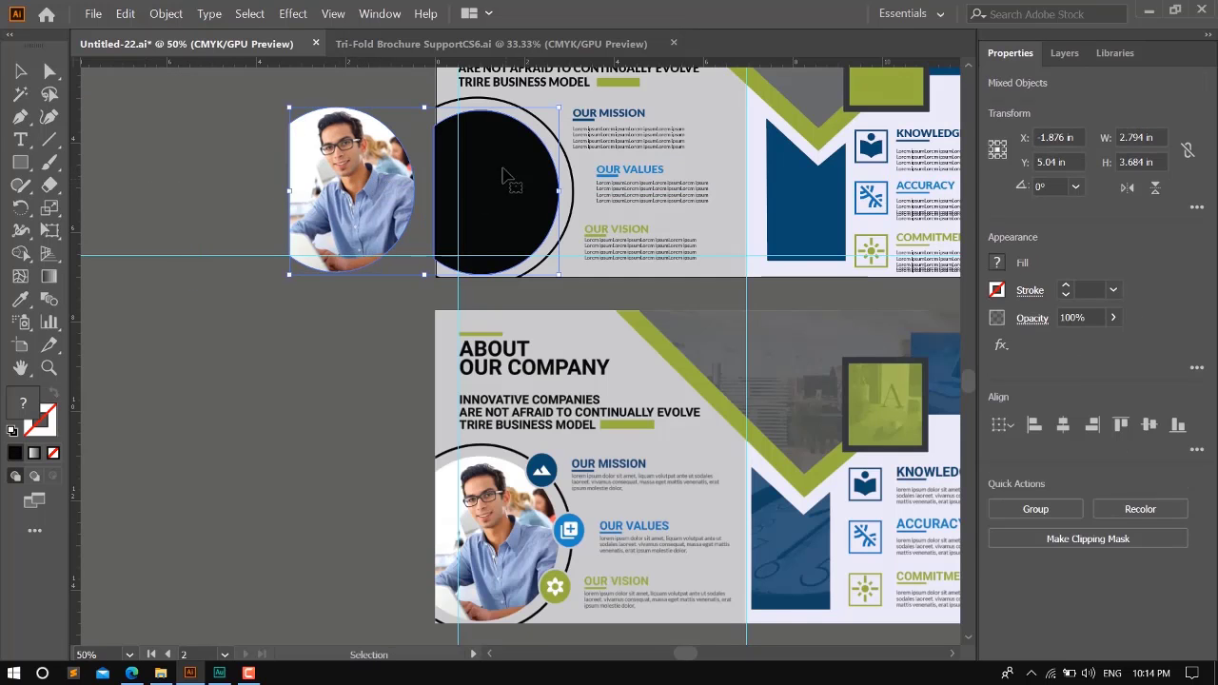
left_click(1034, 425)
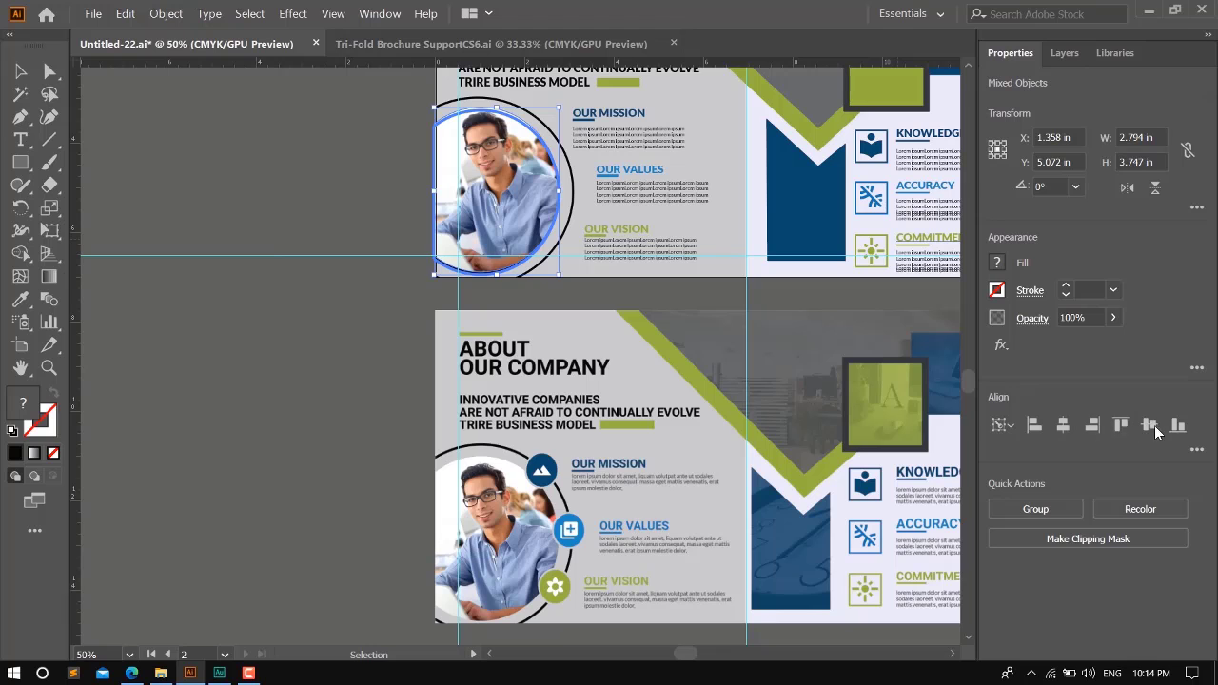
left_click(1119, 424)
left_click(278, 203)
- Compare the brochure's inner page with the reference design below it and check which photo areas are still empty
scroll(280, 257, "down", 1)
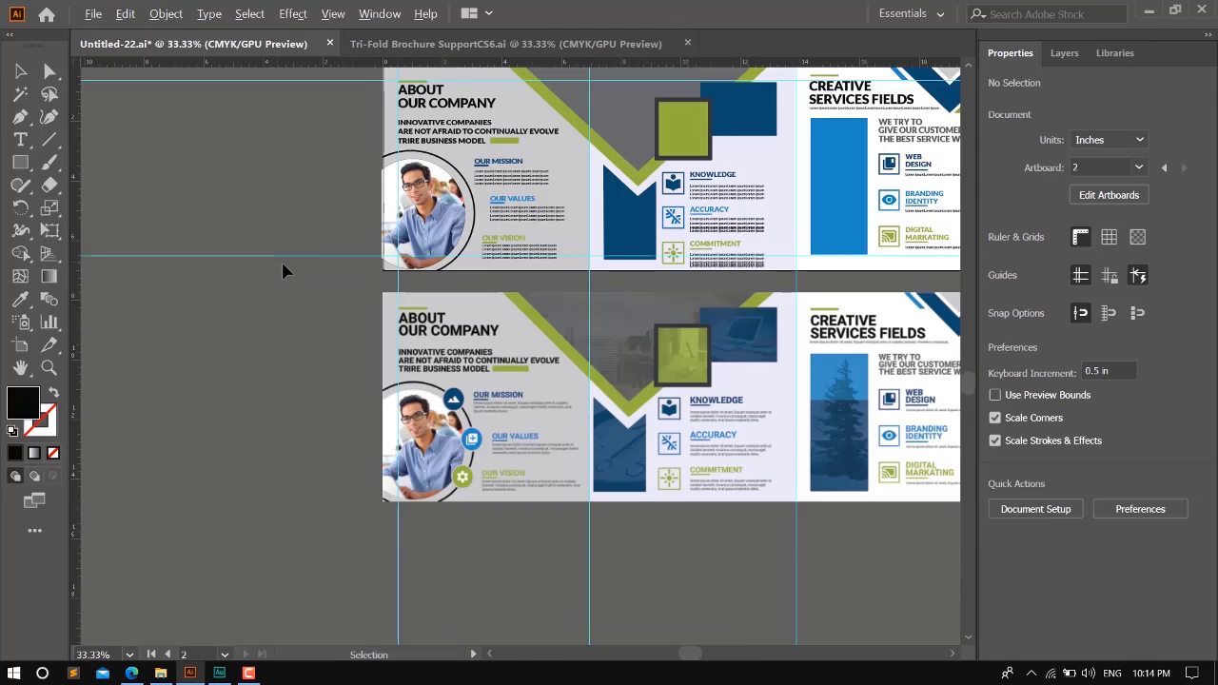
scroll(427, 269, "up", 1)
scroll(427, 276, "up", 1)
left_click_drag(720, 360, 513, 438)
scroll(535, 431, "down", 1)
left_click_drag(832, 361, 703, 354)
left_click(831, 342)
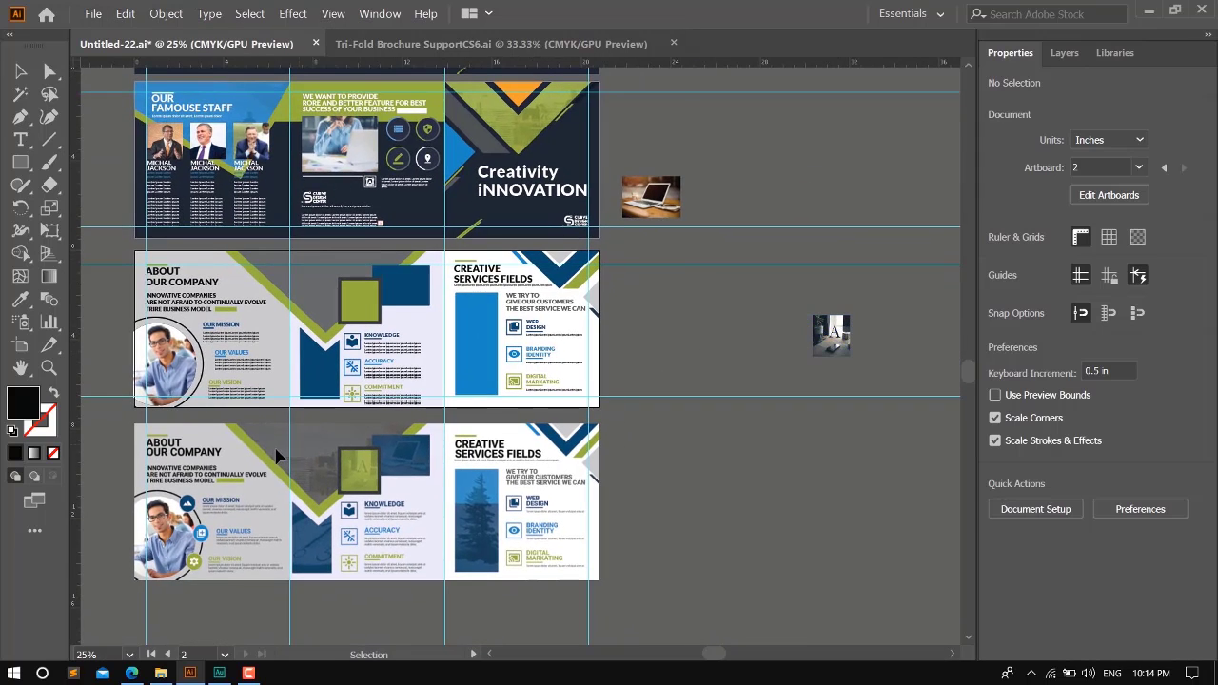
scroll(245, 456, "up", 2)
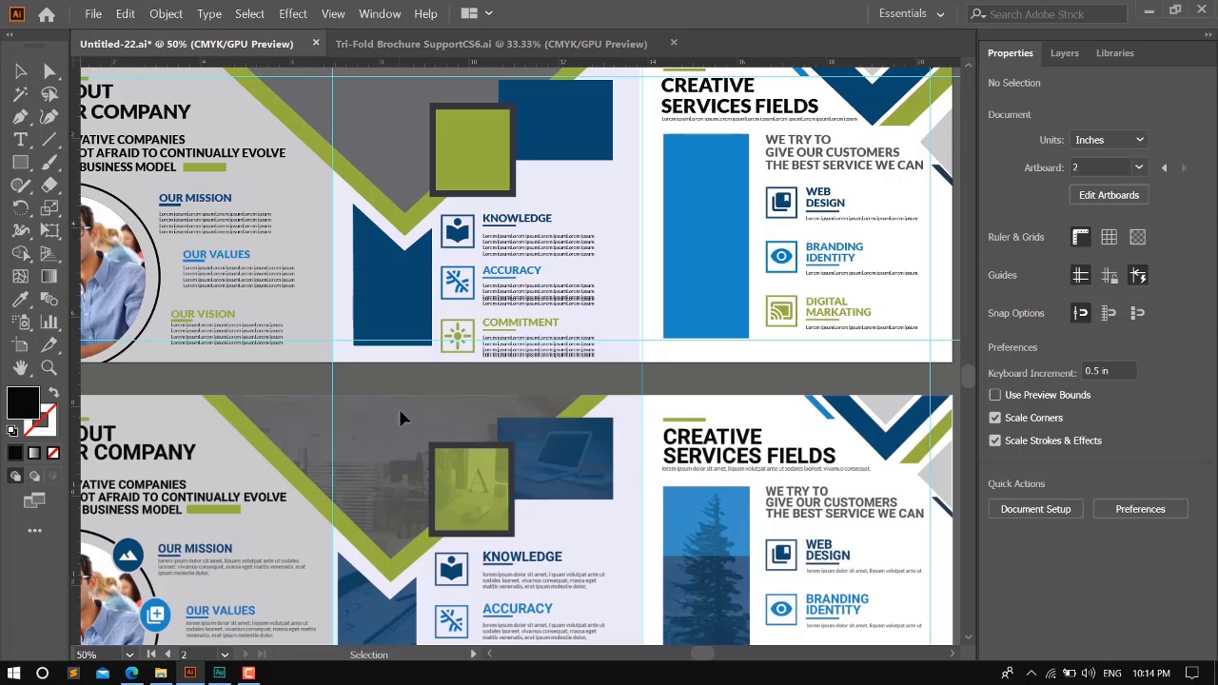
scroll(405, 419, "down", 1)
scroll(400, 381, "up", 4)
left_click(390, 343)
scroll(410, 410, "up", 2)
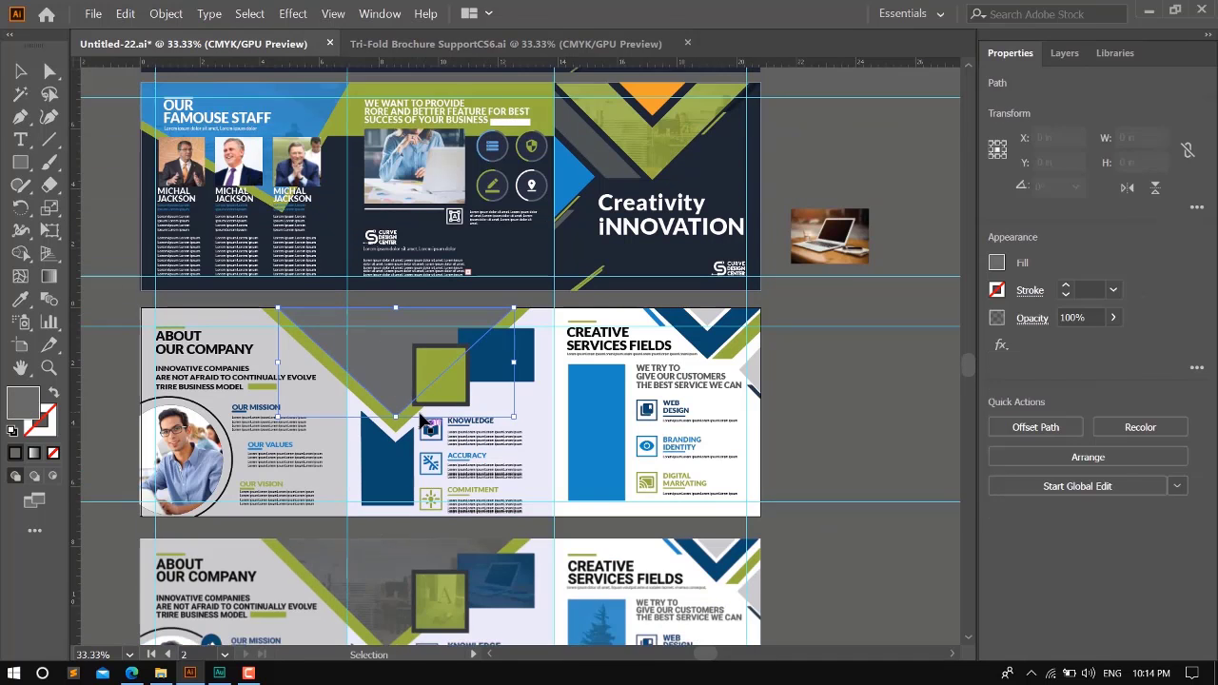
scroll(415, 428, "down", 1)
scroll(571, 314, "up", 3)
left_click(802, 287)
- Shift the front cover's green overlay aside, isolate the clip group beneath it, copy its office photo, and exit isolation
double_click(602, 276)
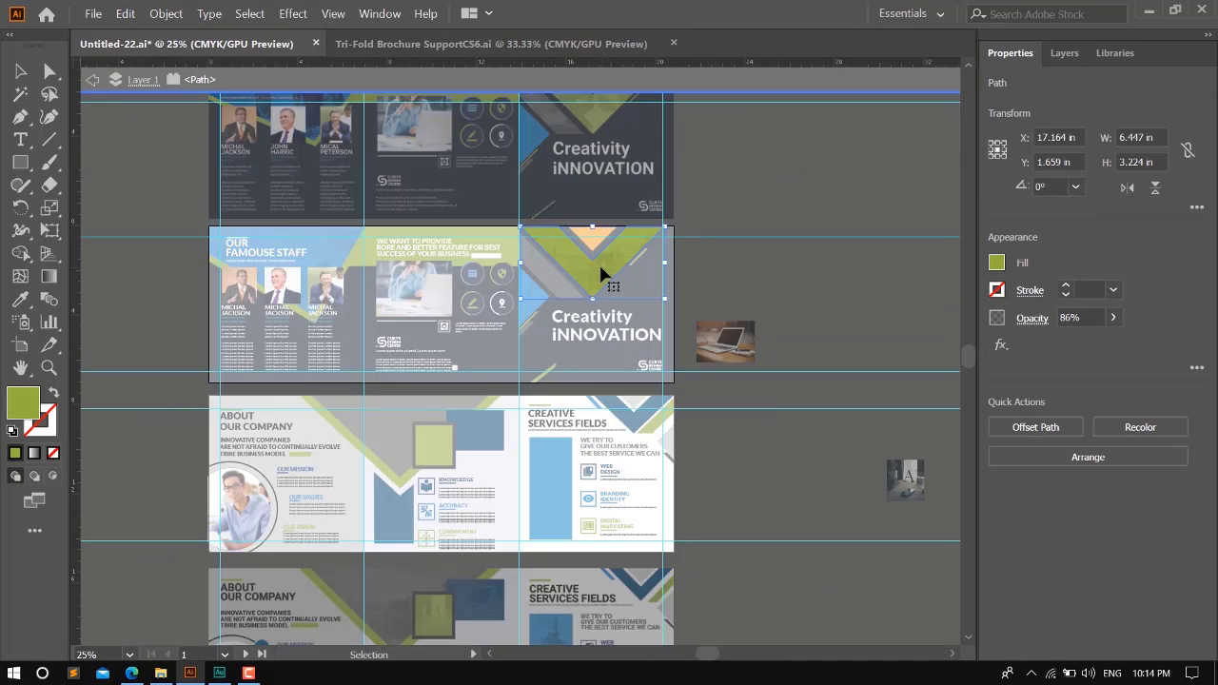
double_click(753, 275)
left_click_drag(617, 273, 685, 273)
double_click(578, 268)
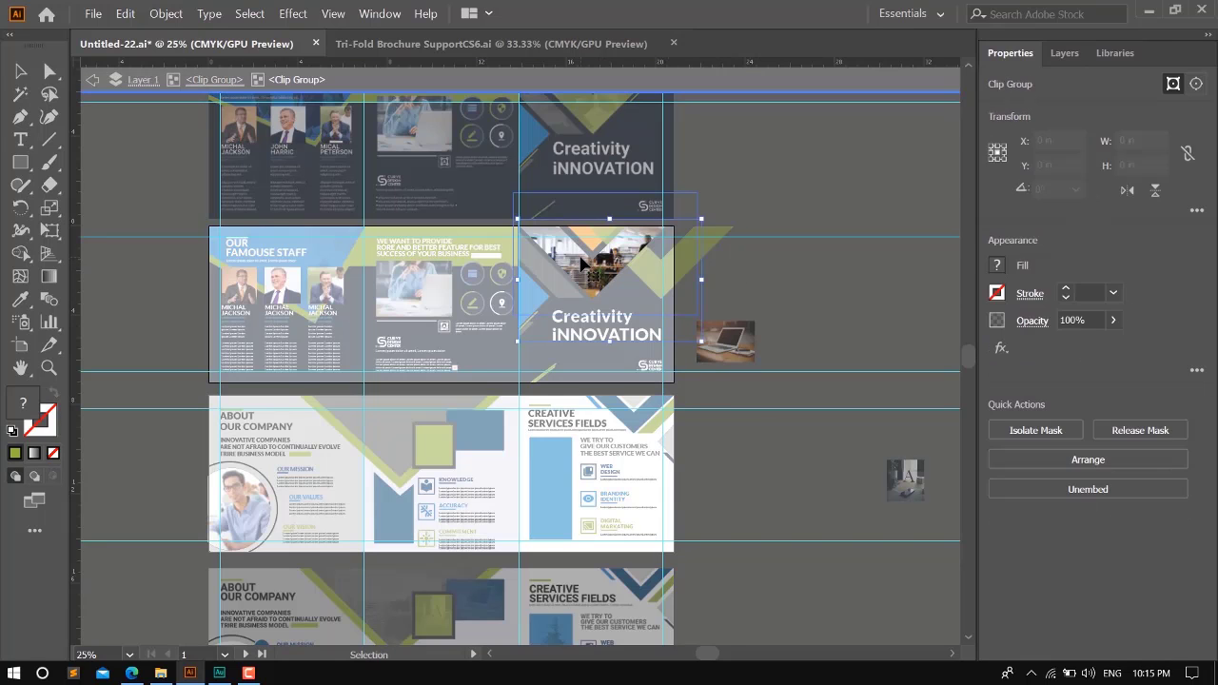
double_click(578, 268)
left_click(578, 268)
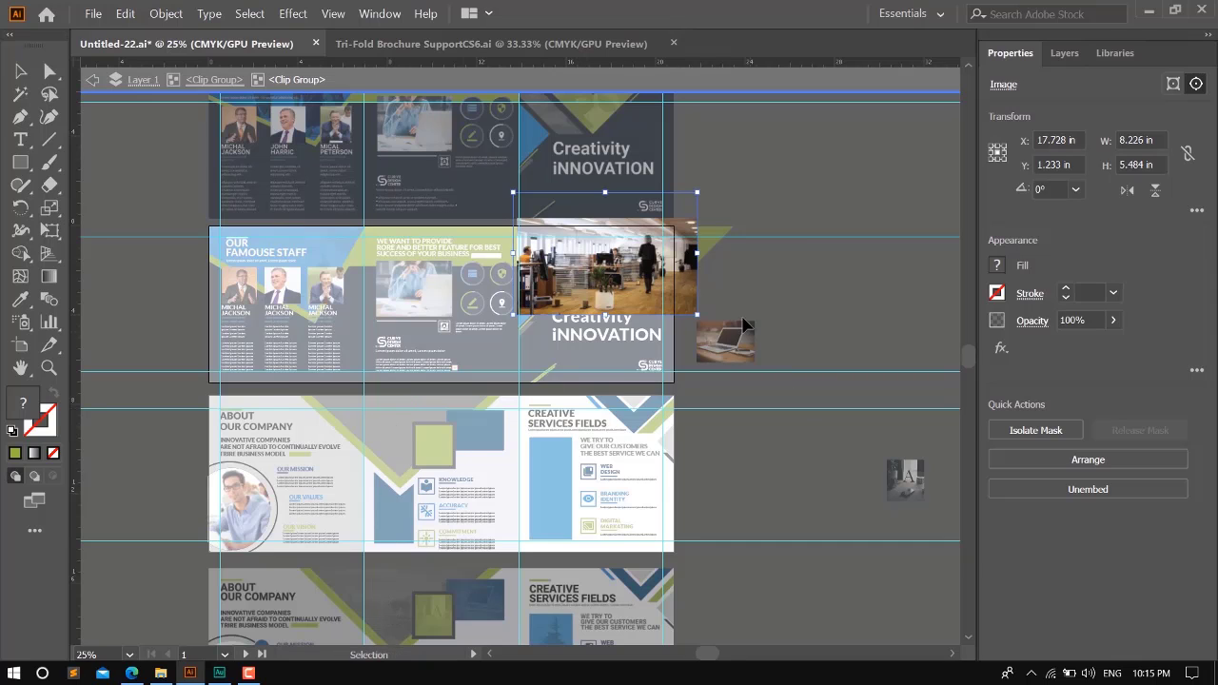
double_click(828, 291)
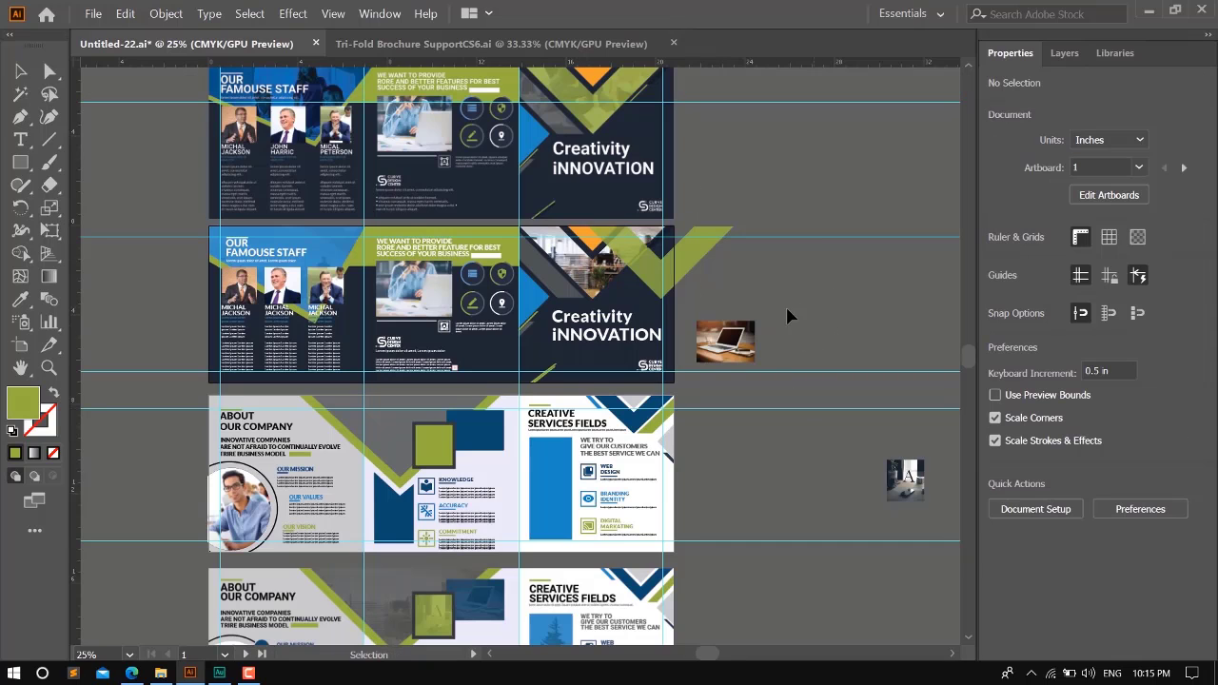
- Align the shifted green overlay with the left edge of the front cover's clipped office photo and deselect both
left_click(683, 259)
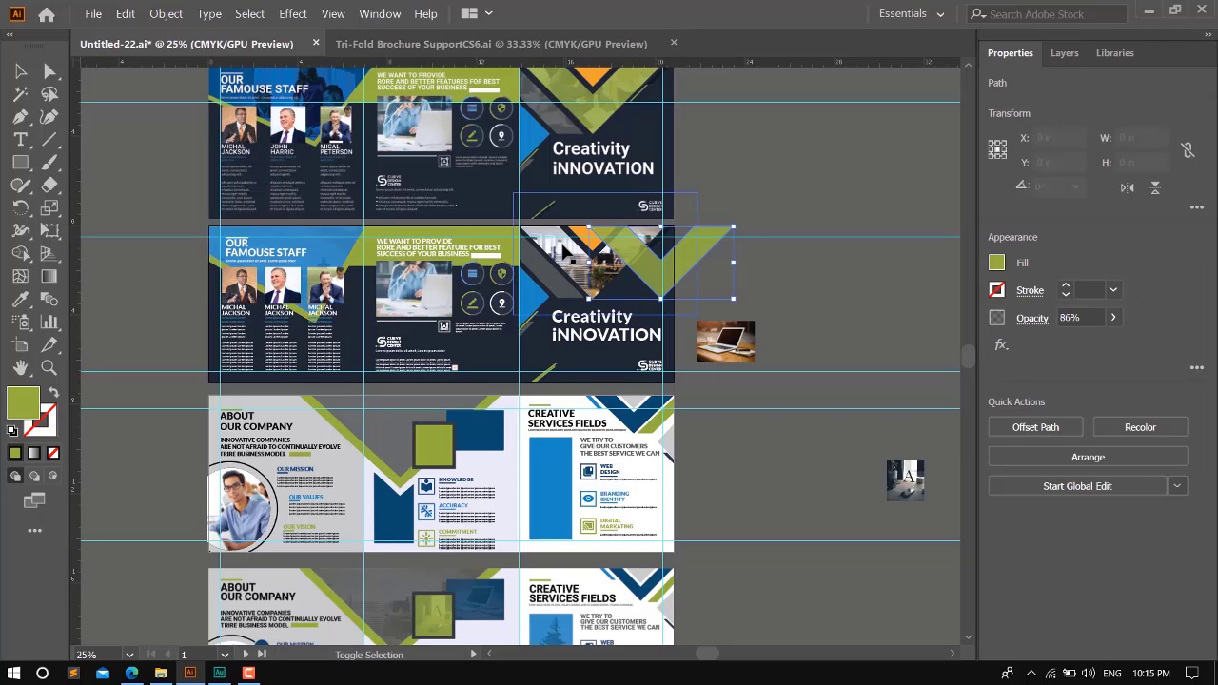
left_click(576, 264, "shift")
left_click(1035, 429)
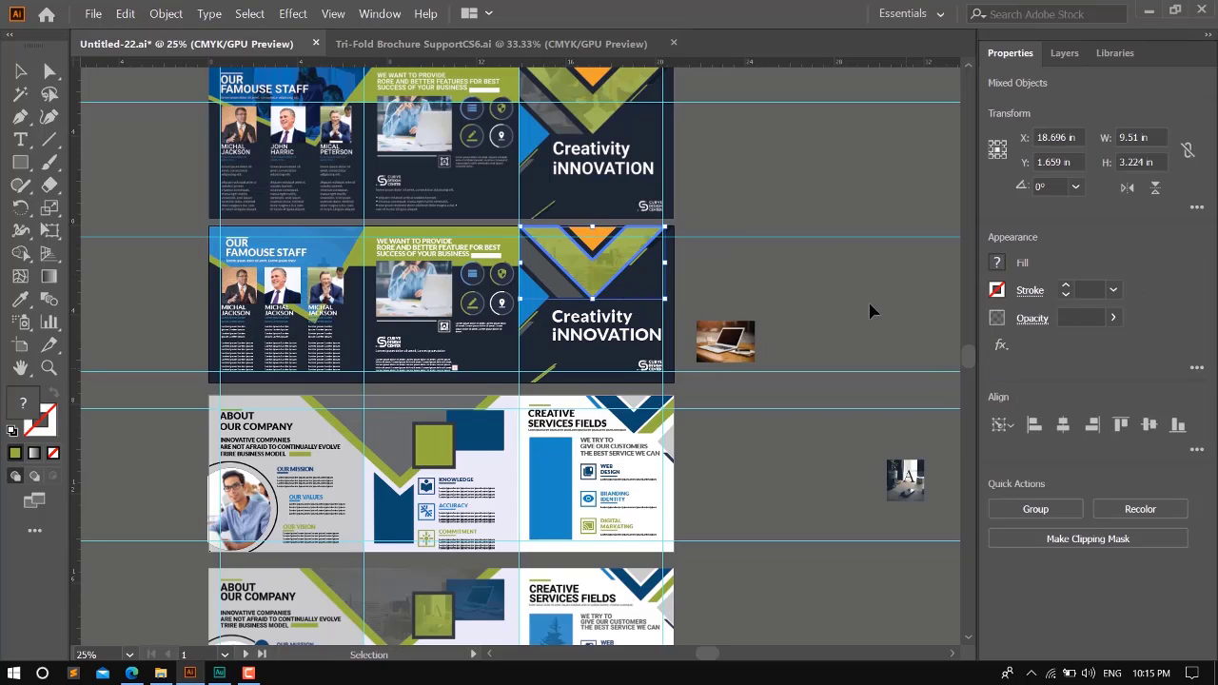
left_click(757, 333)
- Paste the office photo onto the inner page and position it over the gray triangle, also copying that triangle
scroll(756, 342, "down", 2)
key("ctrl+v")
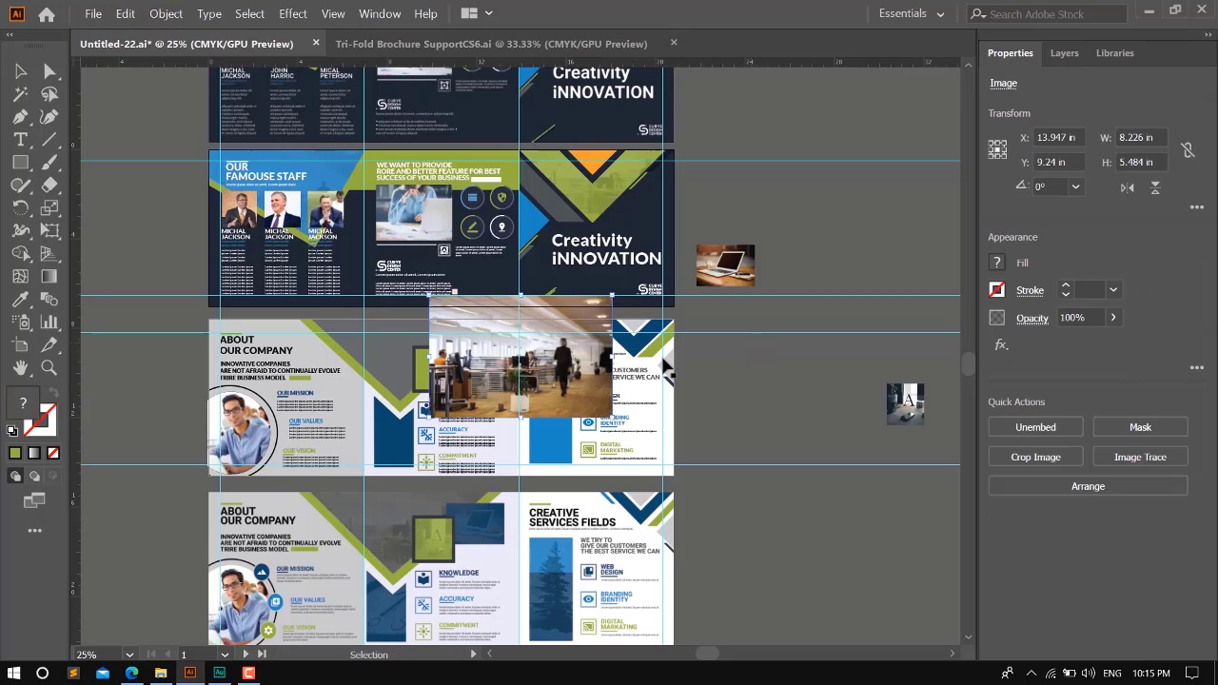
left_click_drag(547, 328, 516, 369)
scroll(368, 357, "up", 2)
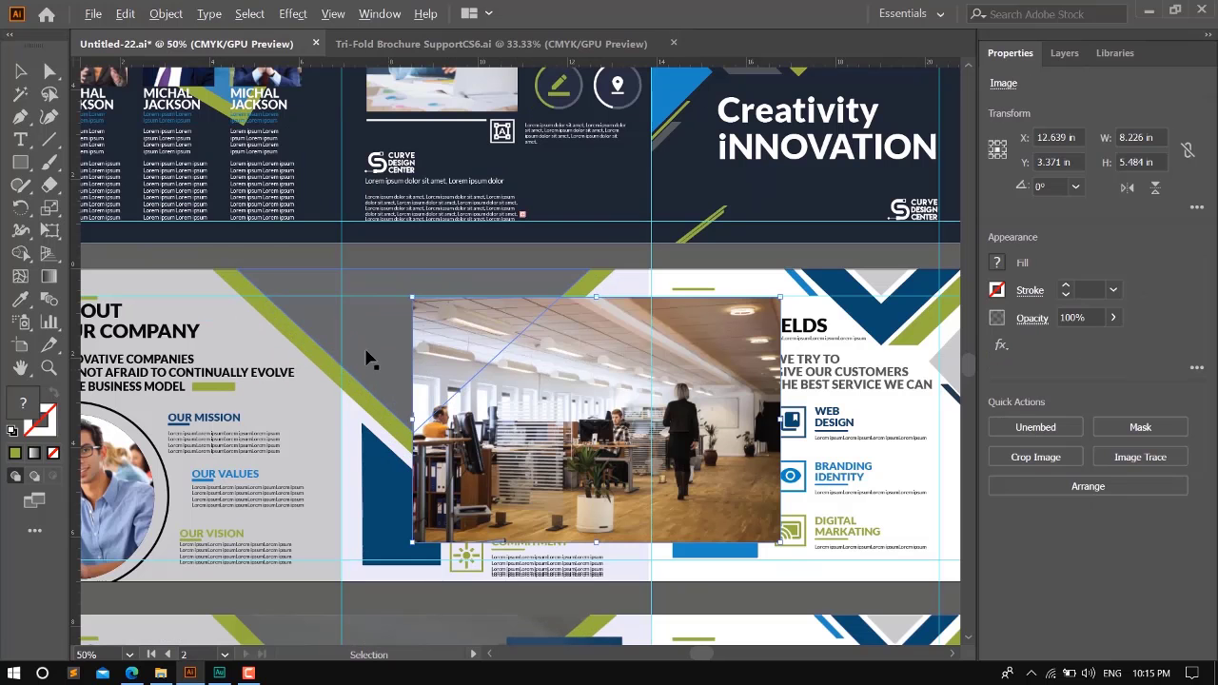
left_click(324, 322)
key("a")
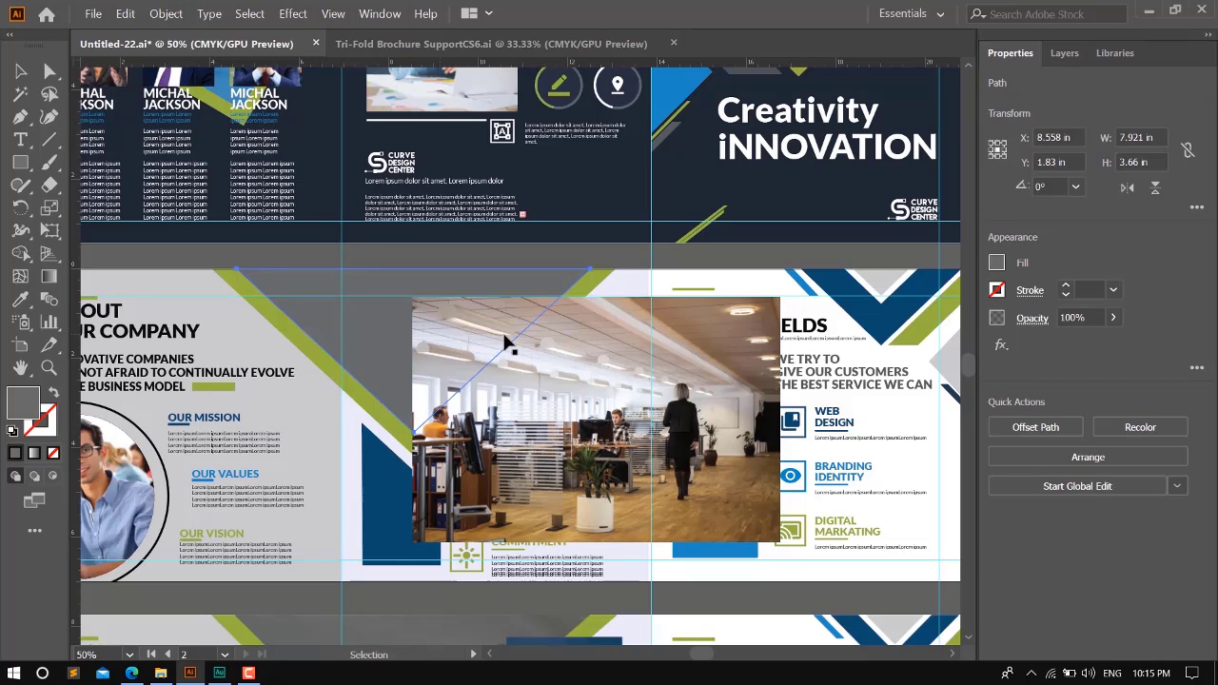
left_click_drag(596, 386, 420, 333)
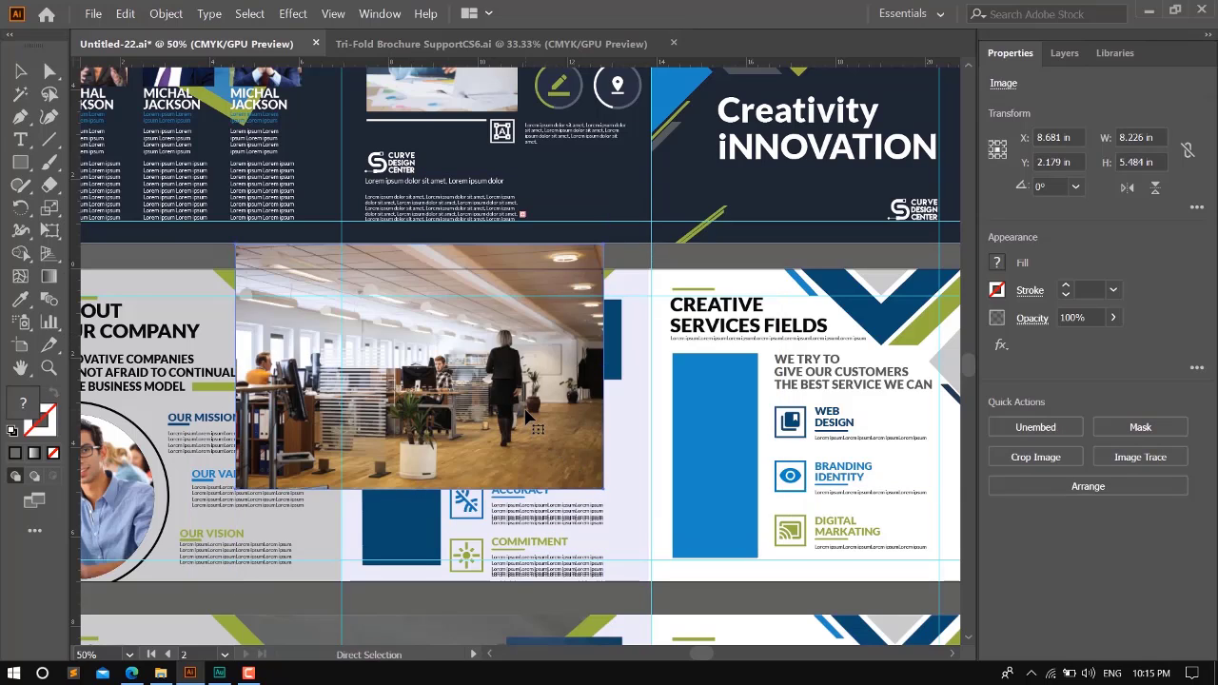
- Send the office photo to the back and clip it to the inner page's gray triangle
key("ctrl+shift+bracketleft")
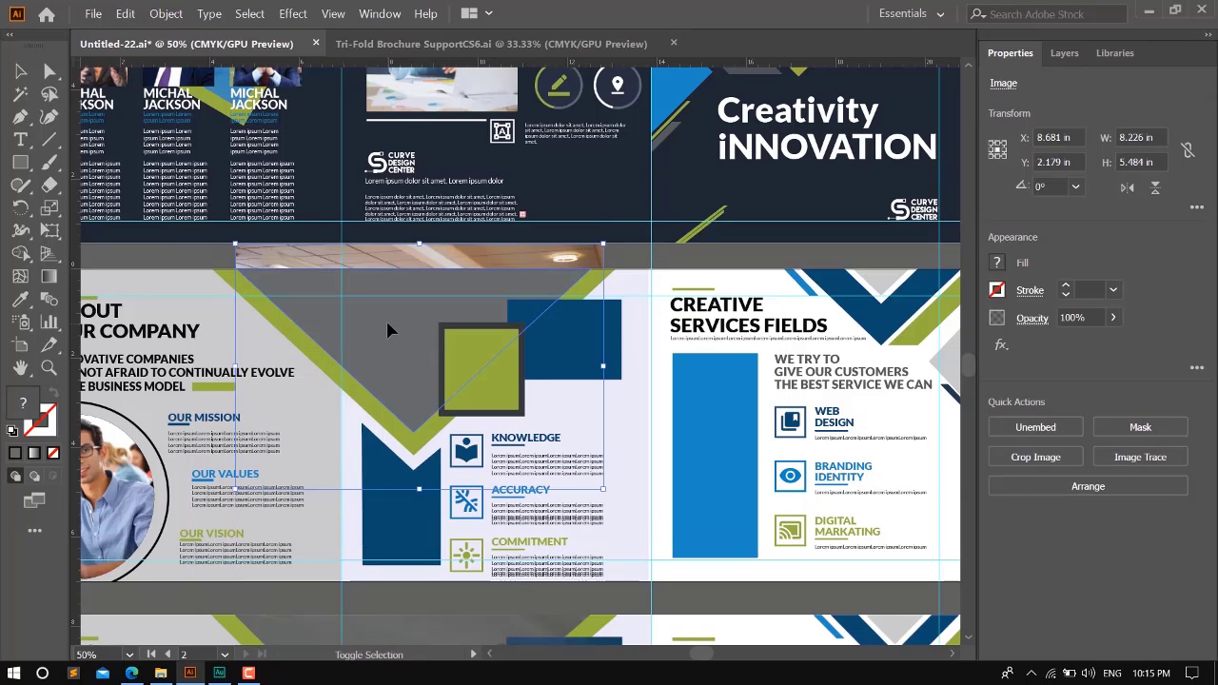
left_click(387, 329, "shift")
key("ctrl+7")
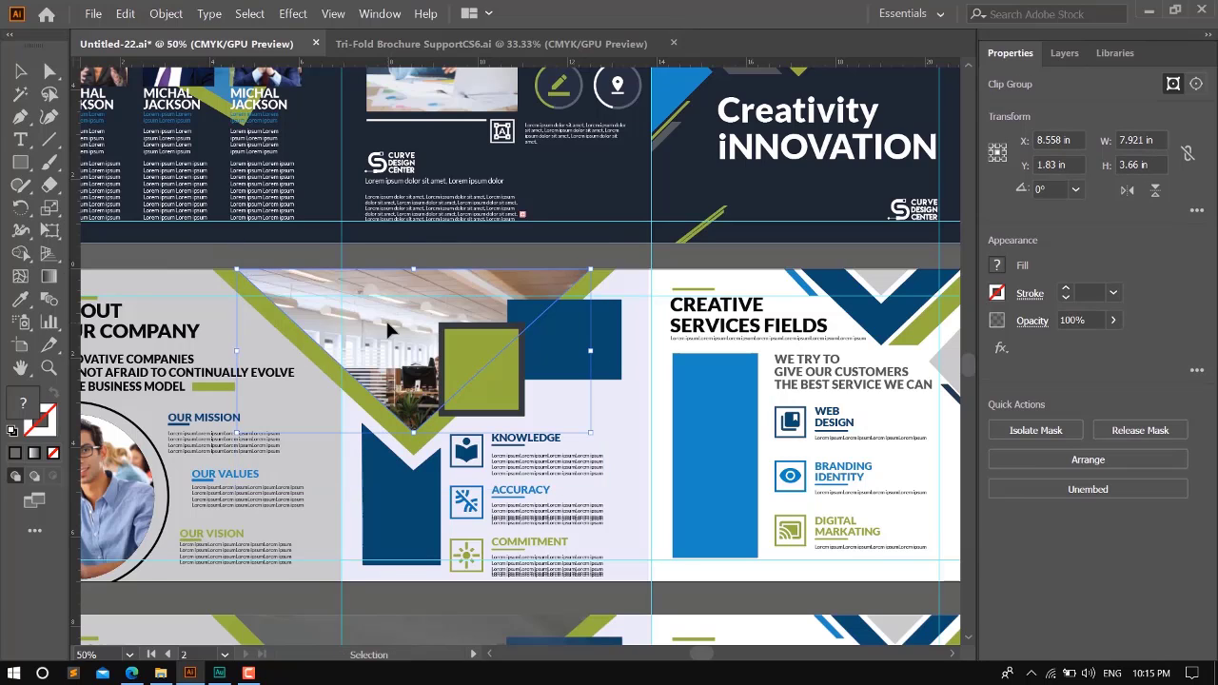
- Paste the copied gray triangle in place over the clipped office photo and set its opacity to 81%
key("a")
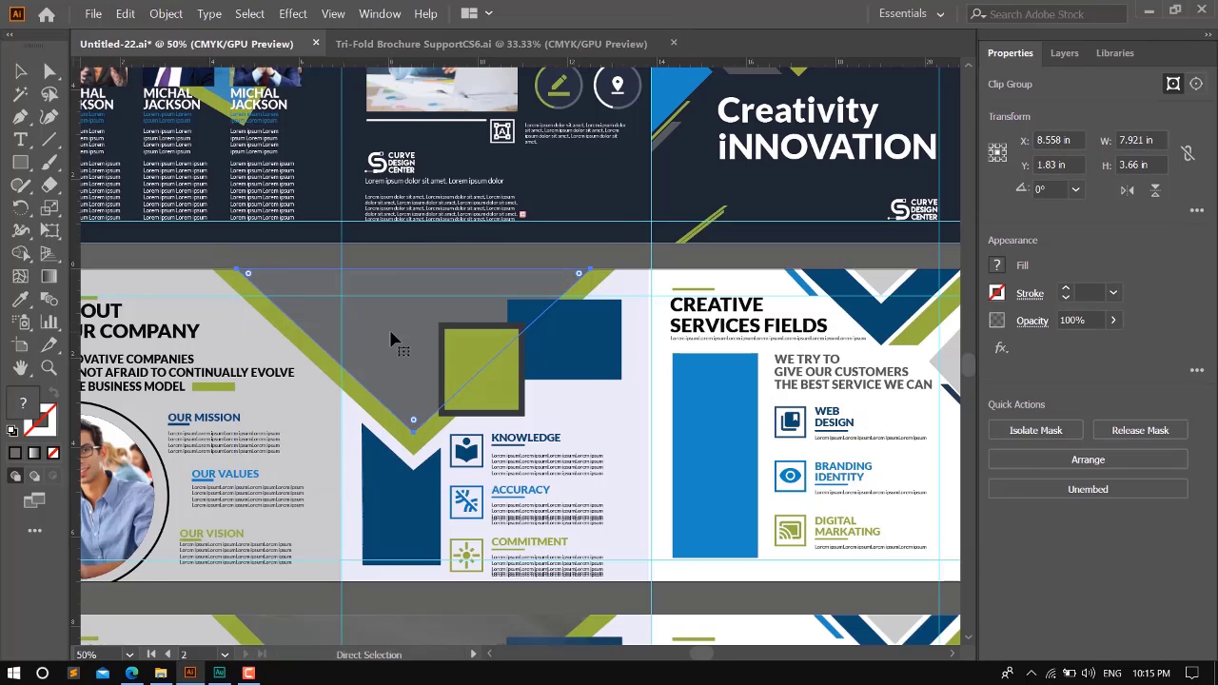
key("v")
left_click(444, 258)
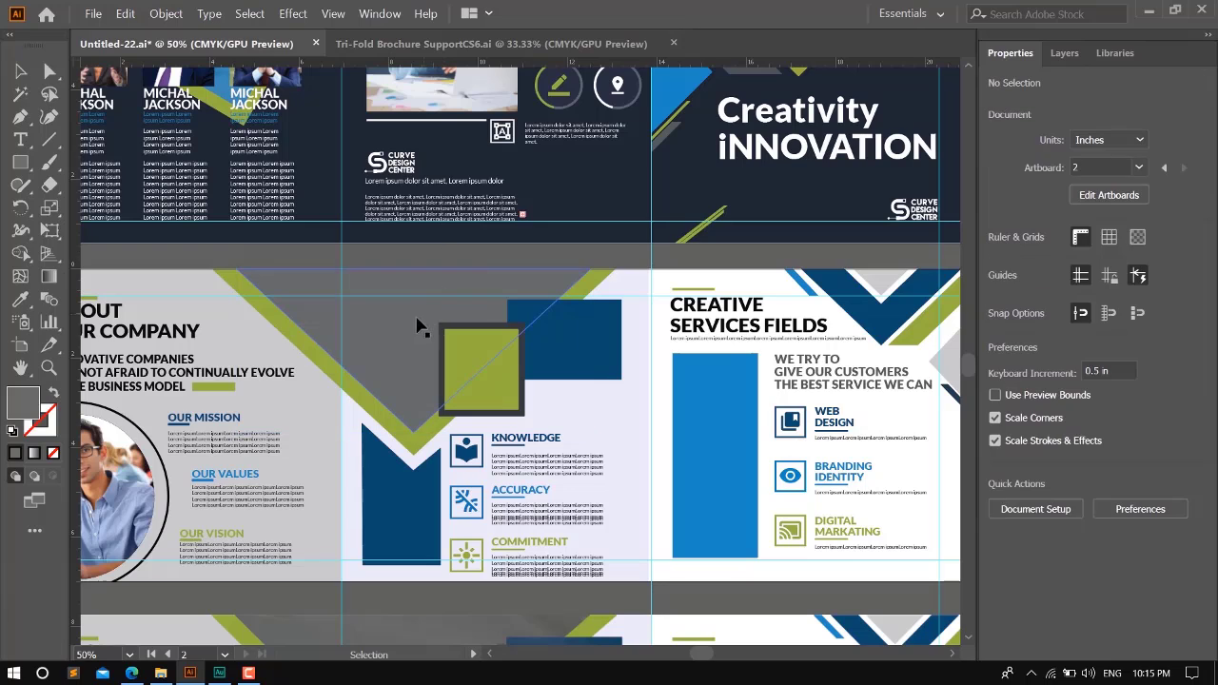
left_click(397, 330)
left_click(1114, 317)
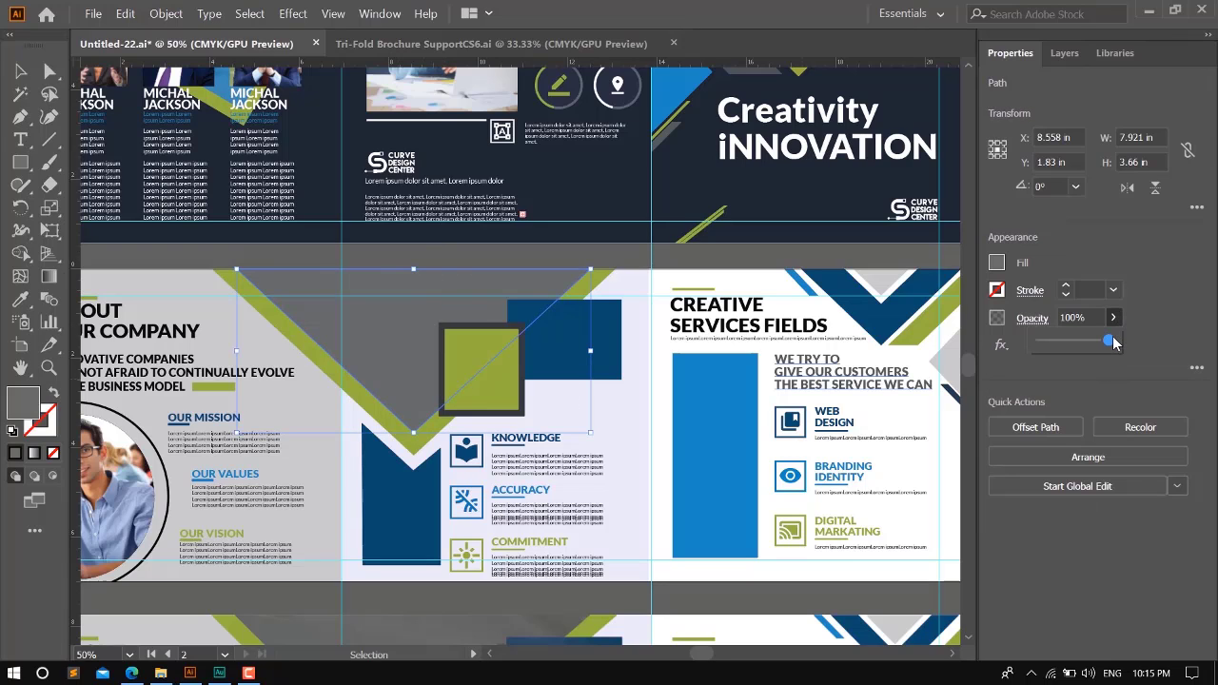
left_click_drag(1106, 338, 1104, 339)
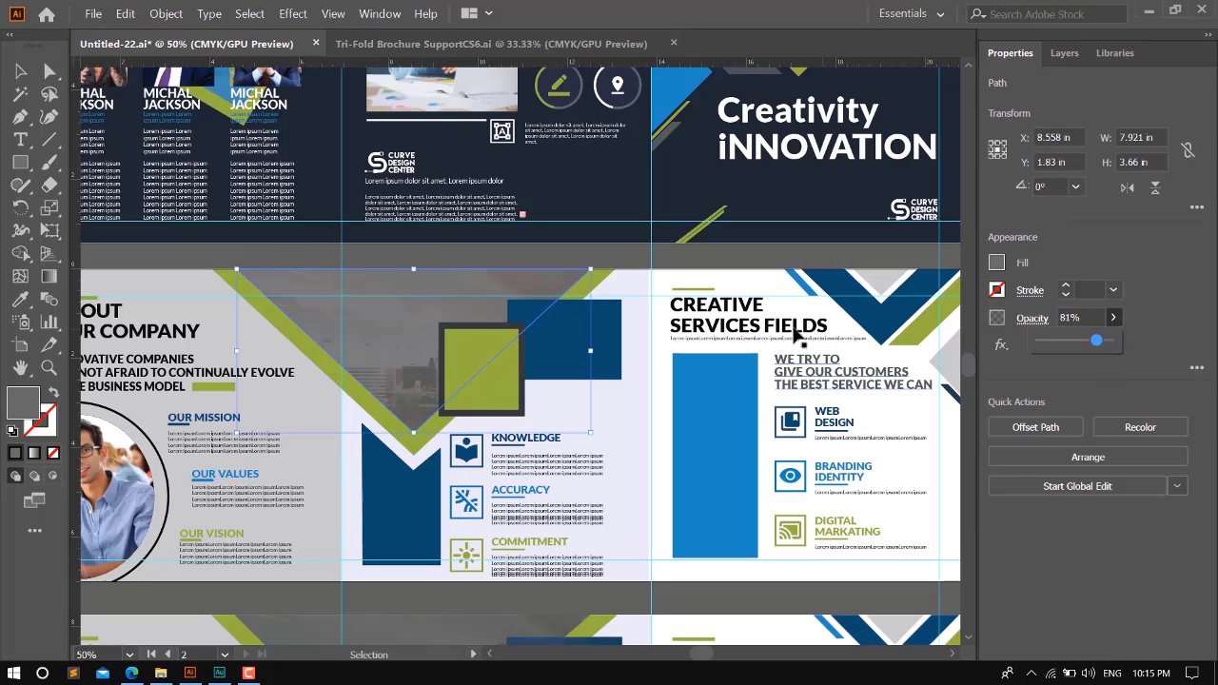
- Compare the gray overlay with the reference design and set its opacity to 88%, then deselect it
key("ctrl+minus")
key("ctrl+minus")
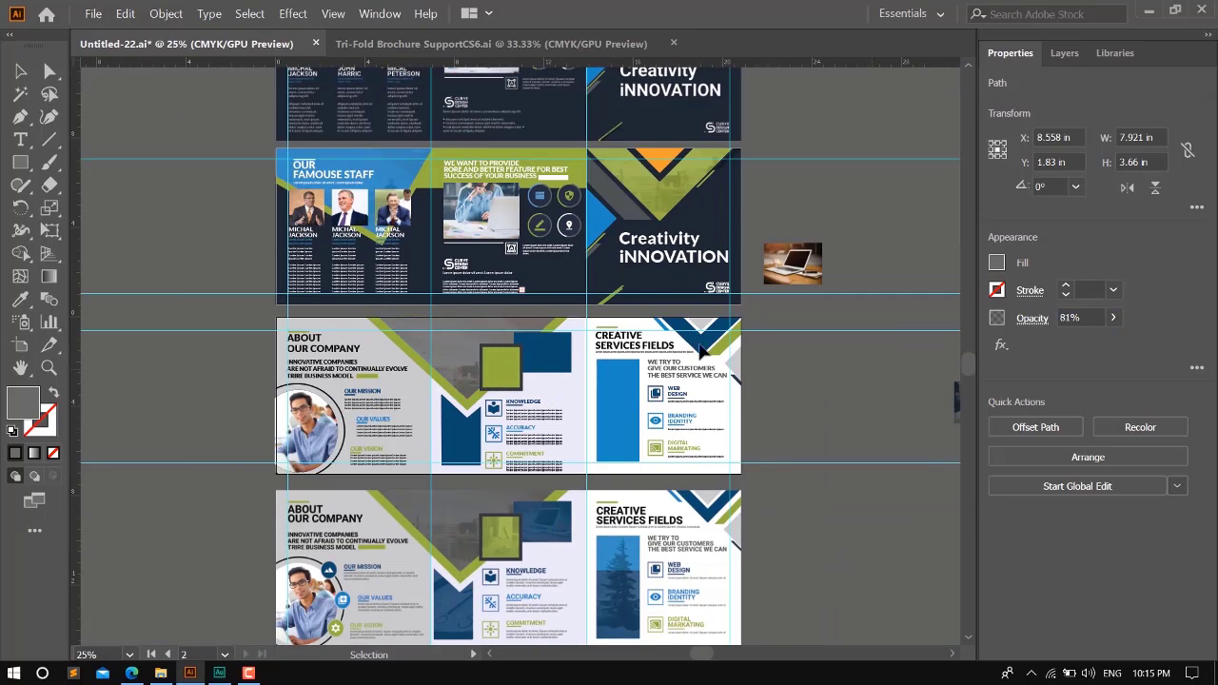
scroll(697, 350, "down", 1)
scroll(474, 321, "up", 2)
left_click(463, 319)
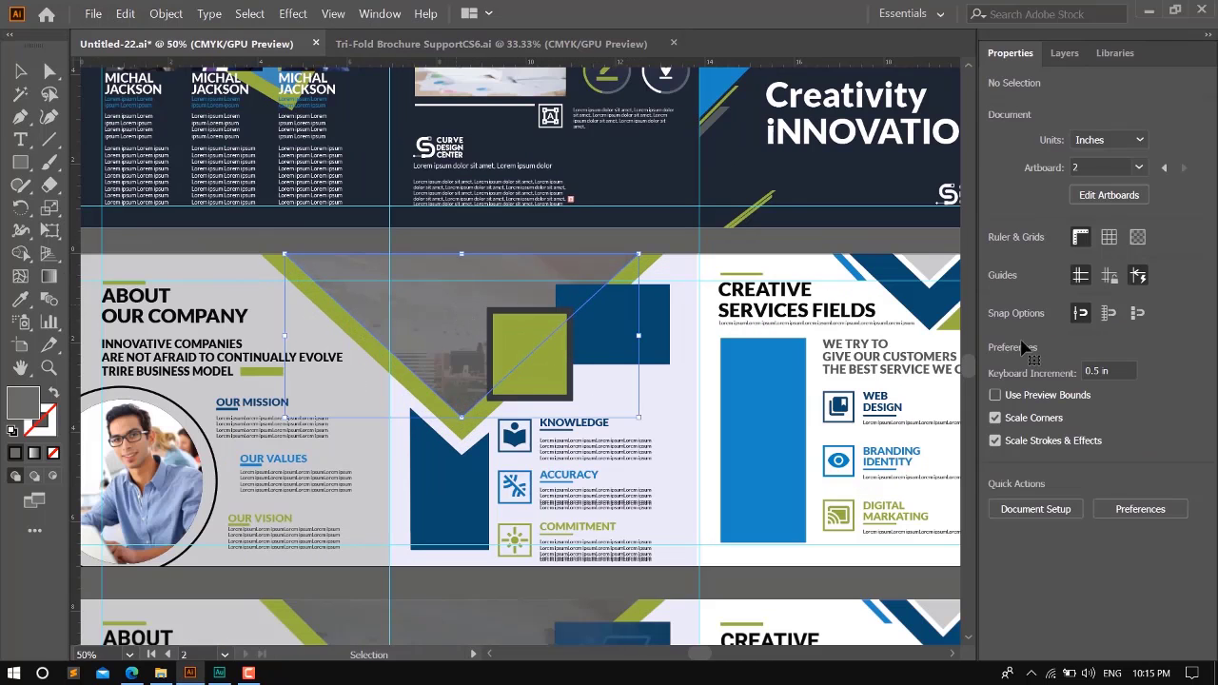
left_click(1111, 322)
left_click_drag(1096, 343, 1100, 347)
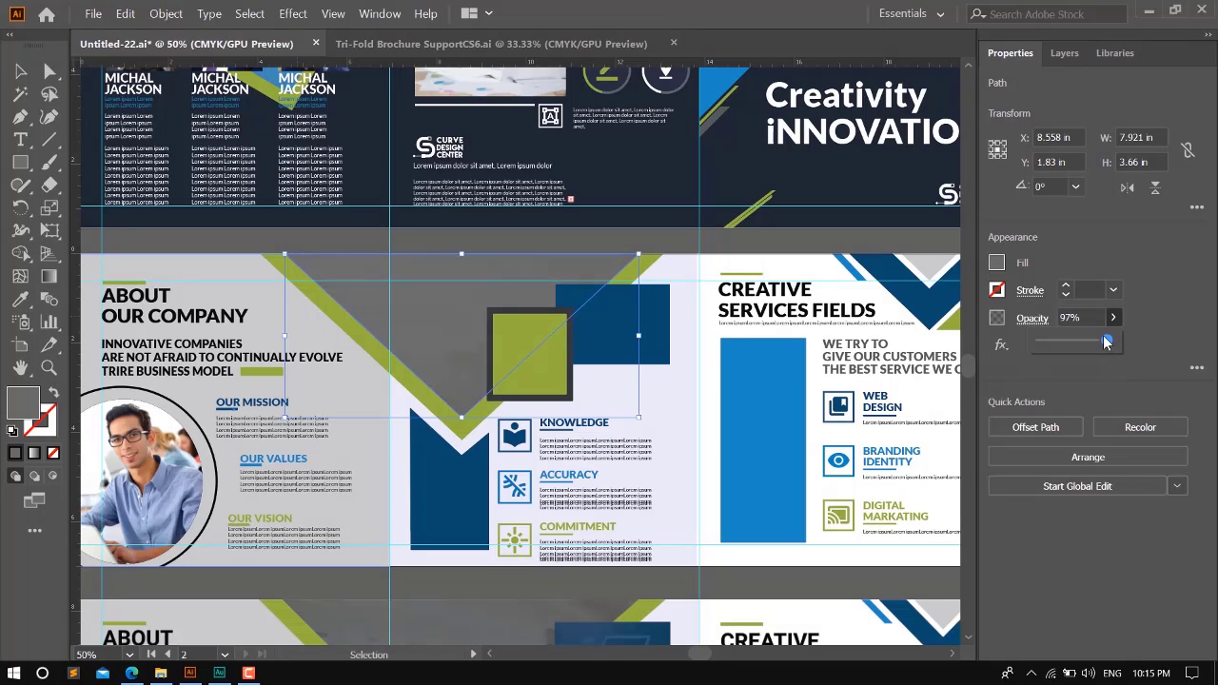
left_click_drag(1104, 346, 1101, 345)
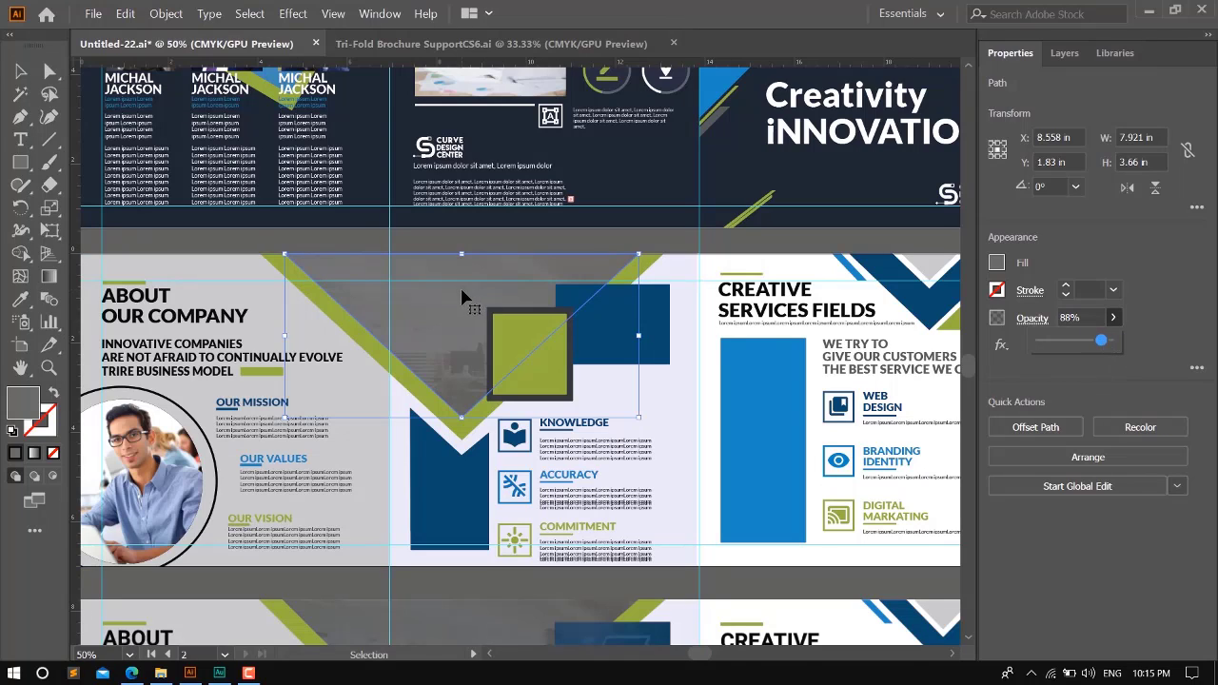
scroll(431, 340, "down", 2)
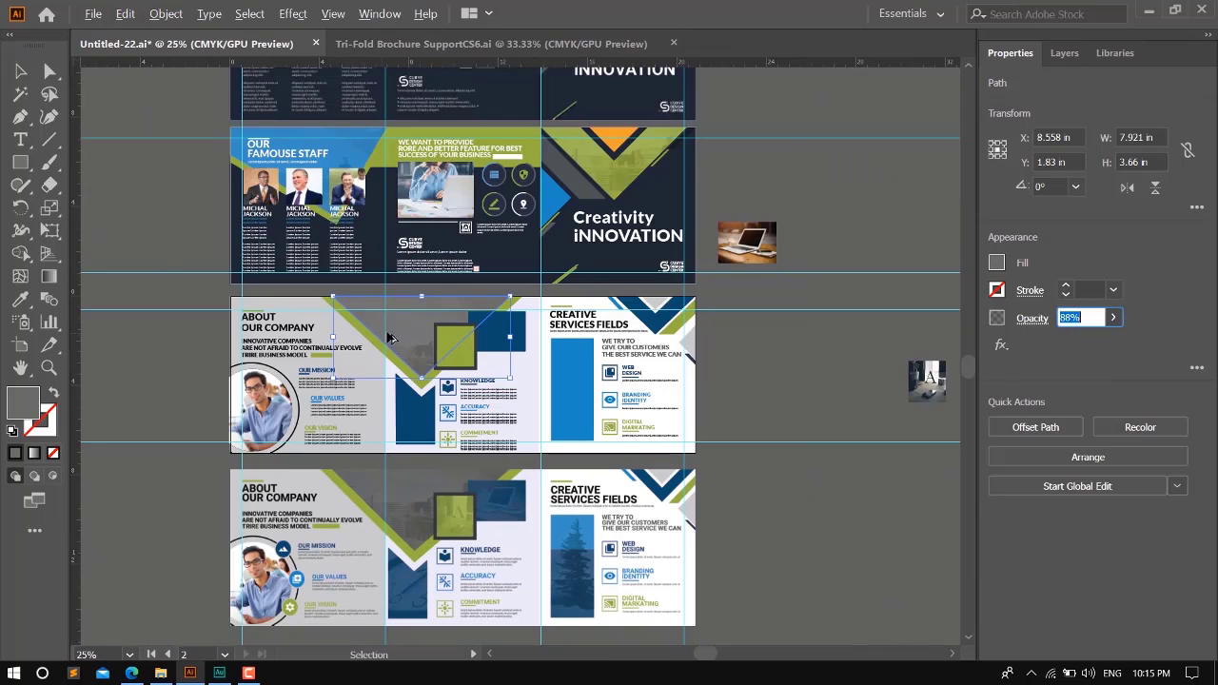
left_click(830, 368)
- Check the reference design's remaining photo areas and move the letter A photo closer to the inner page's outer edge
scroll(766, 403, "down", 4)
scroll(536, 490, "up", 2)
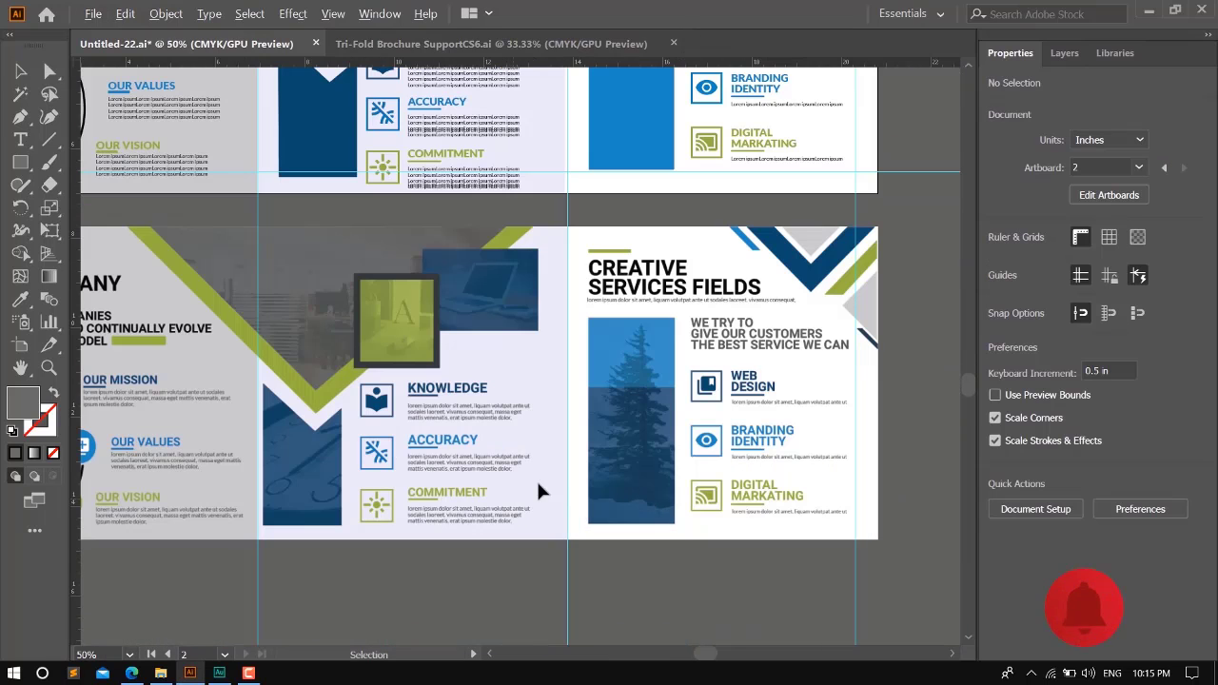
scroll(633, 442, "up", 3)
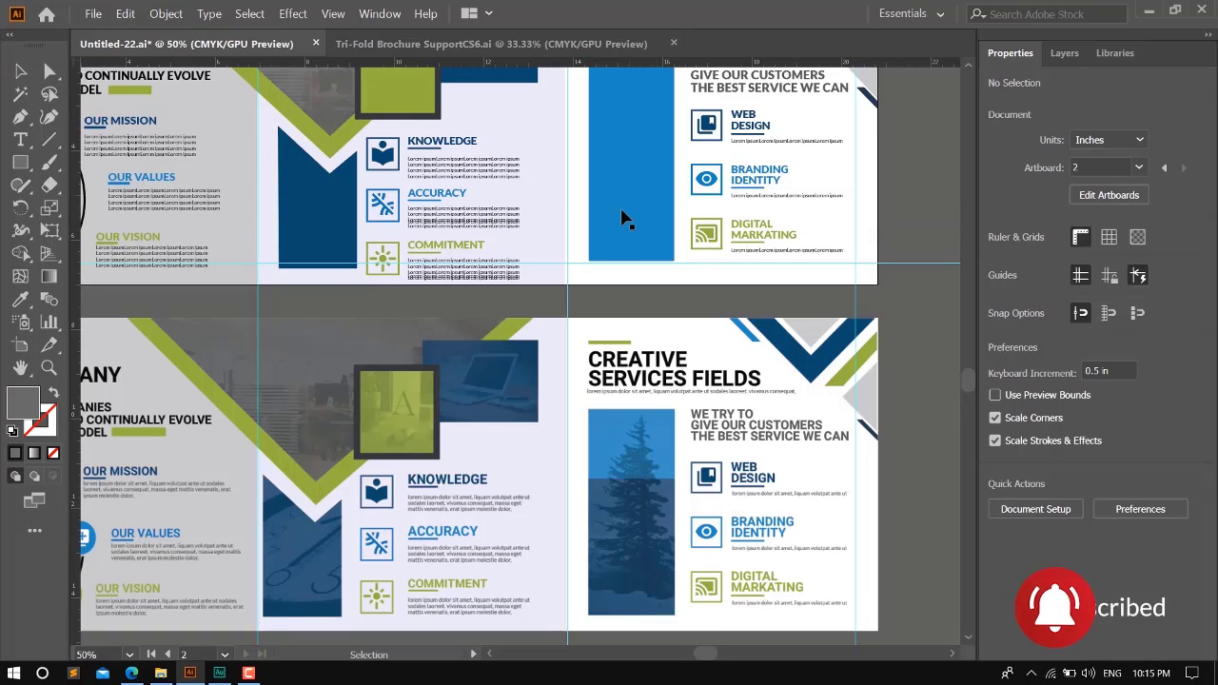
scroll(629, 338, "down", 1)
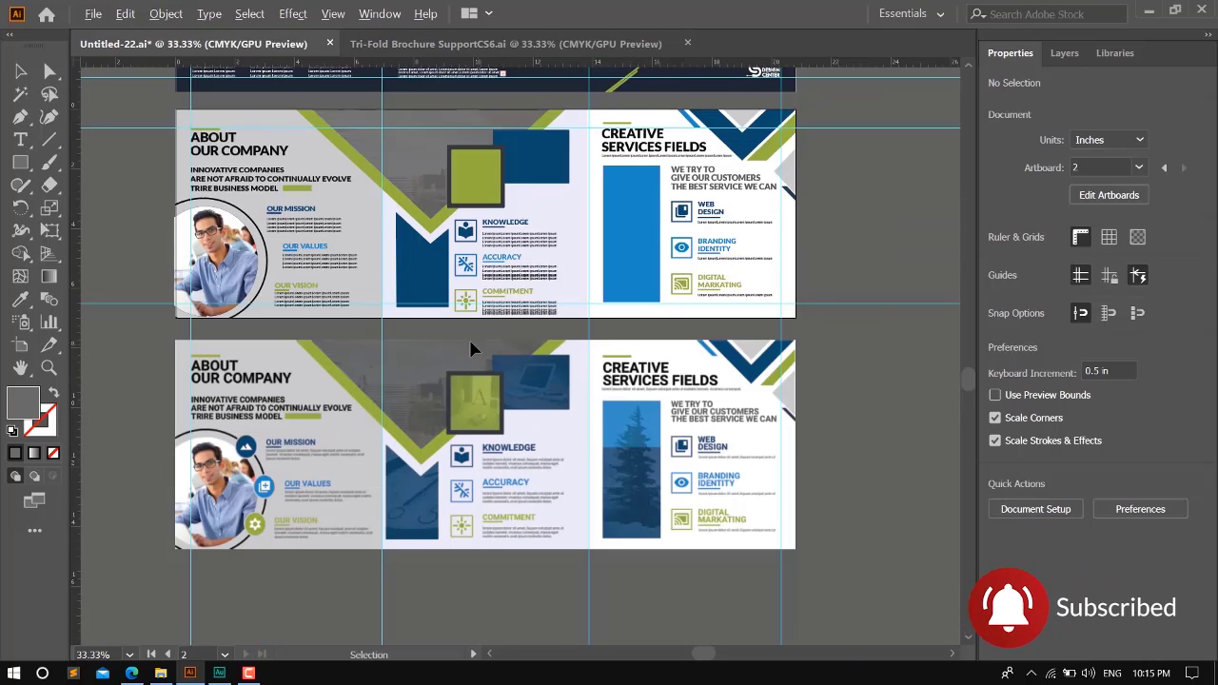
scroll(477, 352, "down", 1)
left_click_drag(876, 245, 696, 356)
scroll(697, 356, "up", 5)
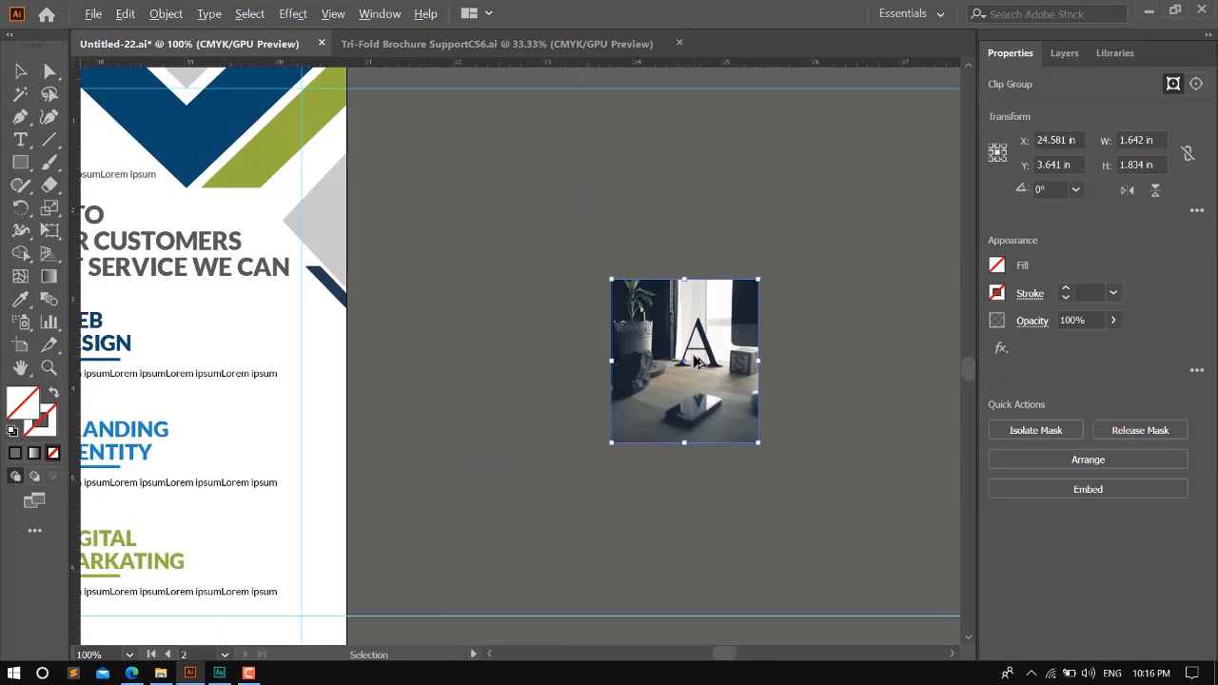
scroll(725, 400, "down", 5)
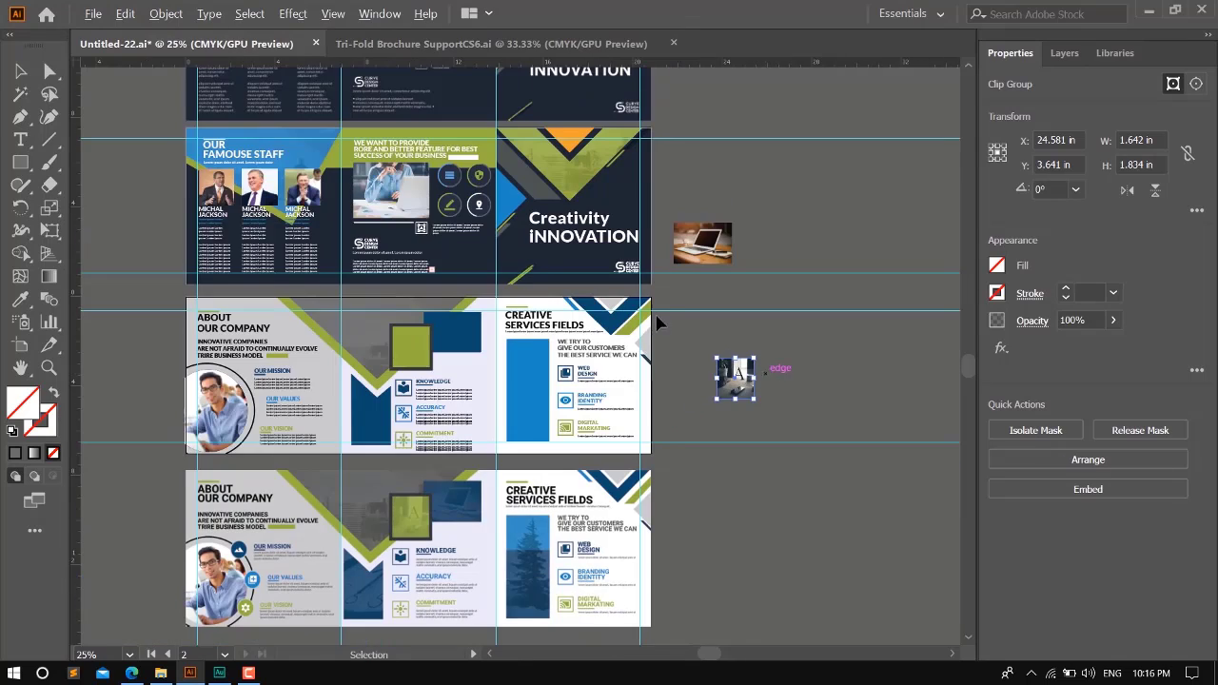
- Move the letter A photo beside the dark-framed green square on the inner page's middle panel
left_click_drag(627, 386, 740, 396)
scroll(492, 360, "up", 3)
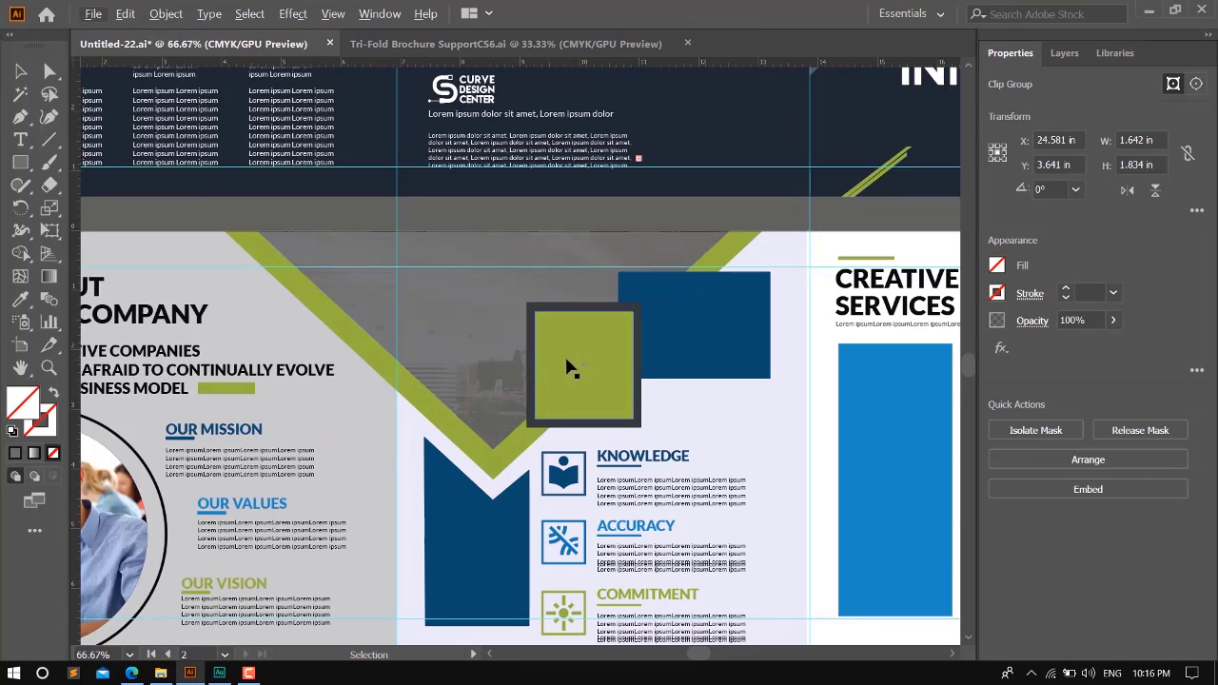
left_click(590, 355)
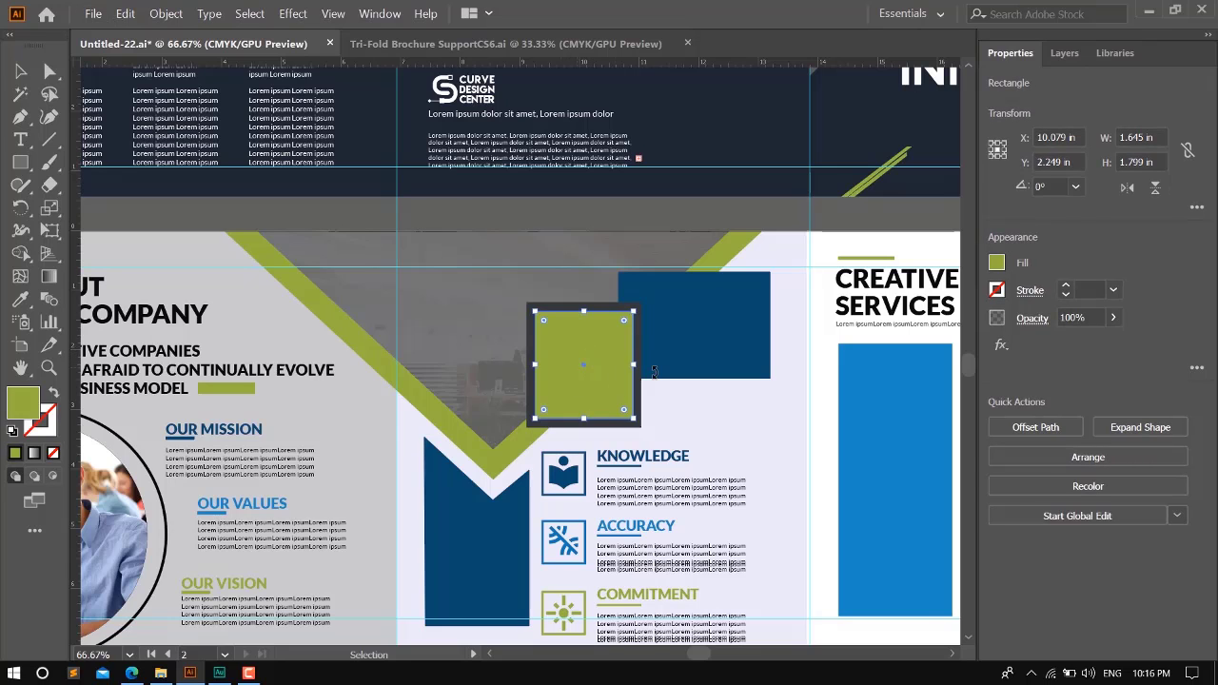
left_click_drag(748, 424, 451, 377)
scroll(458, 419, "down", 1)
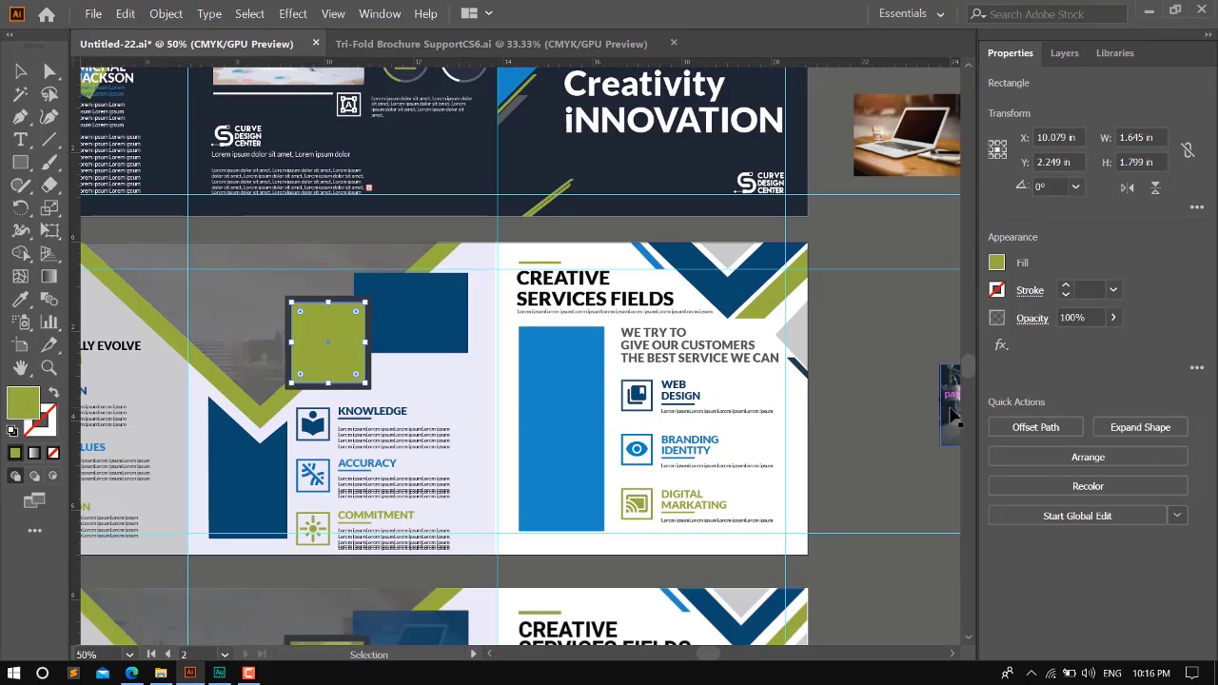
left_click_drag(950, 409, 424, 349)
left_click(320, 342)
left_click_drag(320, 342, 374, 332)
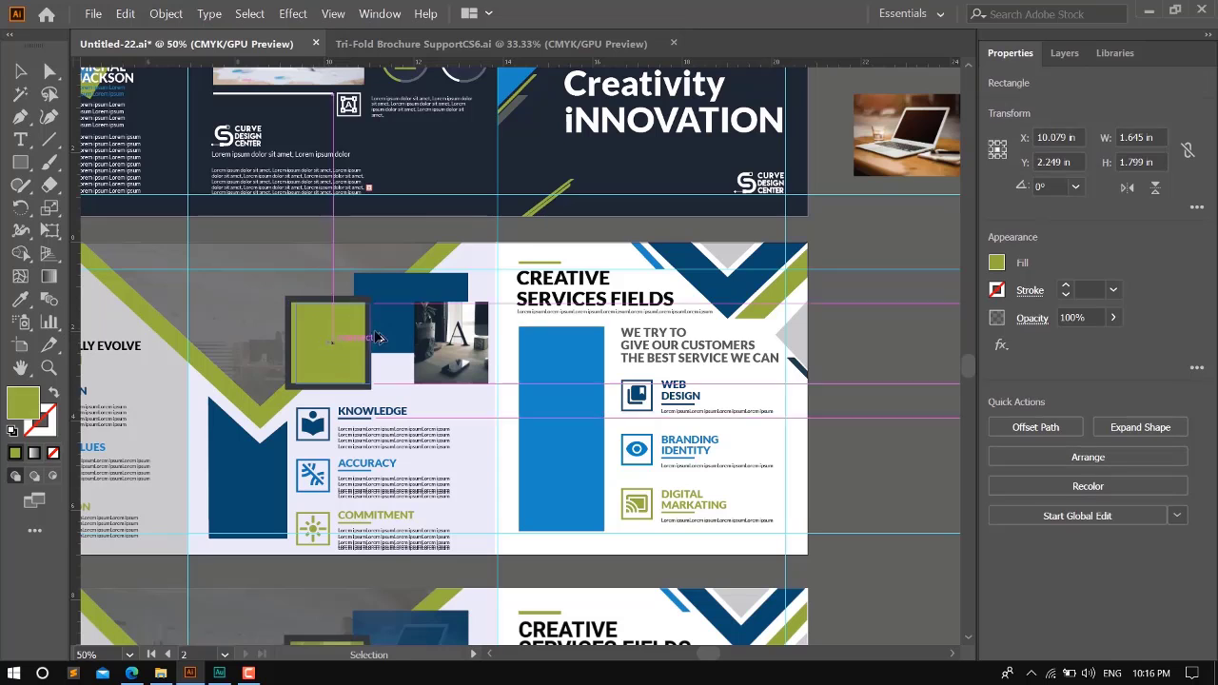
scroll(433, 328, "up", 3)
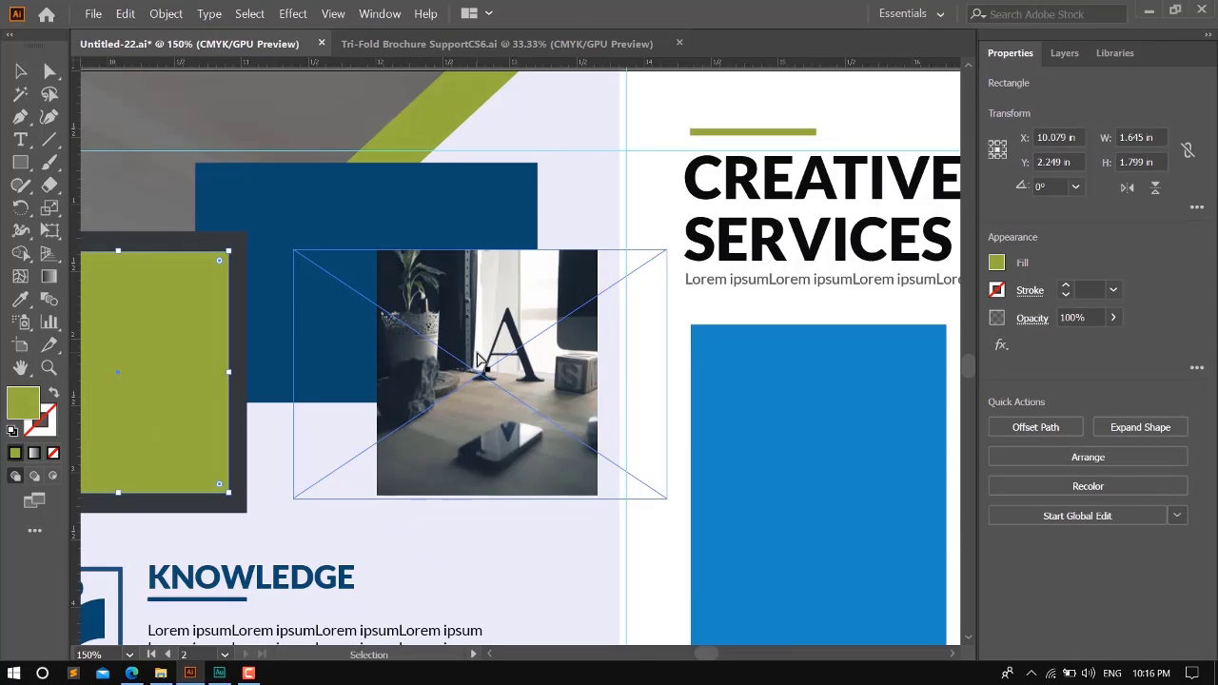
scroll(478, 359, "down", 1)
- Place a copy of the green square overlapping the letter A photo
left_click(512, 354)
left_click(255, 377)
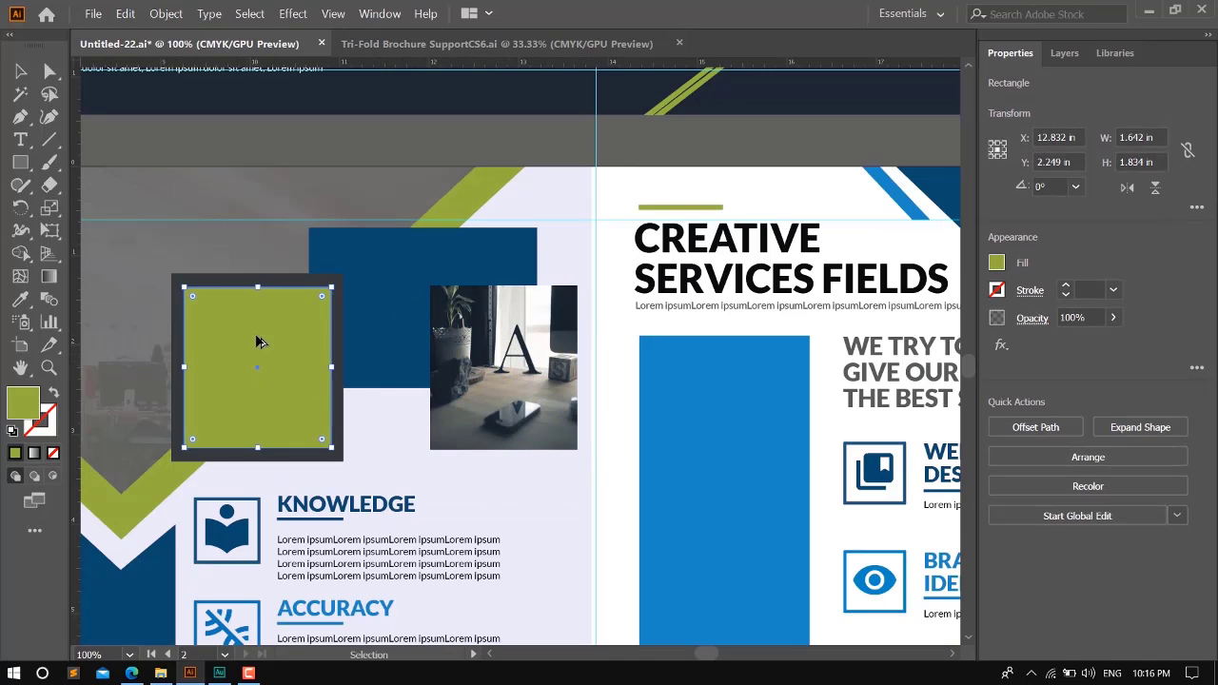
left_click_drag(258, 340, 492, 360)
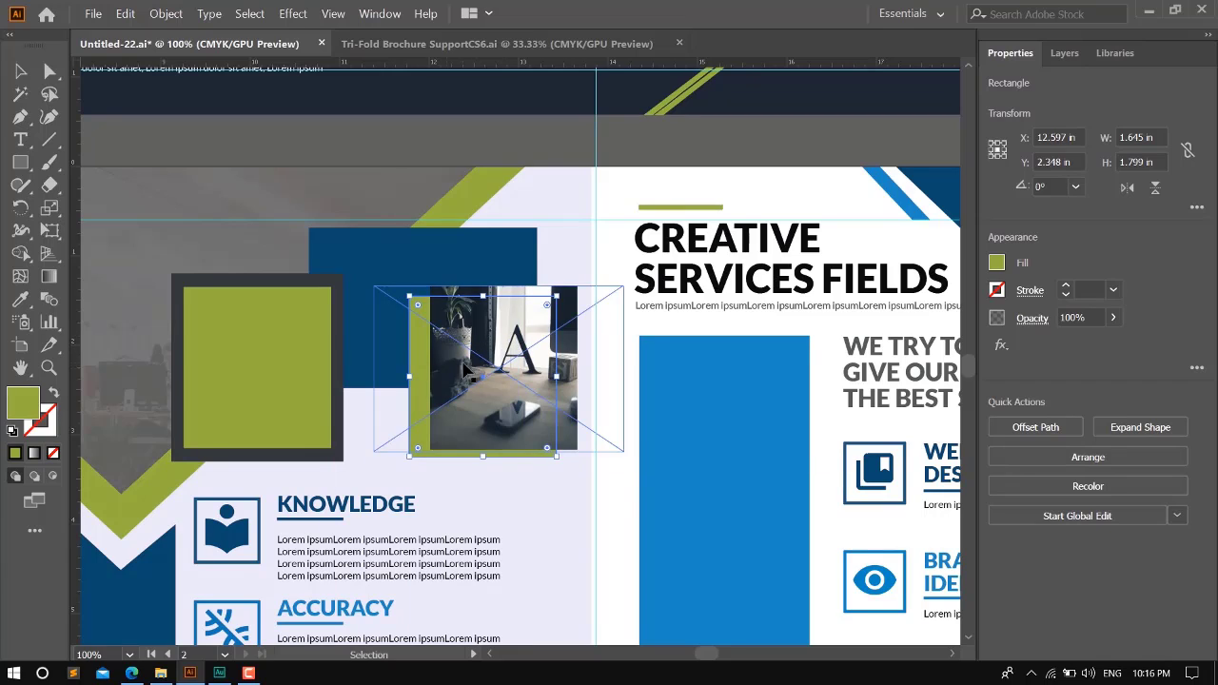
- Try to make a clipping mask from the already clipped letter A photo and the green square copy
left_click(614, 398)
left_click(414, 405)
left_click(514, 335, "shift")
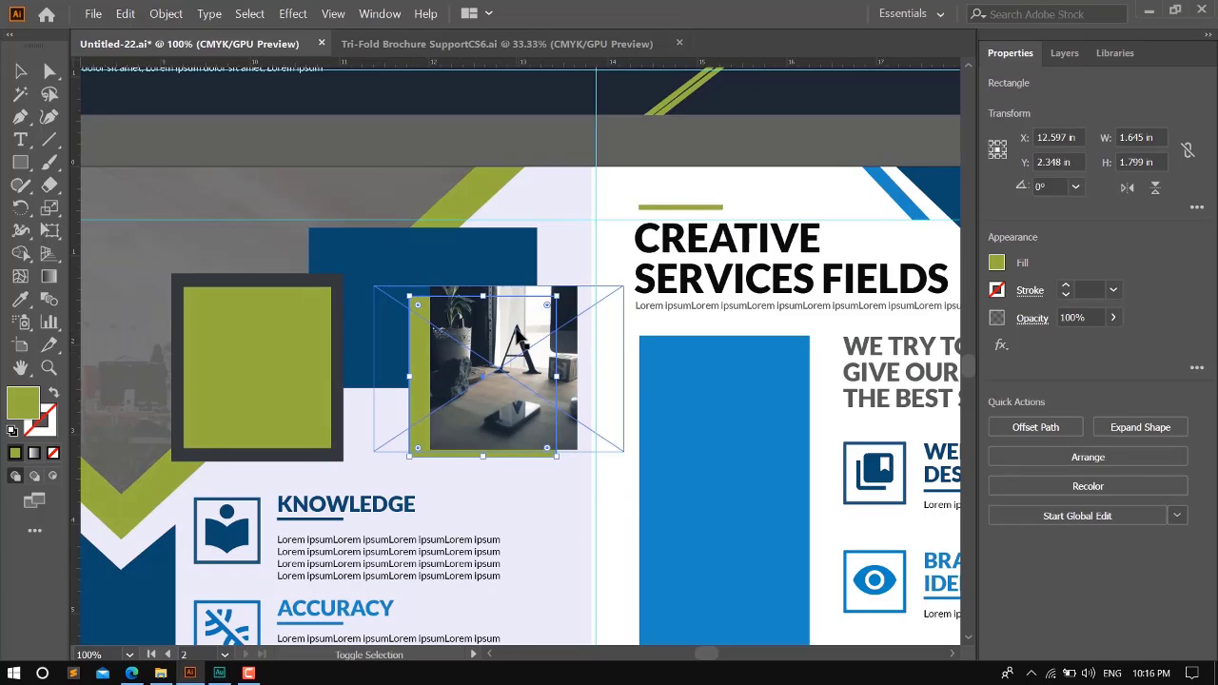
left_click(674, 357)
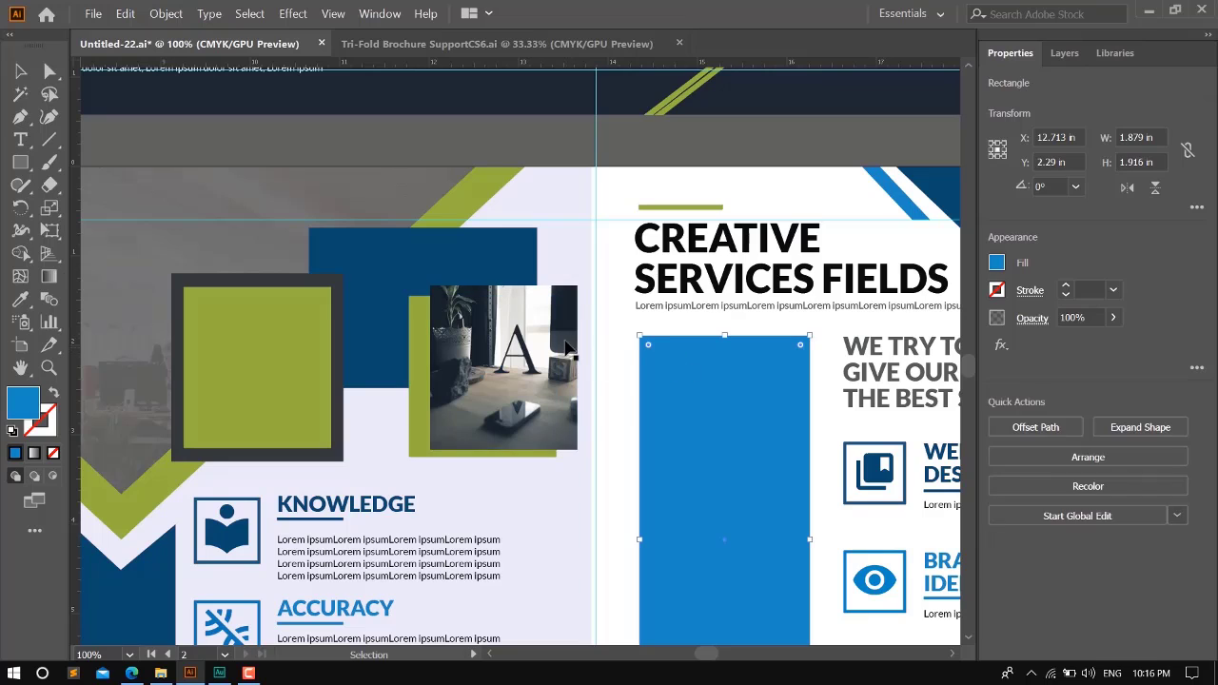
left_click(572, 364)
left_click(419, 417, "shift")
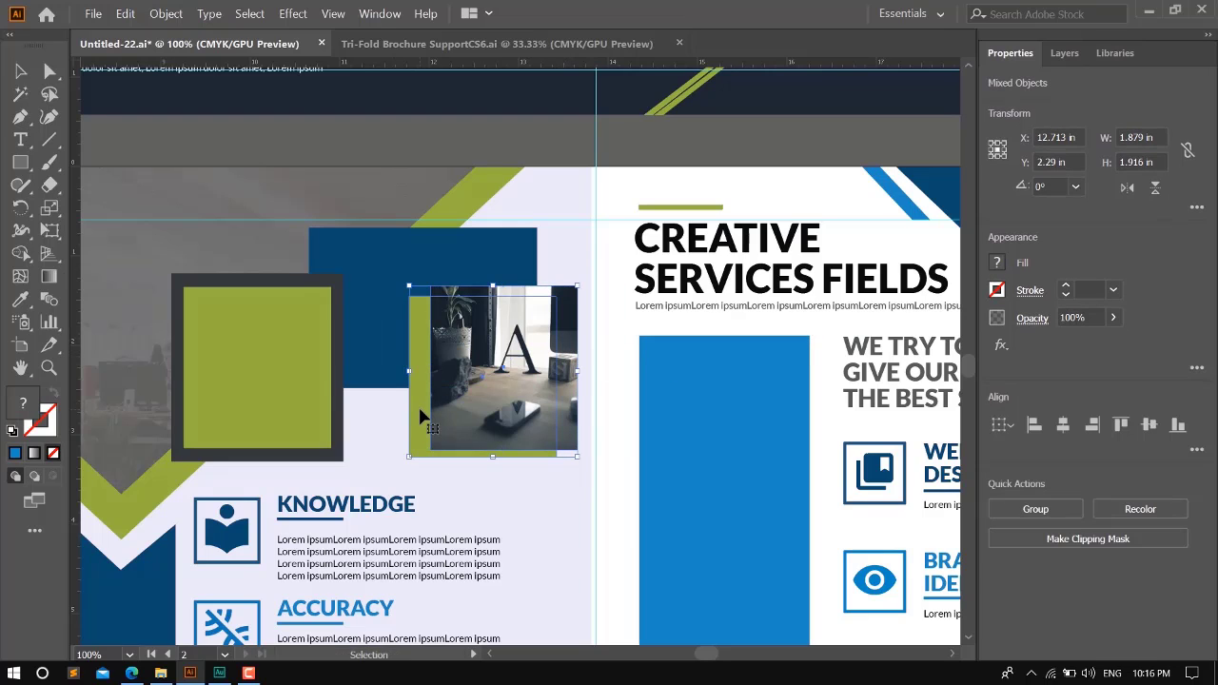
key("ctrl+7")
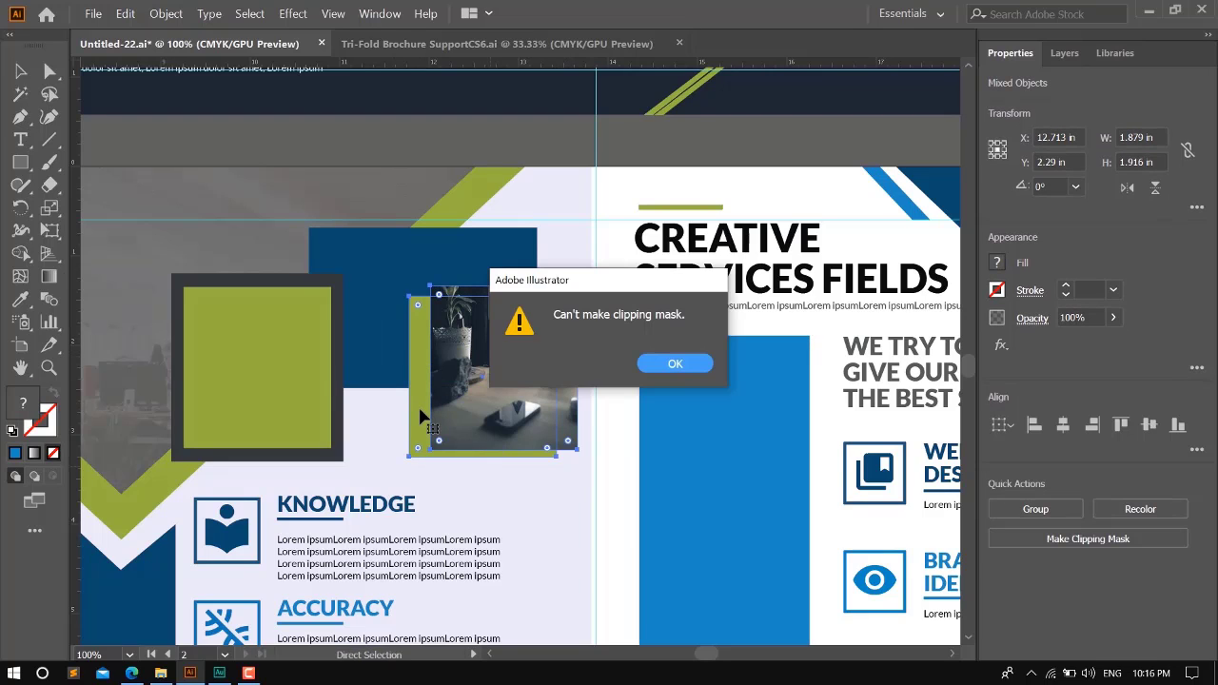
left_click(674, 365)
left_click(618, 426)
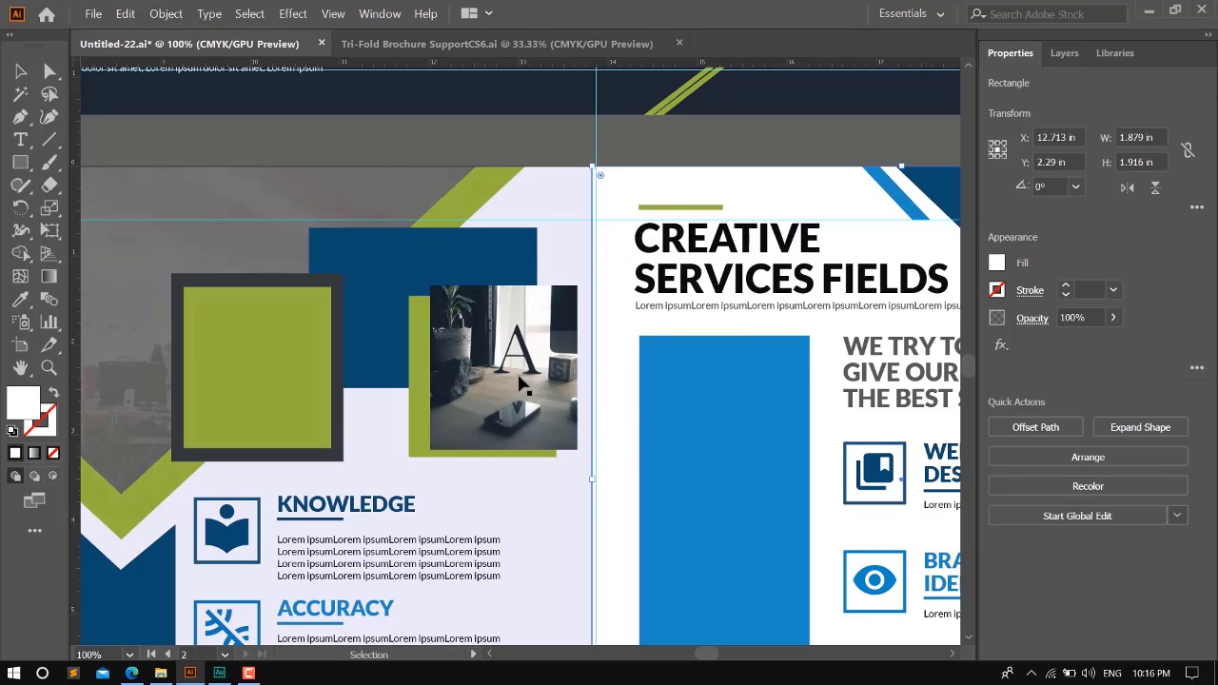
- Release the letter A photo's clipping mask, offset the photo, and delete the leftover mask path in outline view
left_click_drag(524, 371, 604, 451)
left_click(1124, 437)
left_click(538, 135)
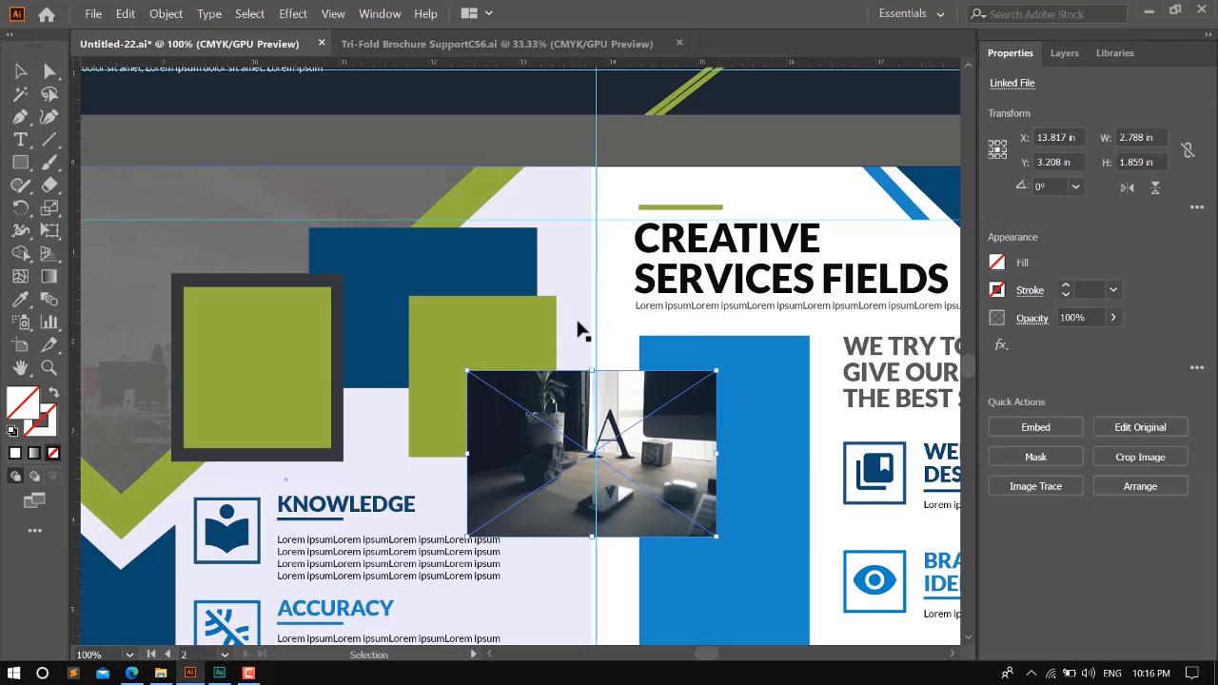
key("ctrl+y")
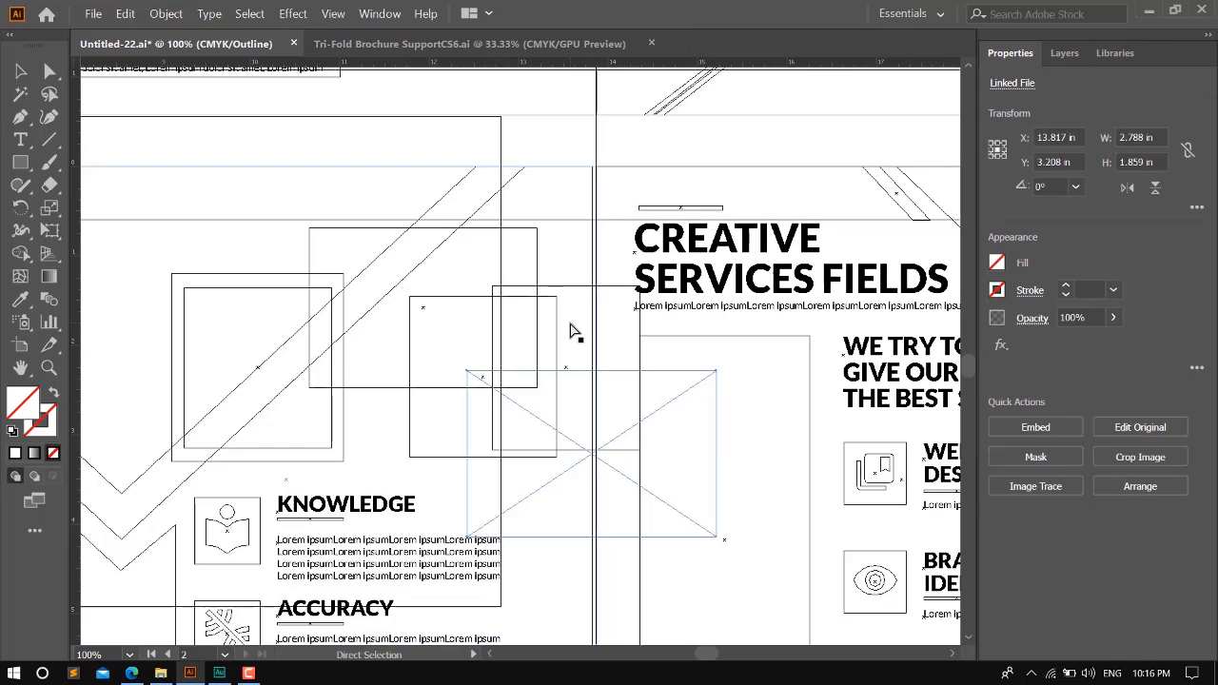
key("v")
left_click(582, 285)
key("ctrl+y")
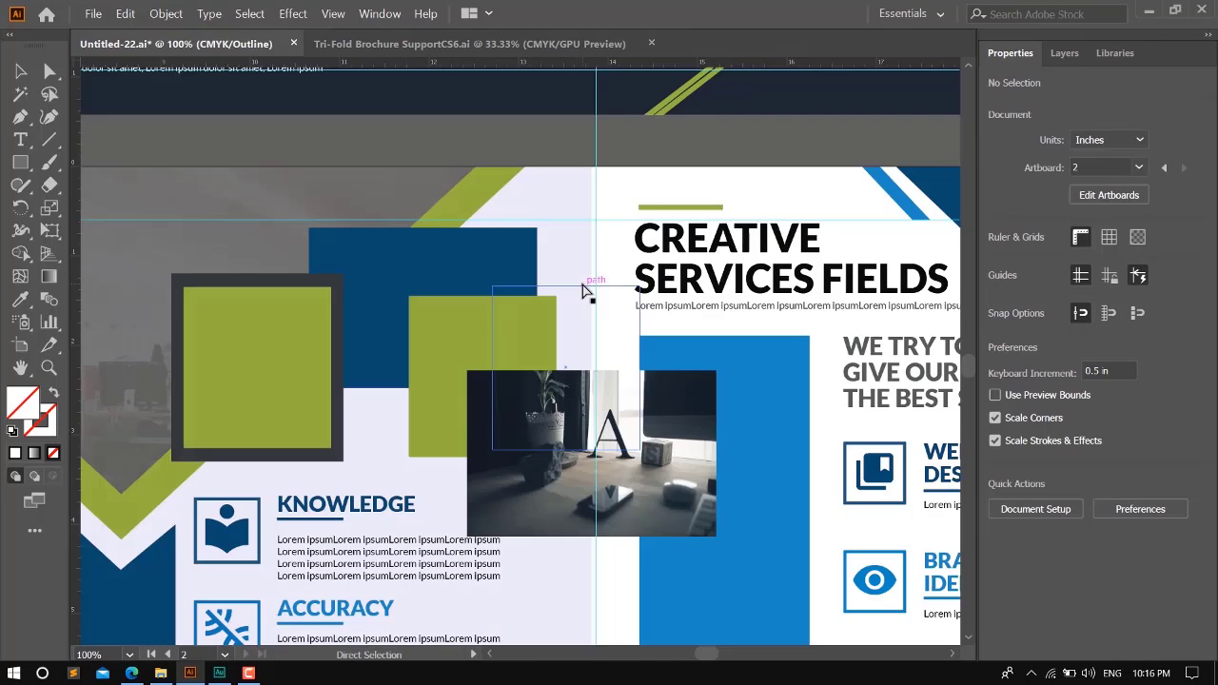
- Move the released letter A photo over the green square copy's lower part and embed the image
left_click_drag(610, 419, 507, 408)
left_click(1039, 431)
key("ctrl+z")
left_click_drag(447, 358, 438, 419)
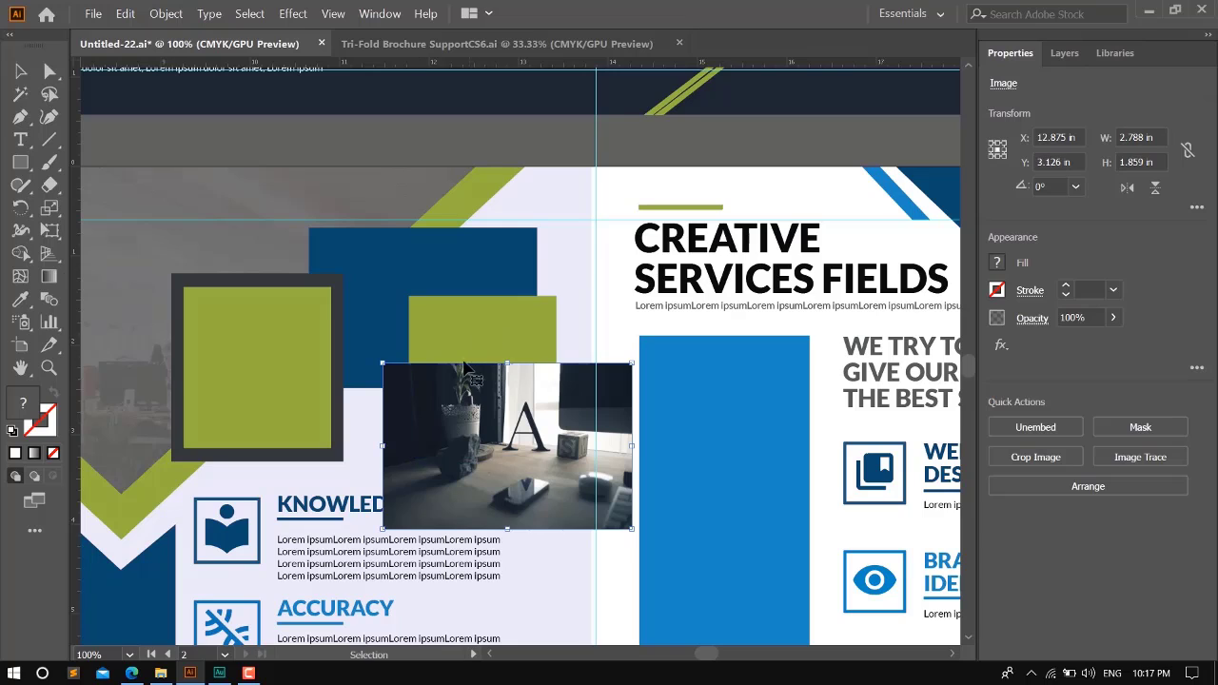
- Center the letter A photo and the green square copy on each other and try to make a clipping mask
left_click(466, 328, "shift")
left_click(1063, 426)
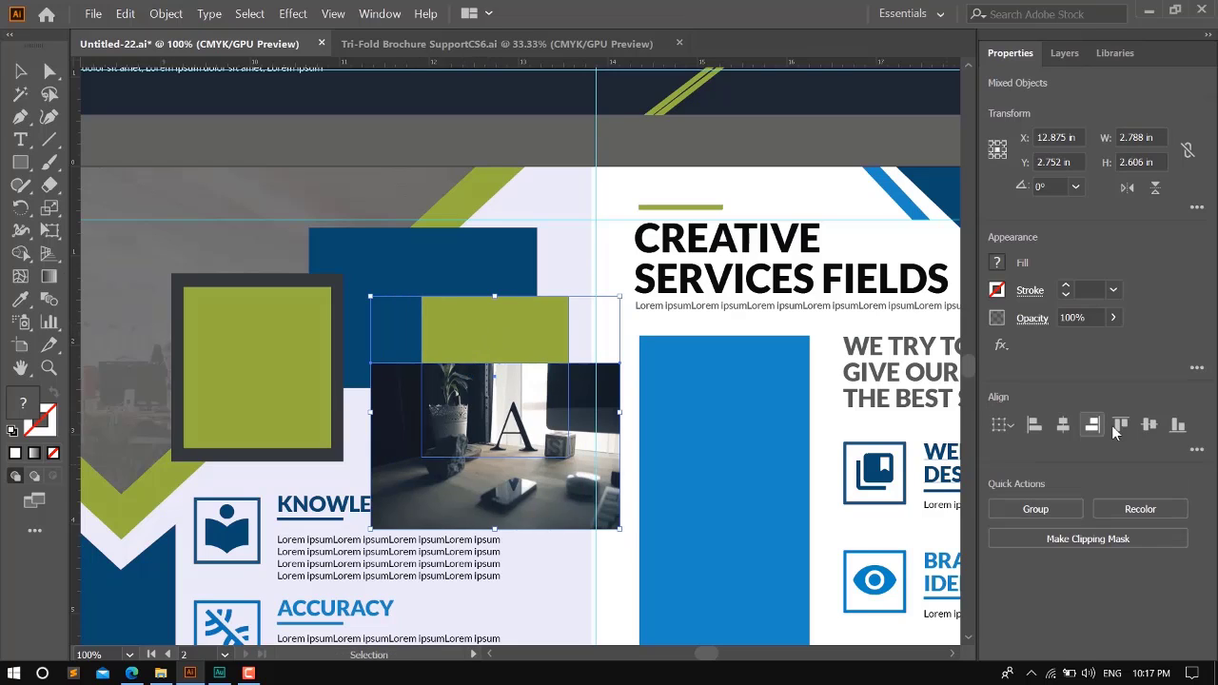
left_click(1146, 425)
key("ctrl+7")
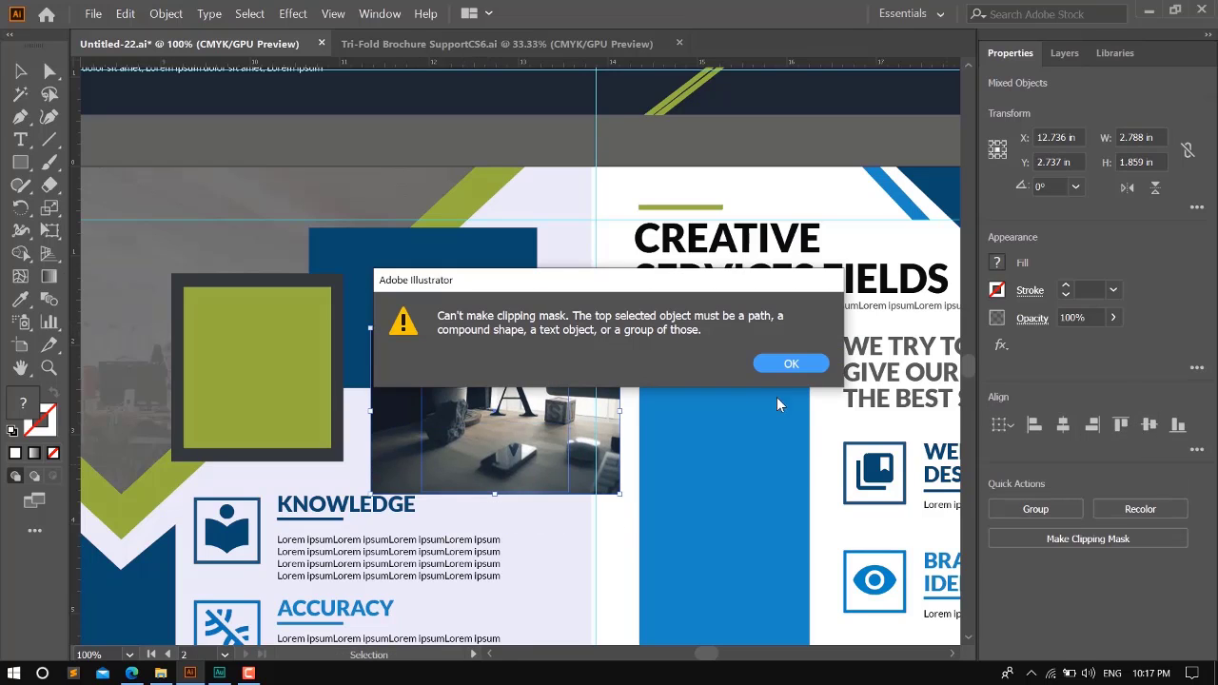
left_click(786, 362)
- Send the letter A photo behind the green square copy and clip it to that square
key("a")
left_click(449, 391)
key("ctrl+[")
key("v")
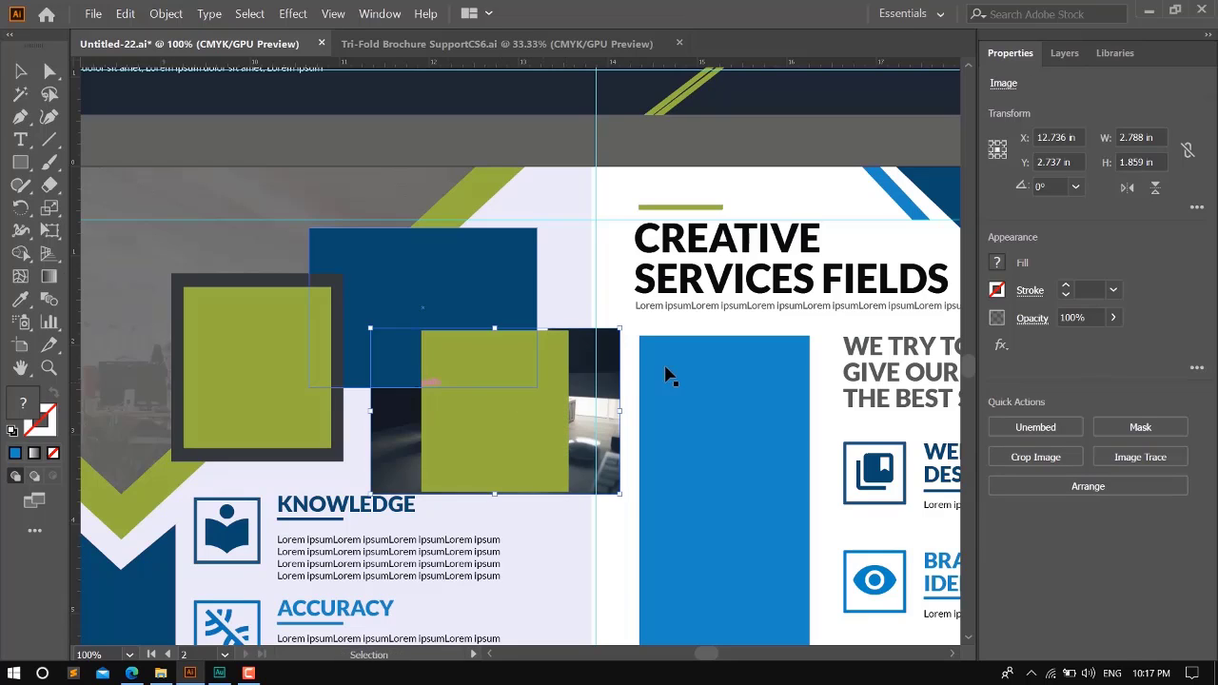
left_click(428, 397)
left_click(400, 385, "shift")
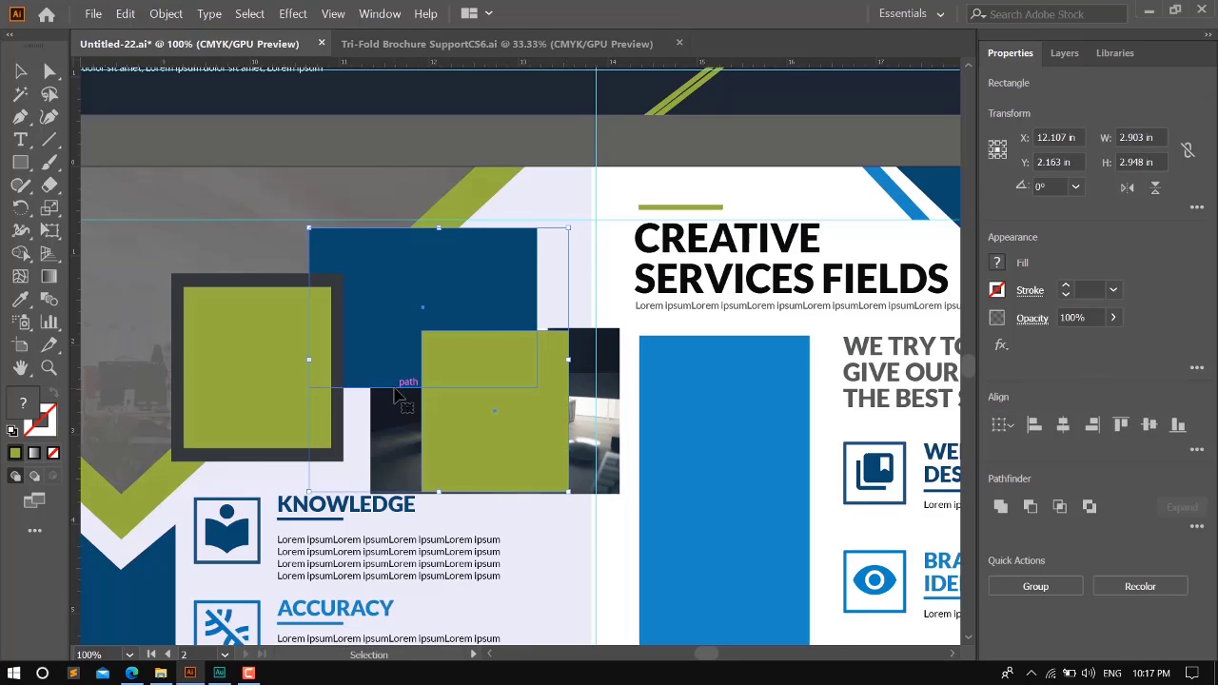
left_click(663, 439)
left_click(495, 441)
left_click(400, 439, "shift")
key("ctrl+7")
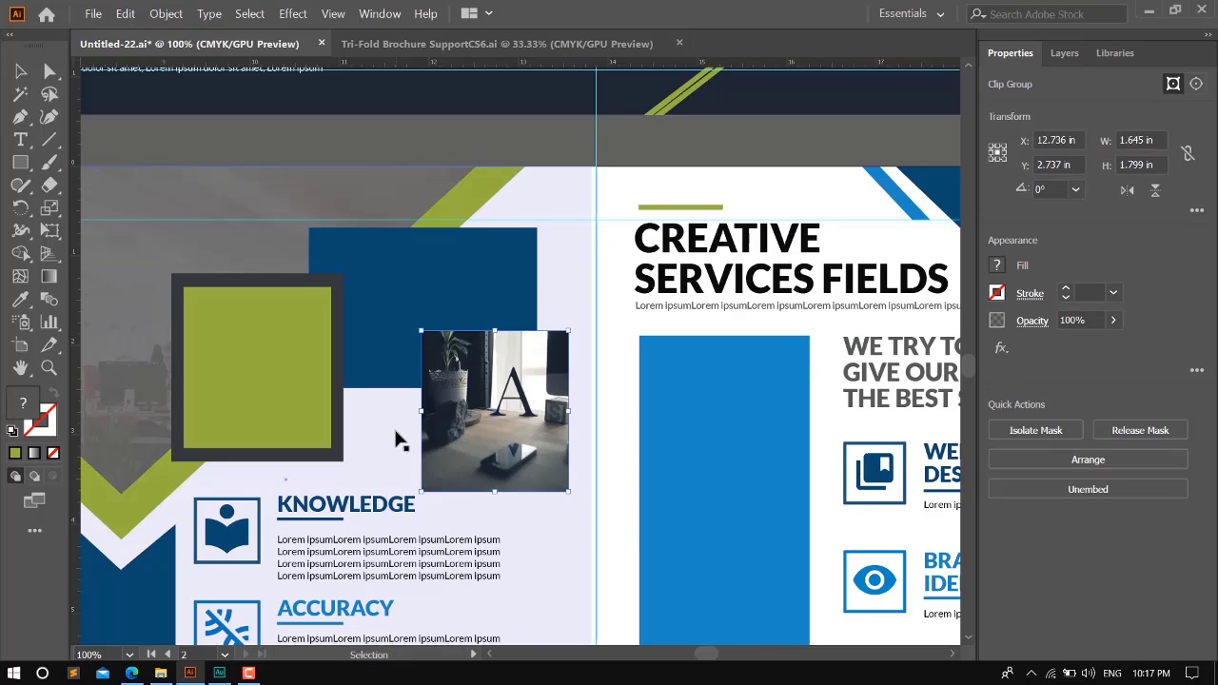
- Center the clipped letter A photo horizontally and vertically on the dark-framed green square
left_click(279, 370, "shift")
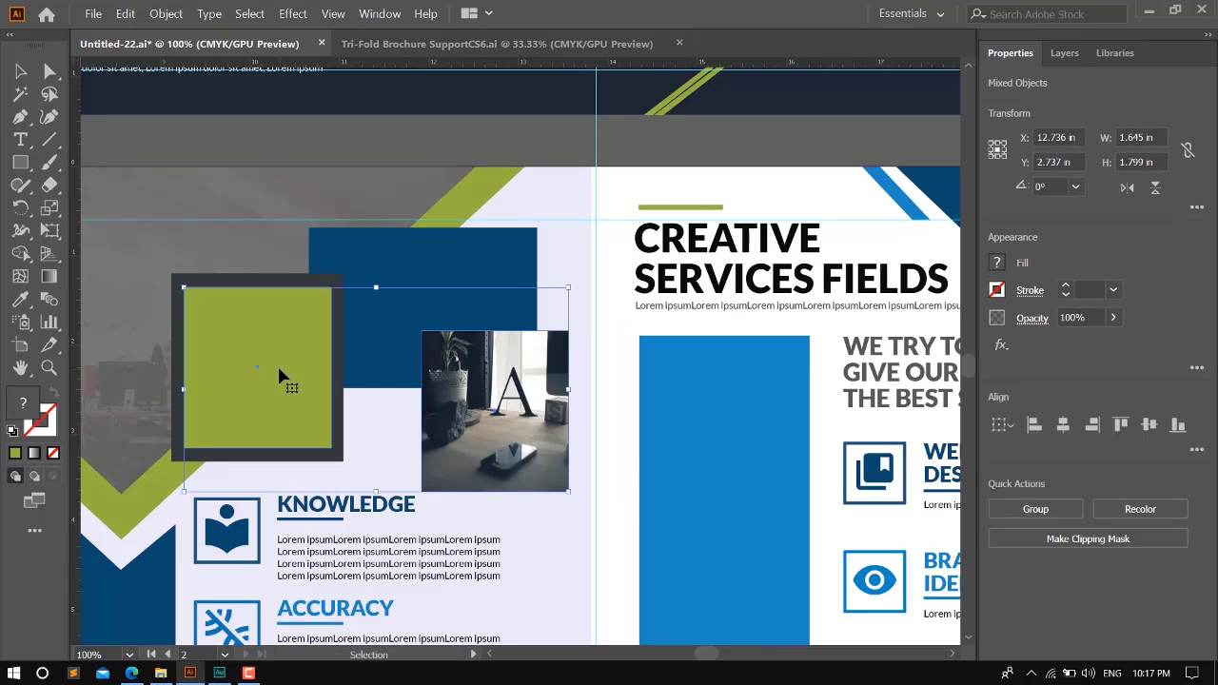
left_click(1065, 427)
left_click(1150, 425)
scroll(463, 457, "down", 2)
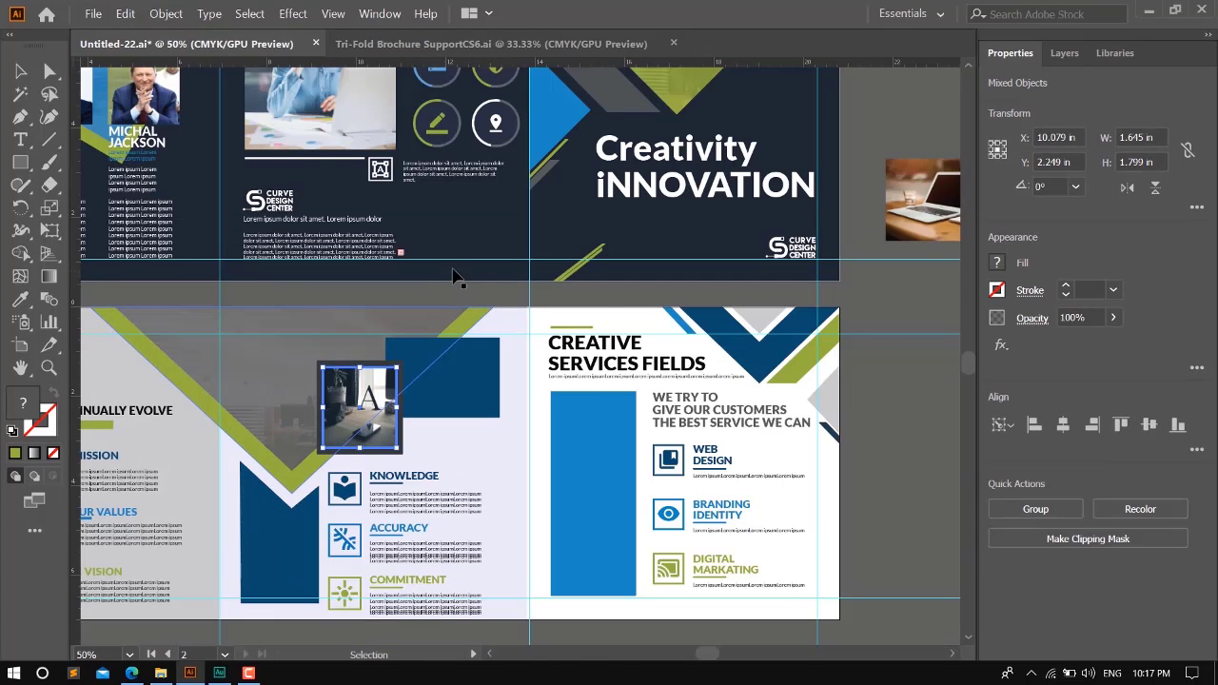
left_click(853, 410)
- Send the clipped letter A photo behind the green square and set the square's opacity to 72%
scroll(417, 435, "up", 2)
left_click(293, 407)
key("ctrl+[")
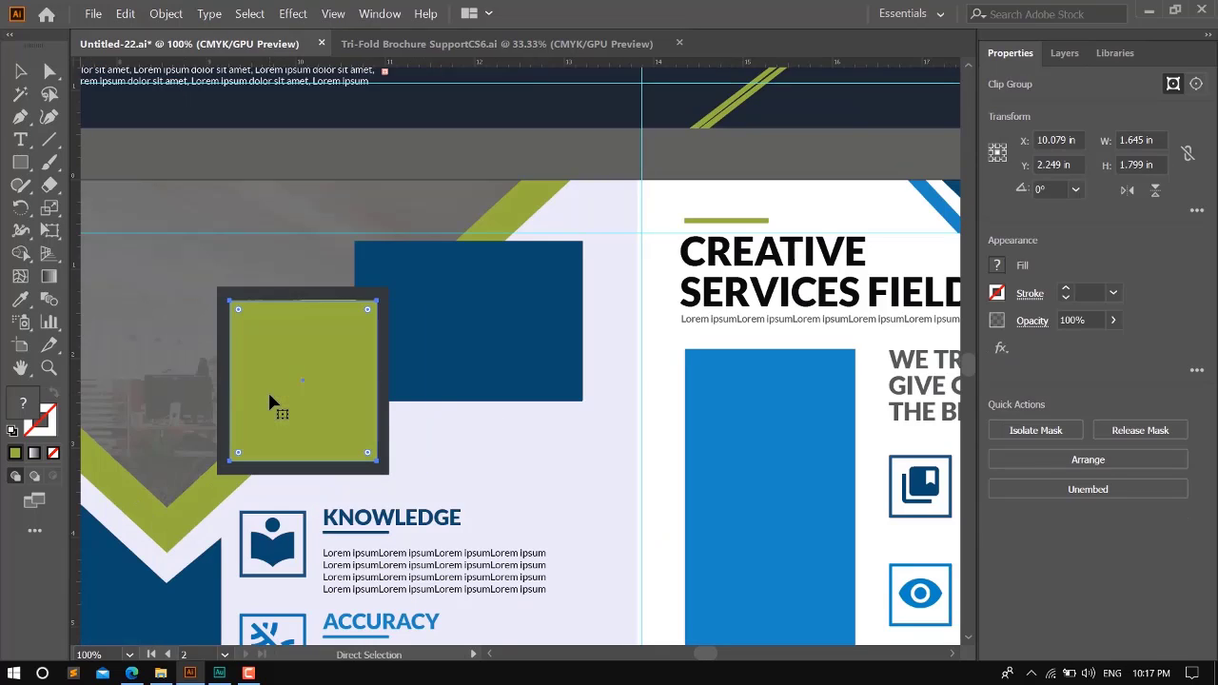
left_click(283, 399)
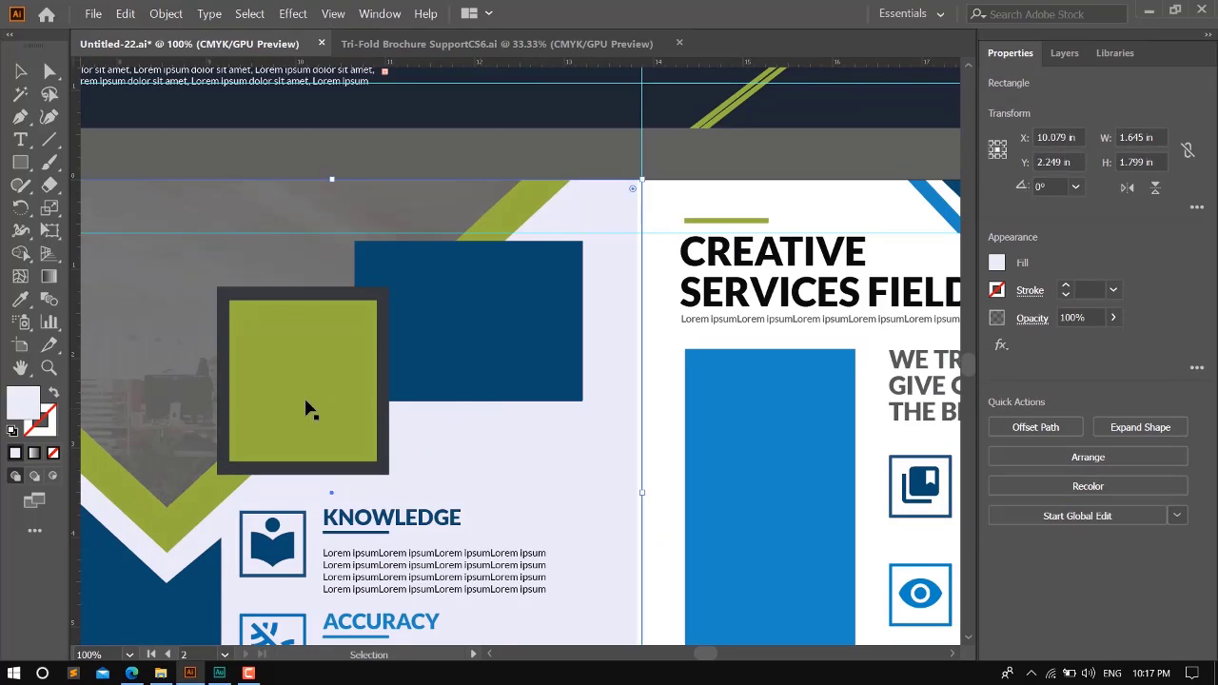
left_click(1112, 318)
left_click_drag(1104, 348, 1096, 344)
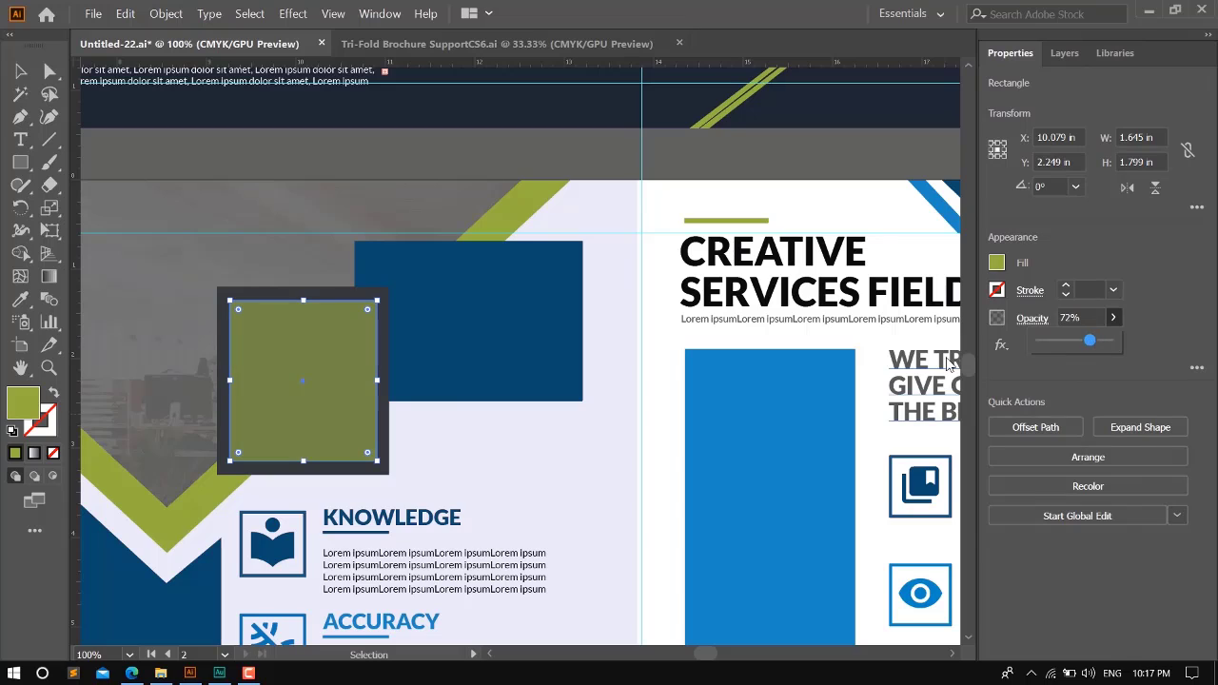
- Move the green overlay aside and send the dark frame behind the letter A photo
left_click_drag(306, 424, 393, 430)
key("a")
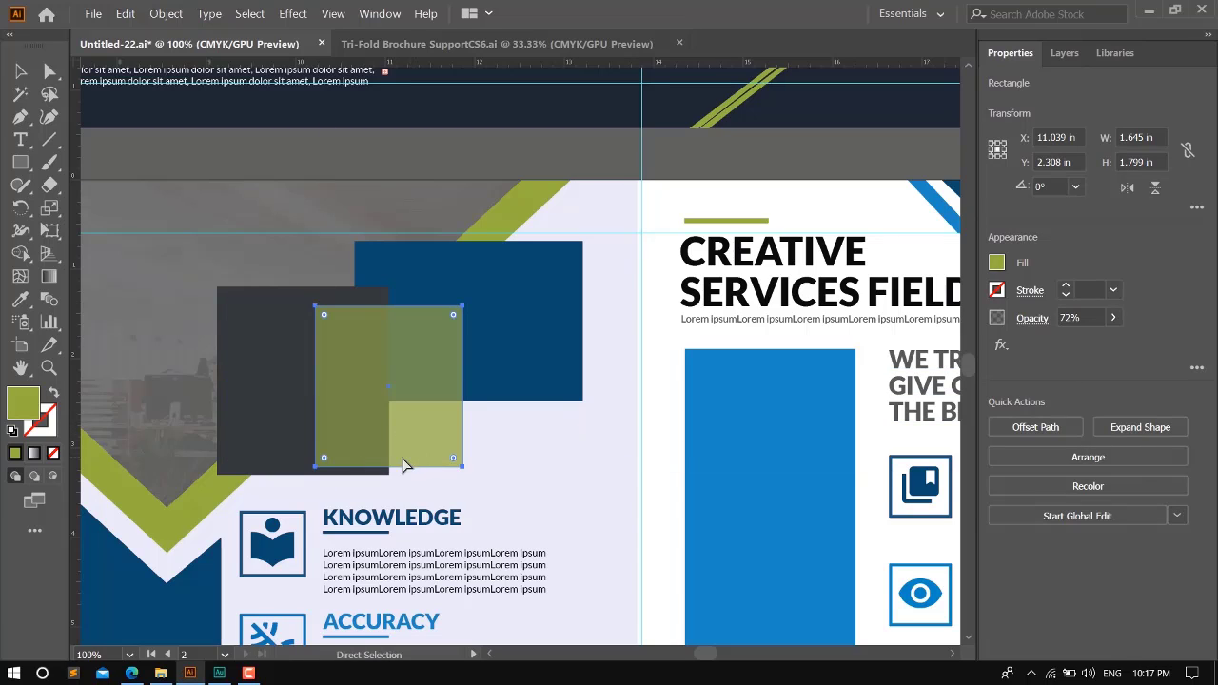
key("v")
left_click(285, 438)
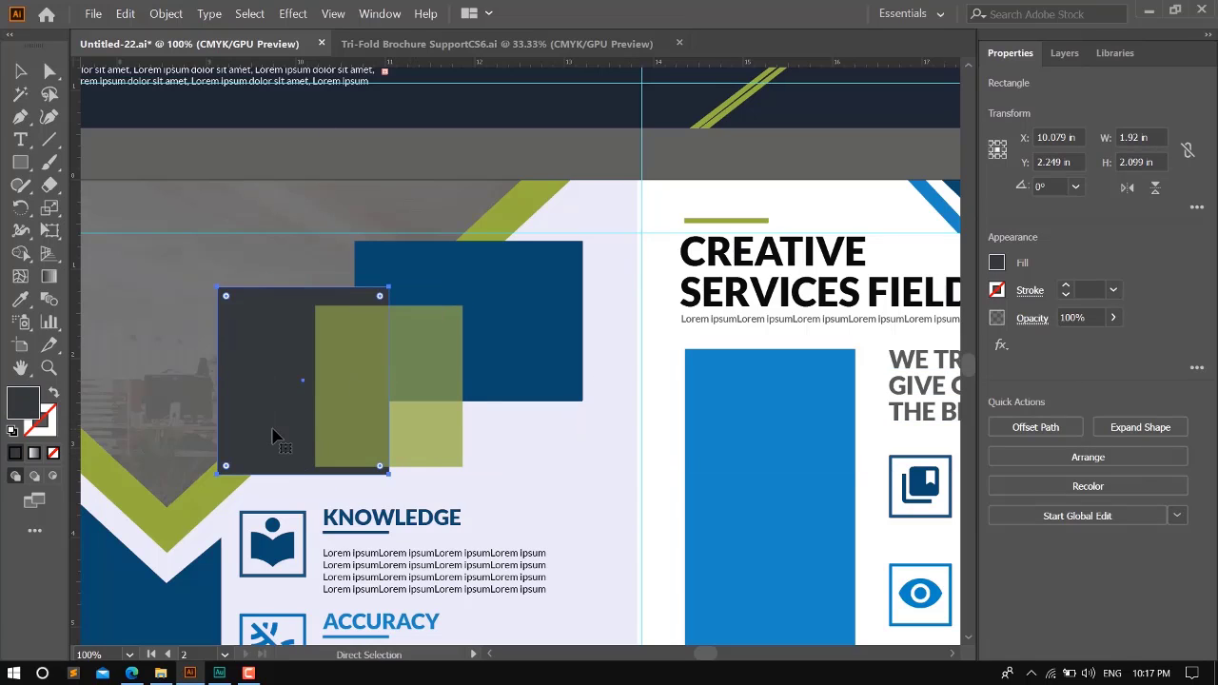
key("ctrl+[")
- Center the green overlay horizontally and vertically on the letter A photo, then deselect both
left_click(558, 440)
left_click(397, 404)
left_click(270, 392, "shift")
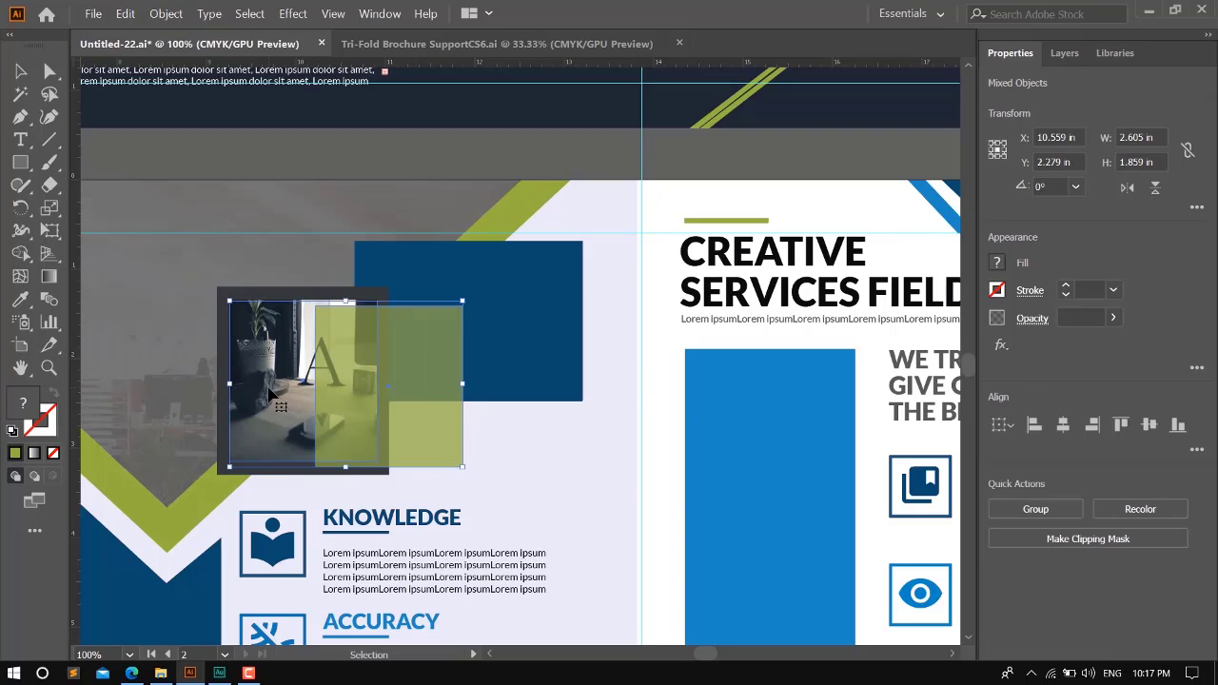
left_click(1063, 425)
left_click(1149, 426)
left_click(688, 307)
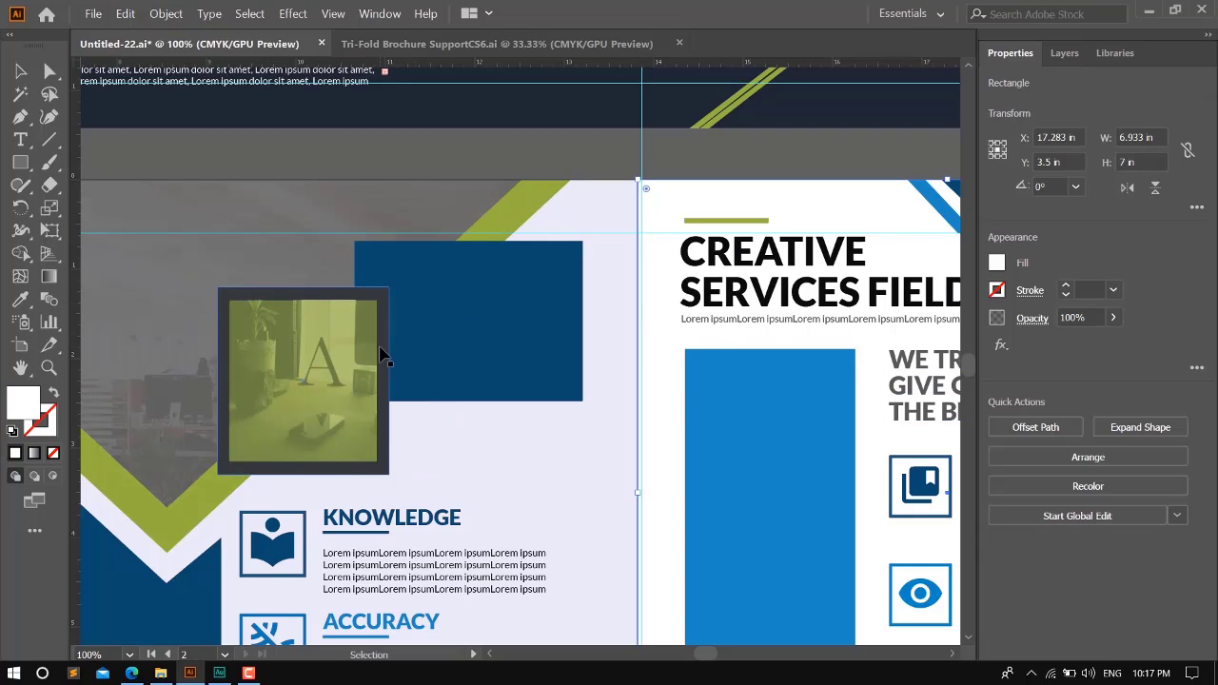
- Lower the green overlay's opacity further so more of the letter A photo shows through
left_click(380, 357)
left_click(317, 379)
left_click(1114, 317)
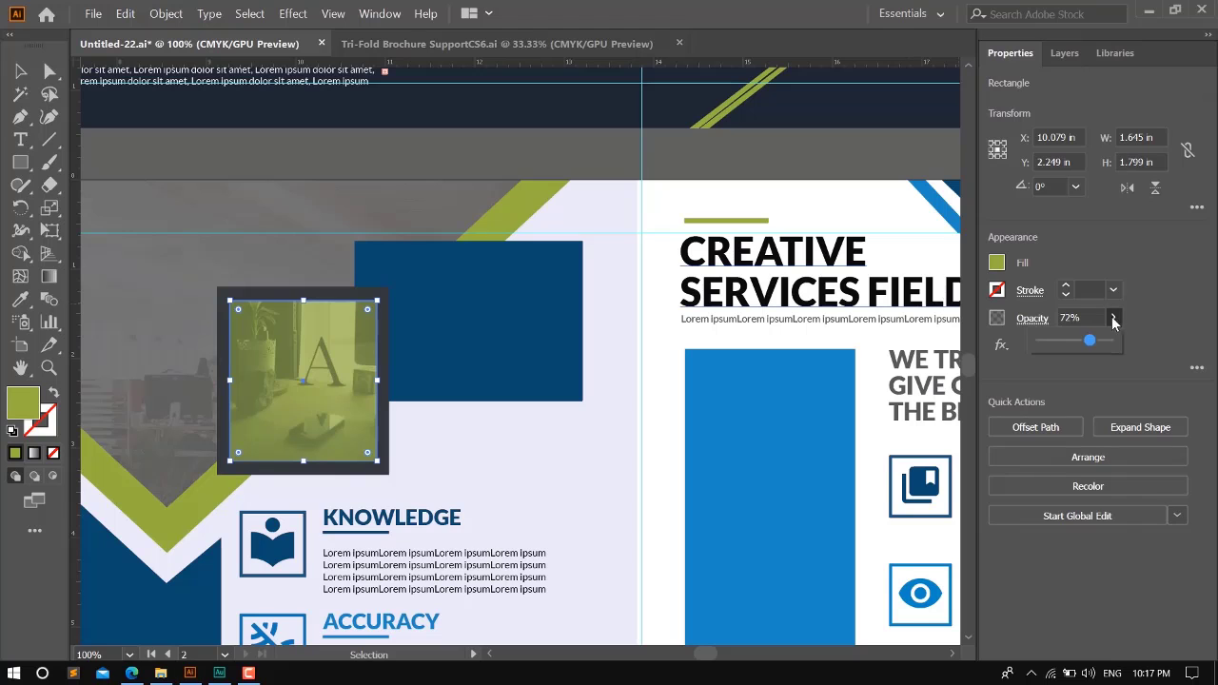
left_click_drag(1096, 344, 1083, 343)
left_click(783, 380)
- Place the laptop photo over the lower part of the inner page's dark blue notched shape and select the photo
scroll(543, 421, "down", 4)
scroll(882, 417, "up", 1)
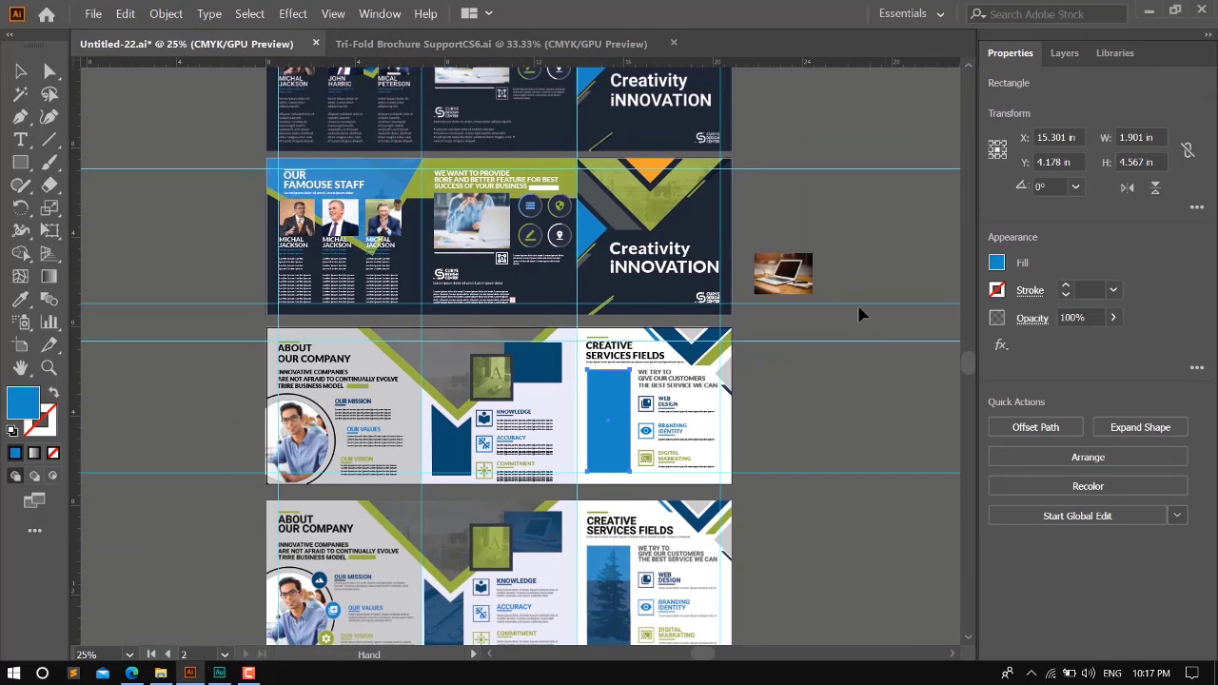
left_click(795, 325)
left_click_drag(830, 399, 874, 334)
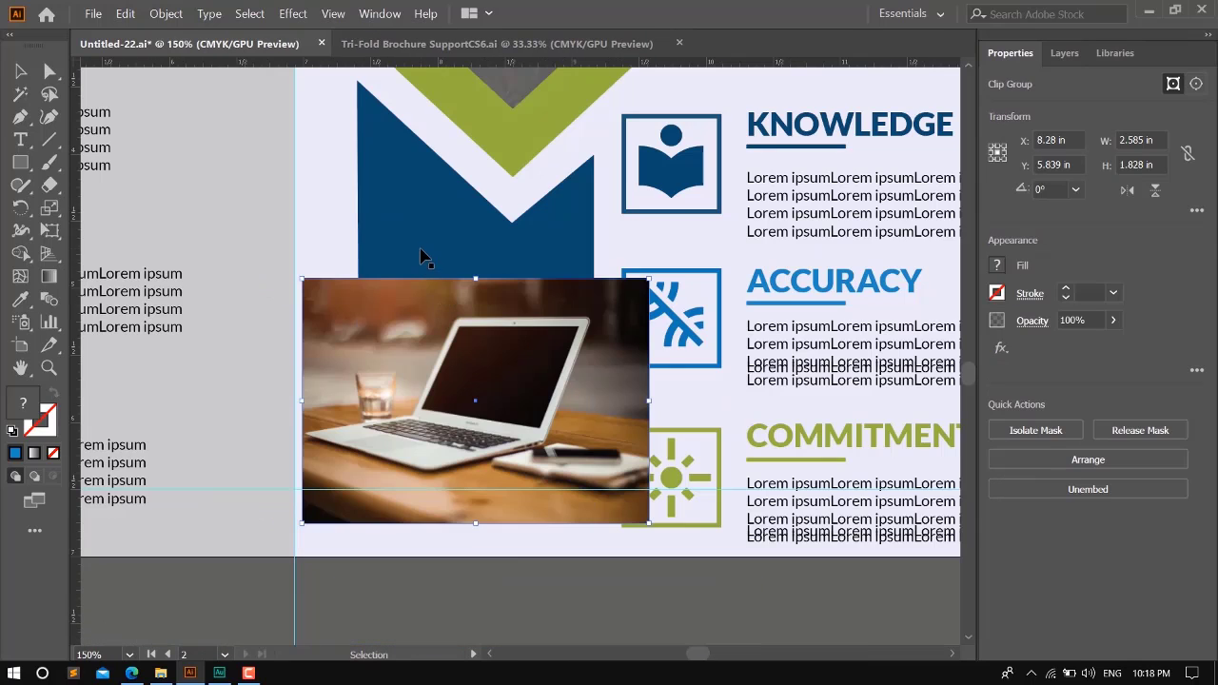
left_click(422, 257)
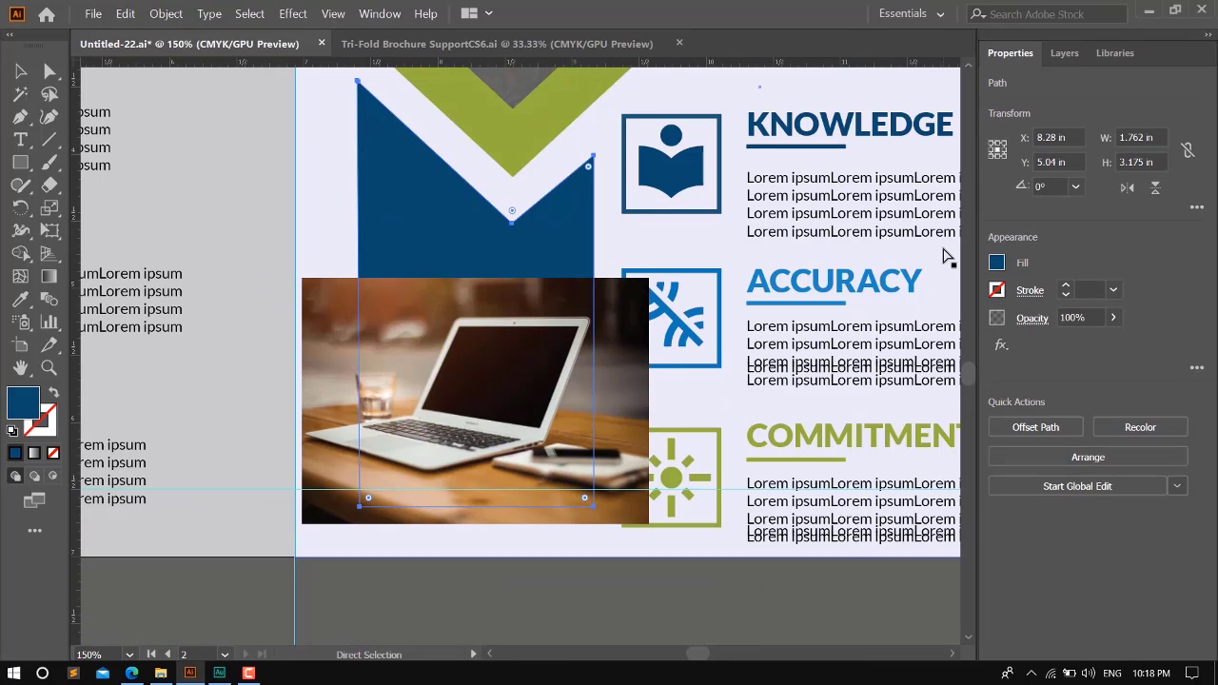
left_click(538, 352)
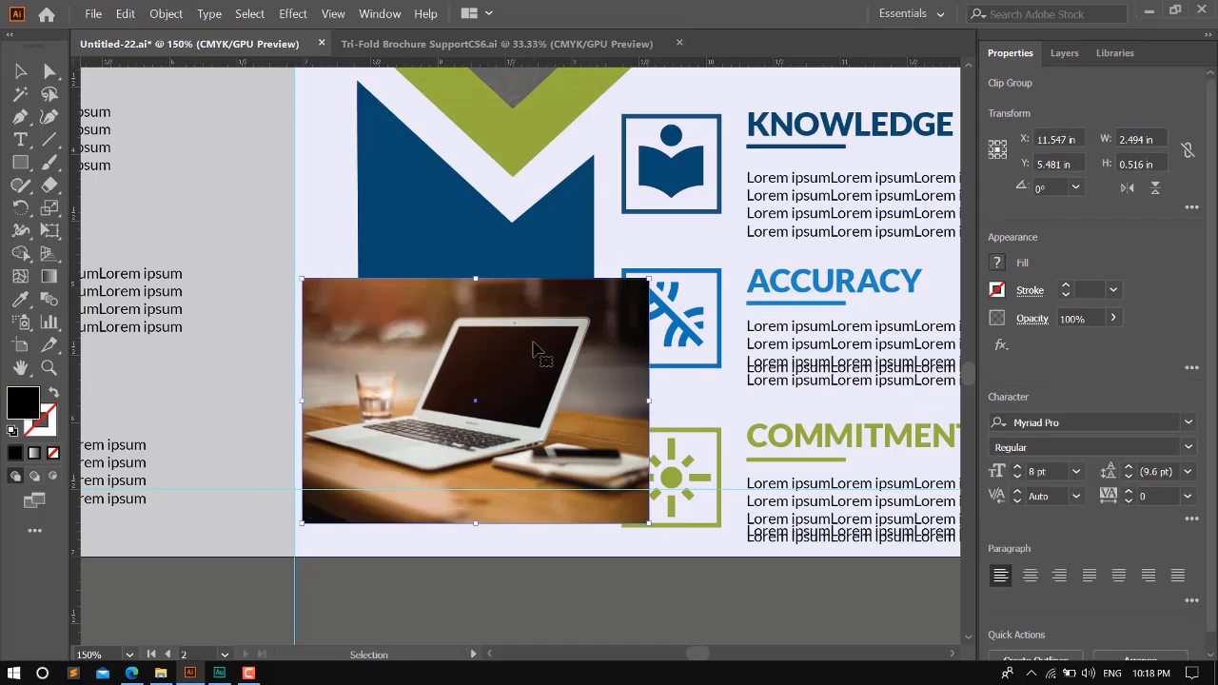
- Stack the laptop photo just behind the dark blue notched shape and clip the photo to that shape
key("ctrl+shift+bracketleft")
key("v")
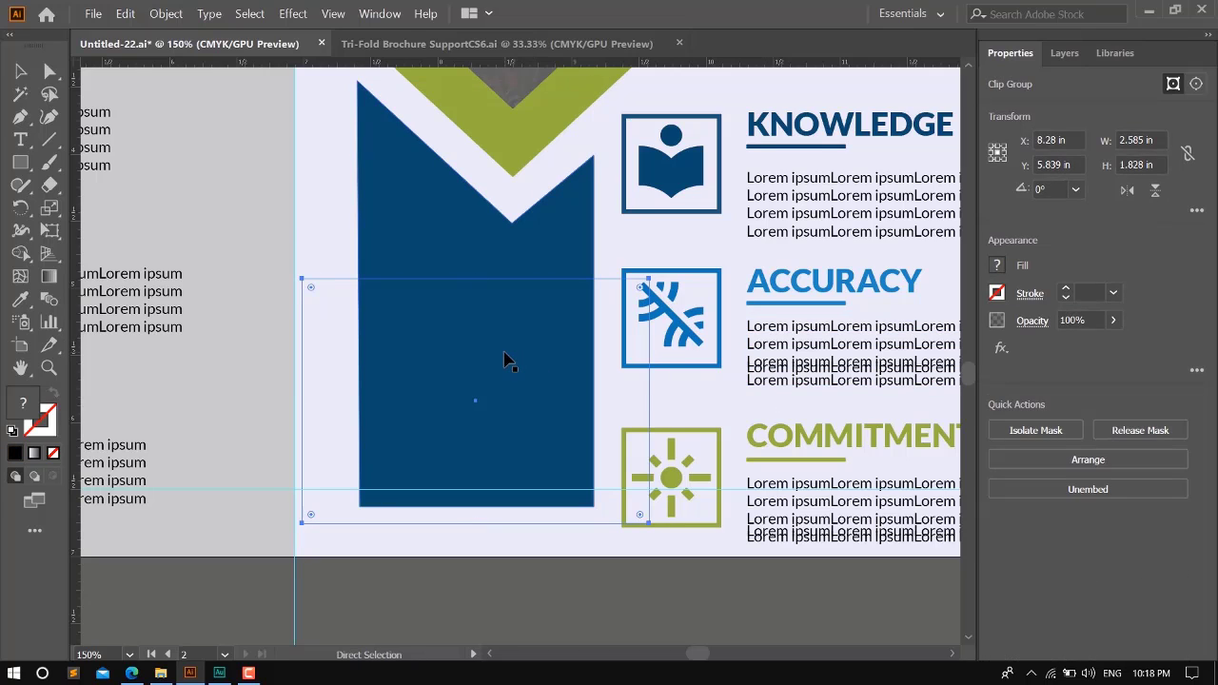
key("ctrl+bracketright")
left_click(419, 249, "shift")
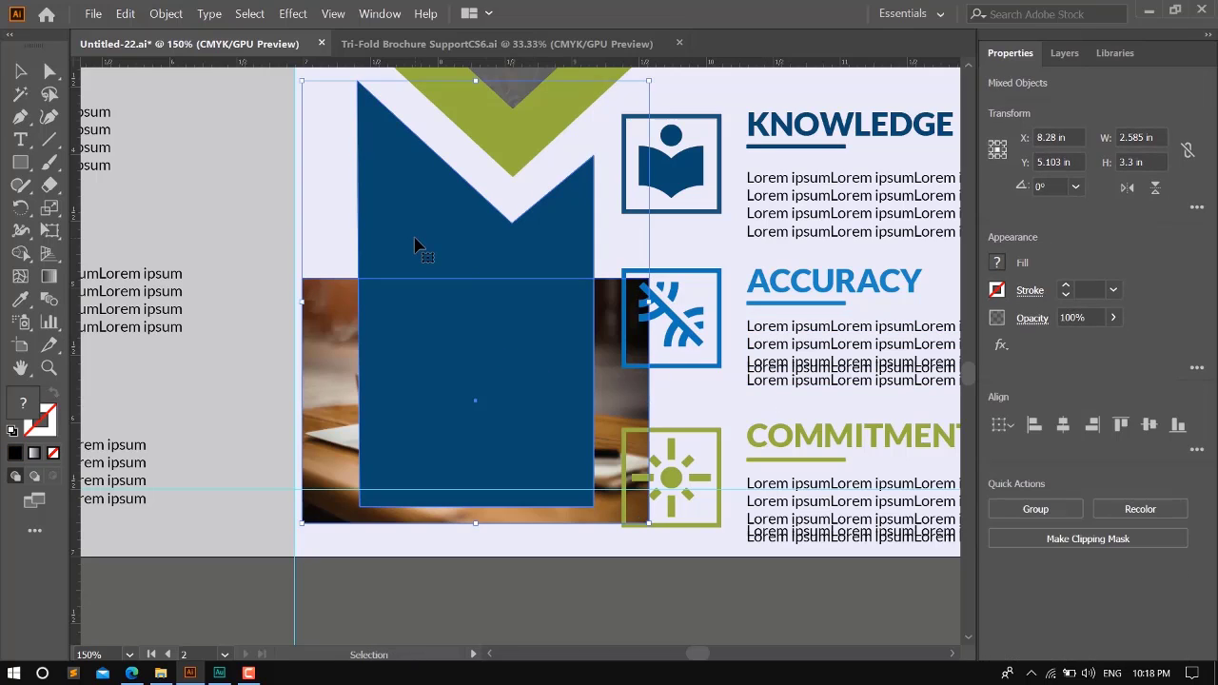
key("ctrl+7")
- Enlarge the laptop photo inside its clipping mask to about 4.2 by 3.25 in, reposition it to fill the notched shape, and exit isolation
double_click(467, 347)
left_click(467, 348)
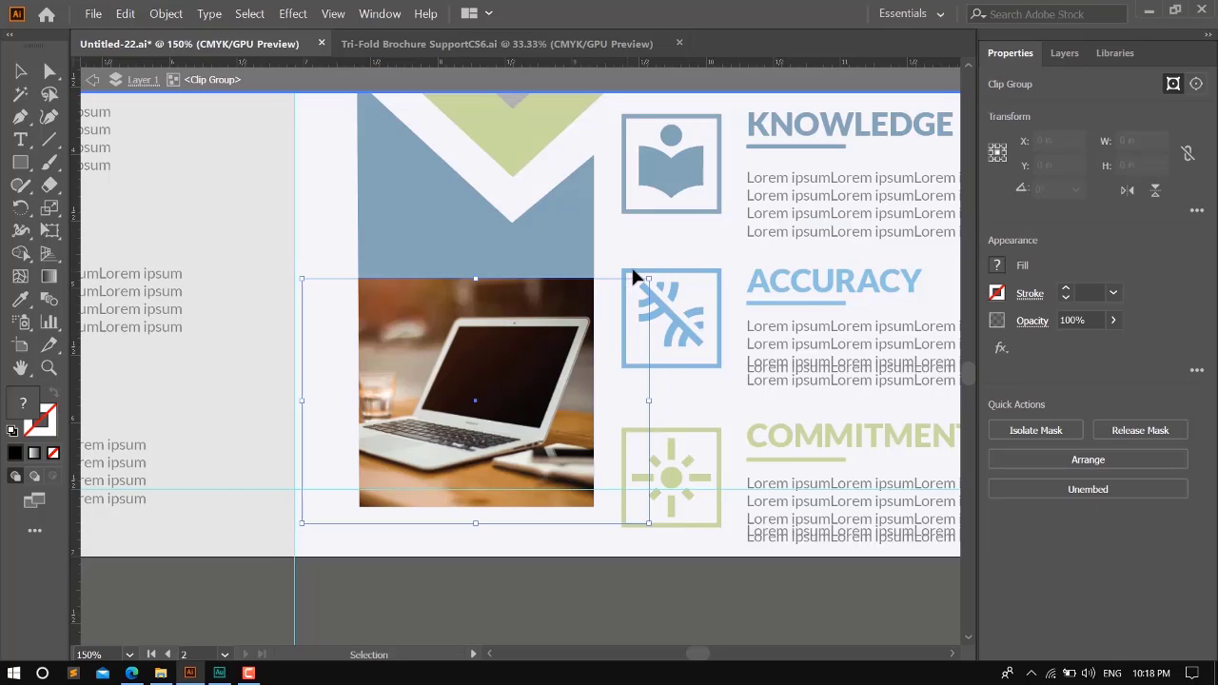
left_click_drag(659, 273, 867, 90)
mouse_move(504, 326)
left_mouse_down()
mouse_move(531, 323)
mouse_move(513, 326)
left_mouse_up()
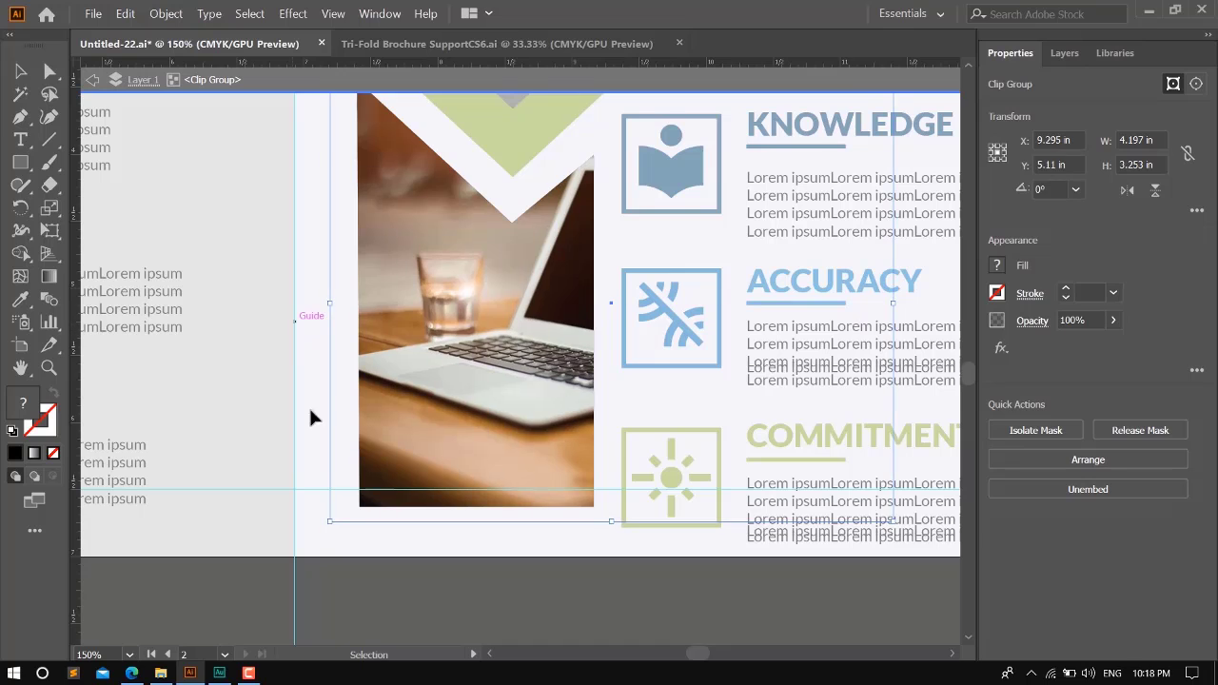
double_click(439, 602)
- Send the clipped laptop photo behind the dark blue notched shape and lower that shape's opacity so the photo shows through
left_click(479, 358)
key("ctrl+[")
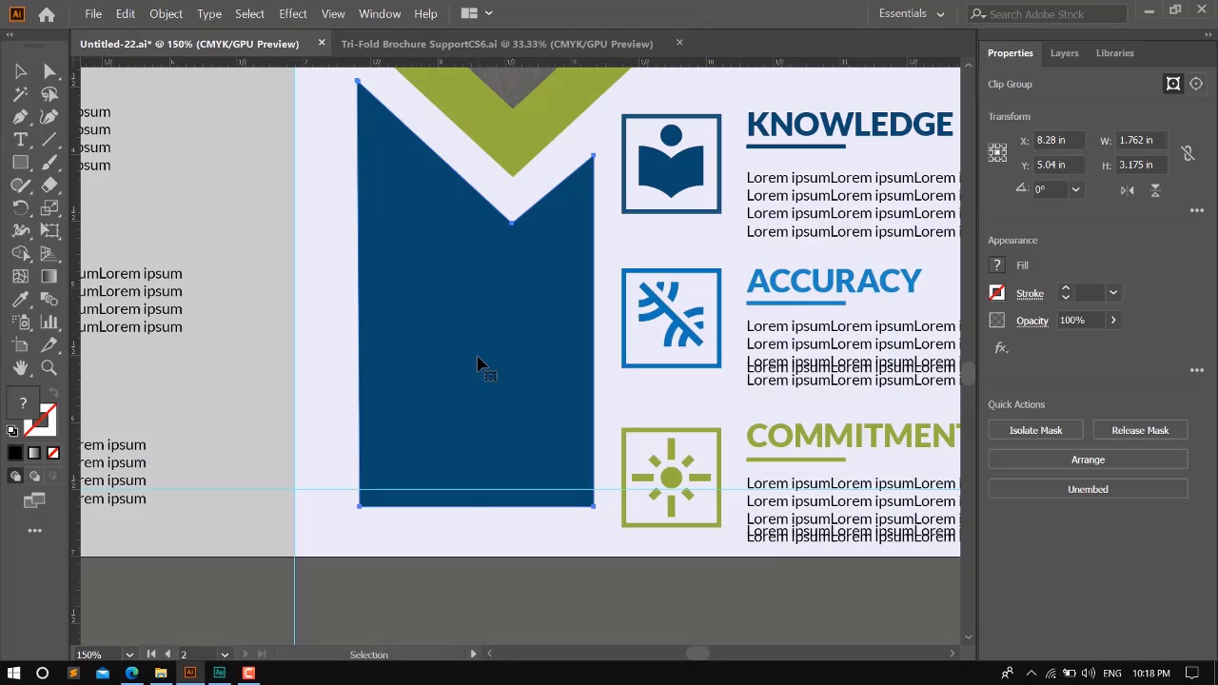
left_click(519, 621)
left_click(501, 378)
left_click(1113, 318)
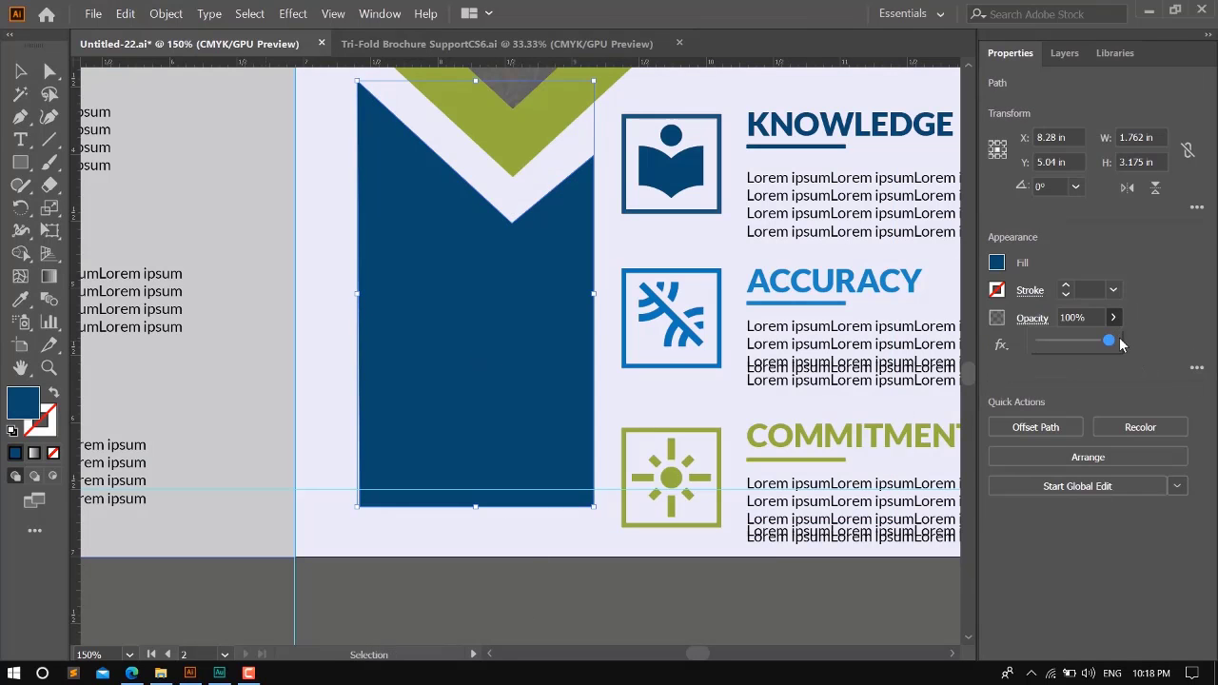
left_click_drag(1104, 341, 1101, 341)
left_click(689, 618)
- Unlock the two reference images at the end of Layer 1 and delete the one below the inner page
scroll(540, 504, "down", 4)
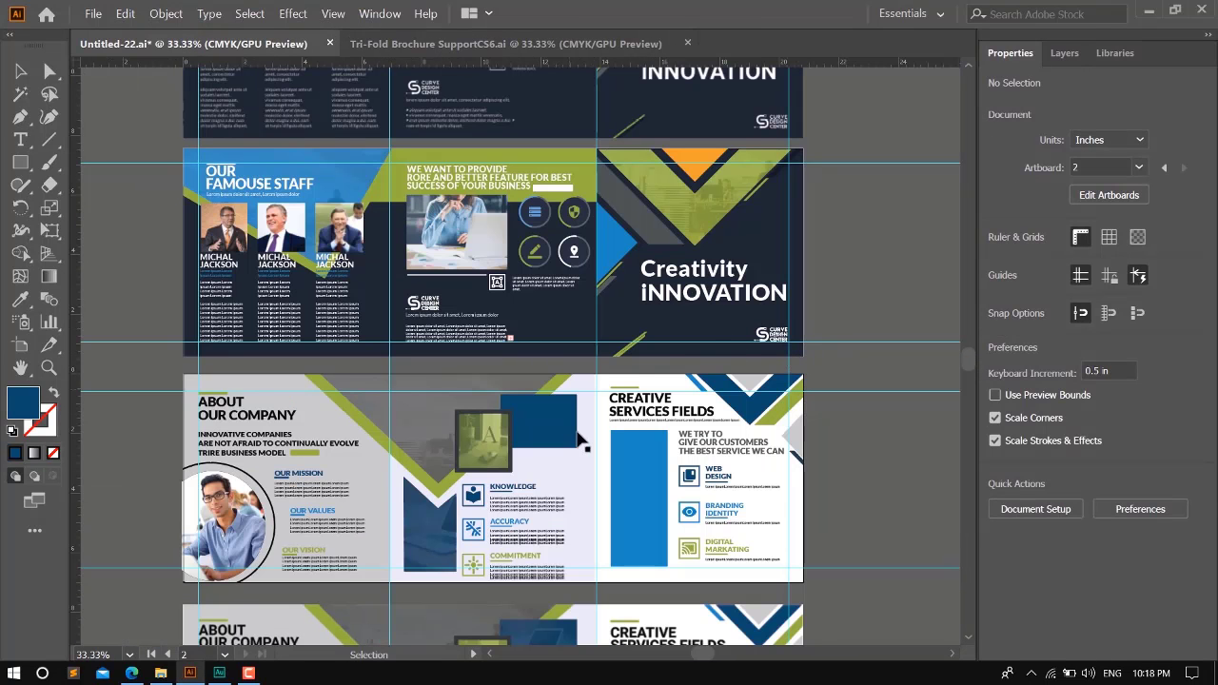
scroll(578, 437, "down", 2)
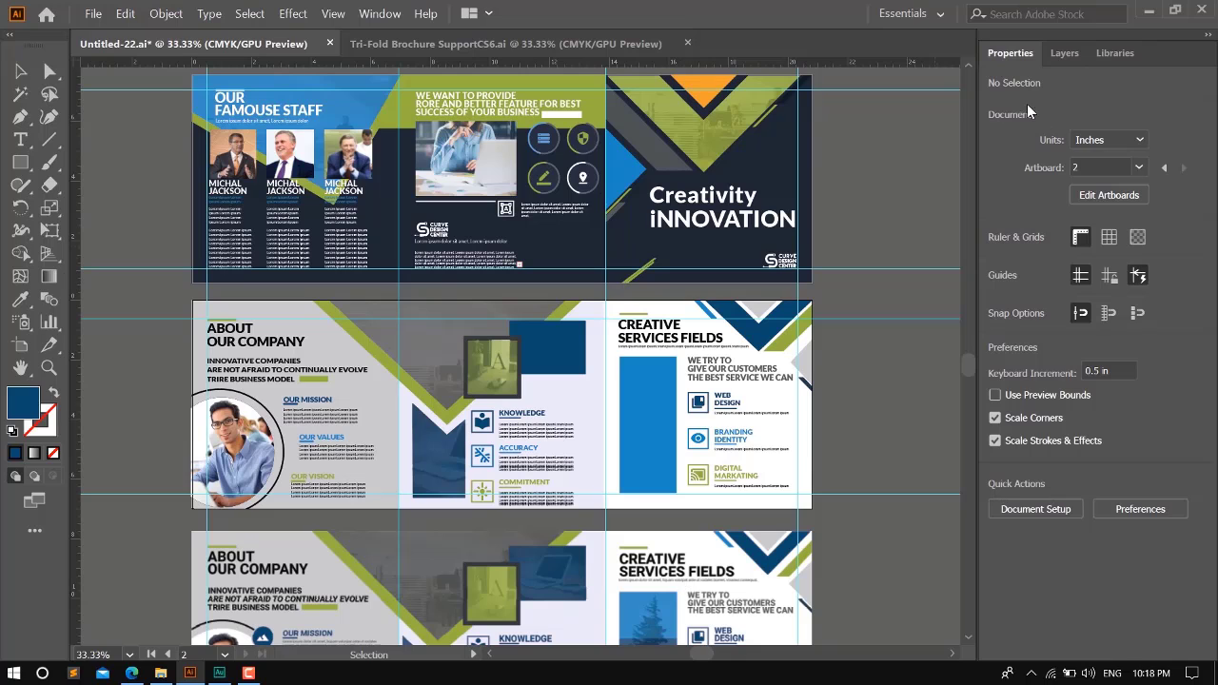
left_click(1065, 53)
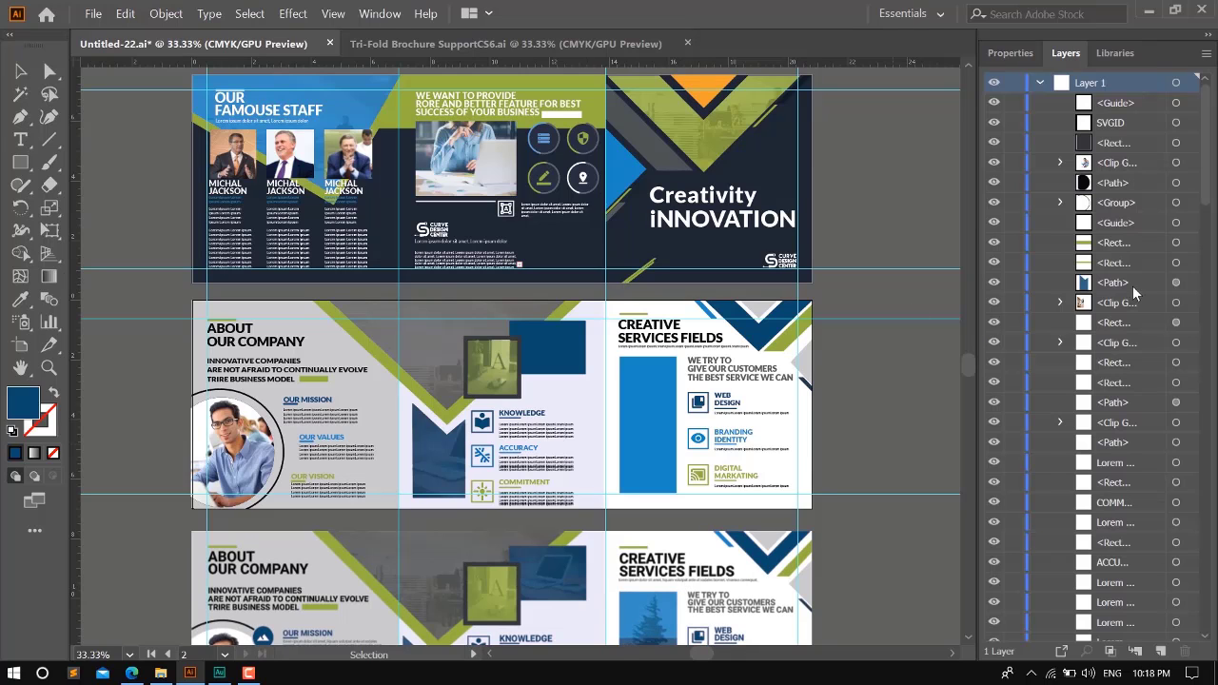
scroll(1086, 356, "down", 8)
scroll(1085, 356, "down", 15)
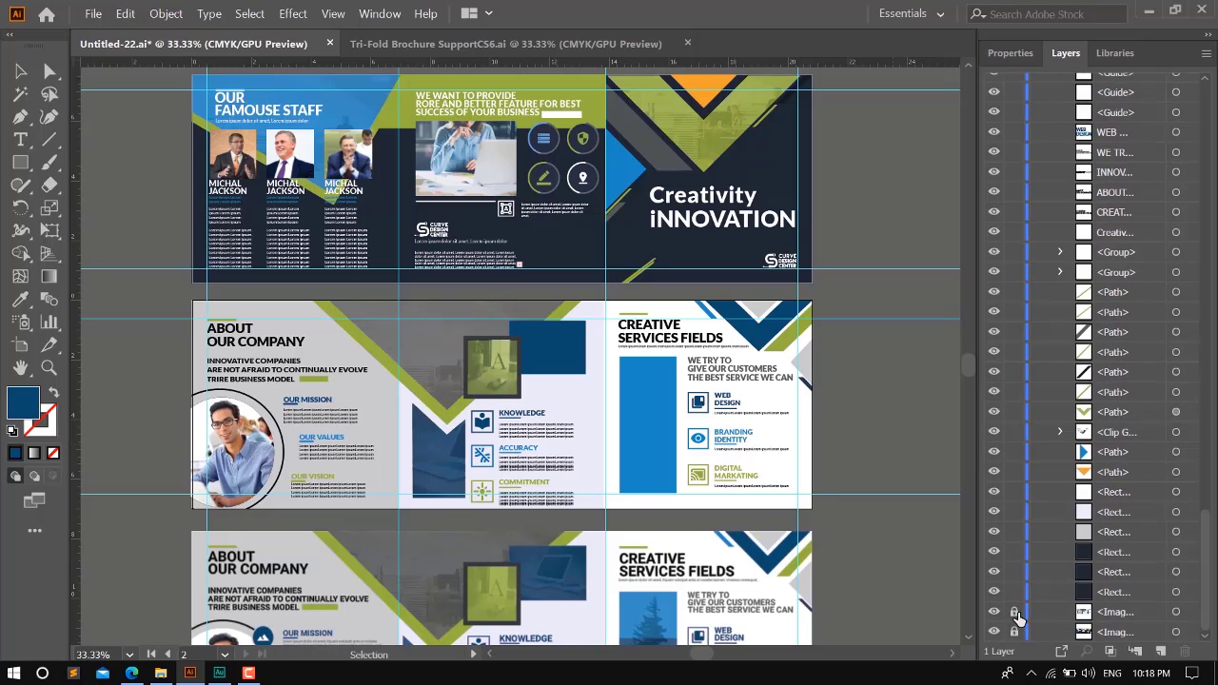
left_click(731, 595)
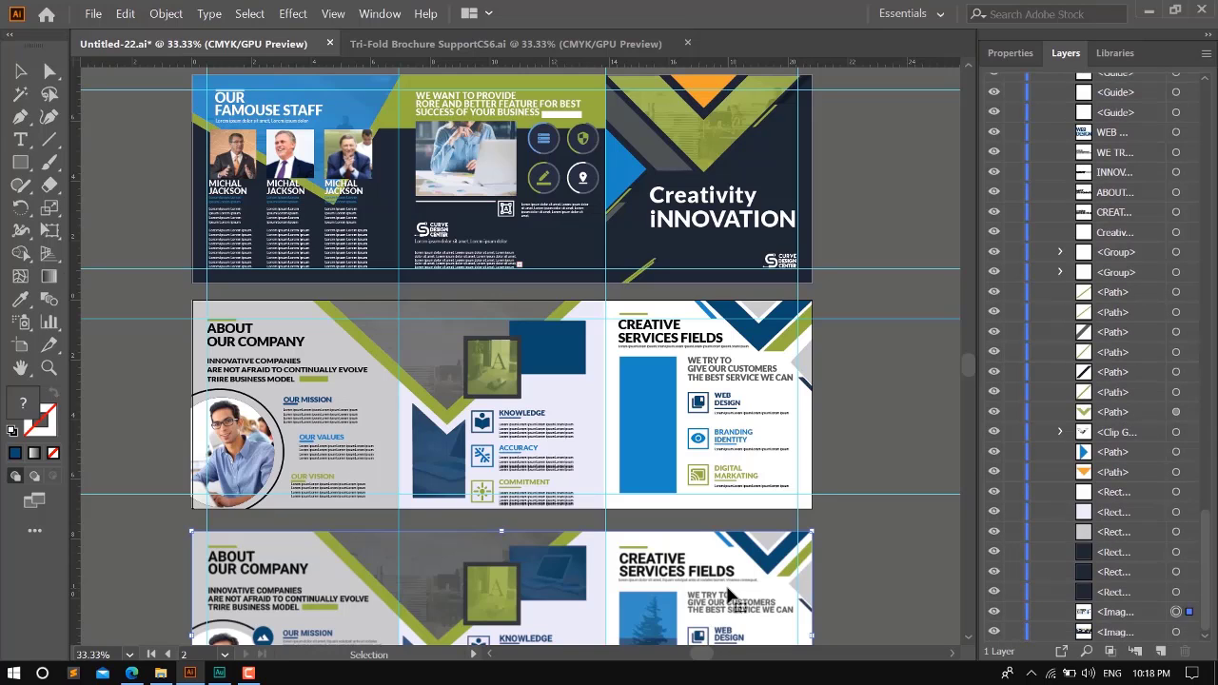
key("Delete")
- Delete the reference image above the brochure's outer page
scroll(735, 449, "up", 3)
scroll(733, 388, "up", 5)
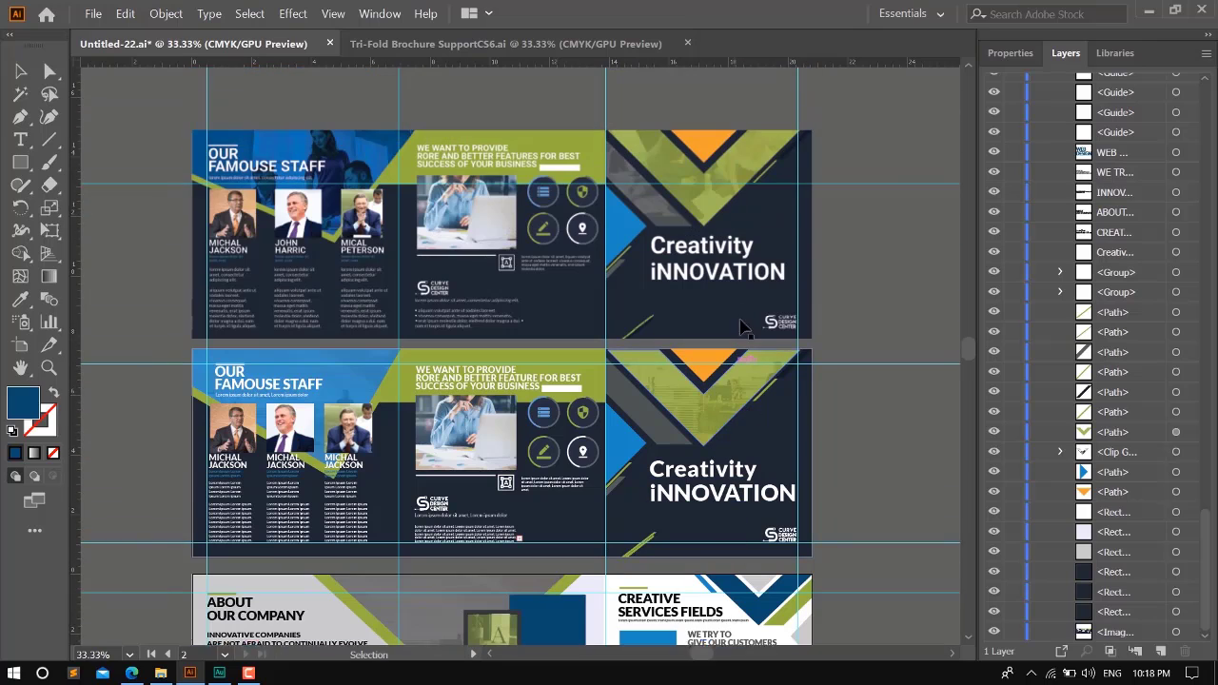
left_click(681, 233)
key("Delete")
scroll(627, 356, "down", 4)
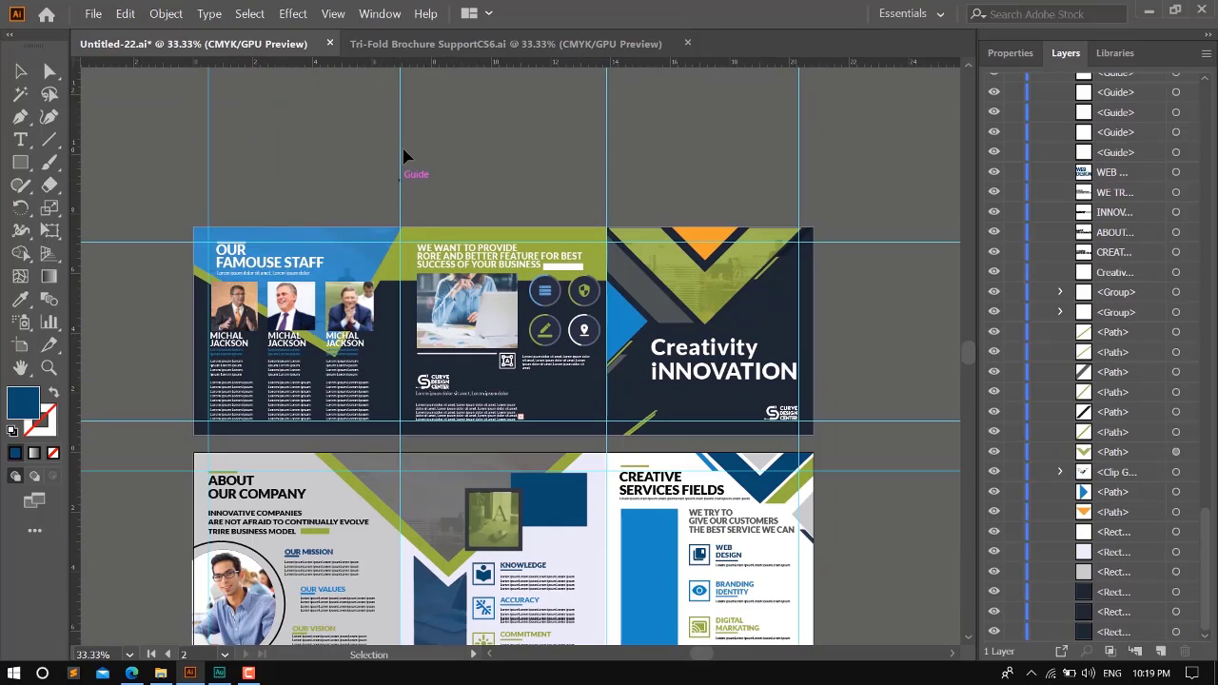
- Hide the guides and bring both brochure pages fully into view
left_click(332, 13)
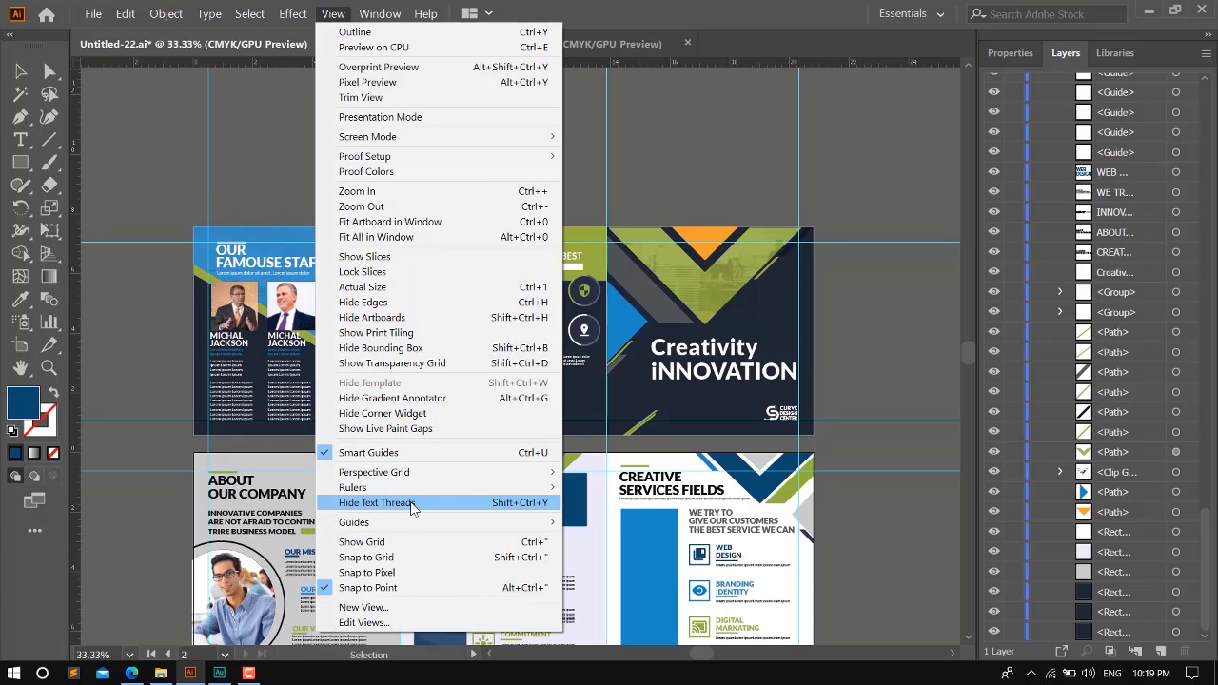
mouse_move(419, 523)
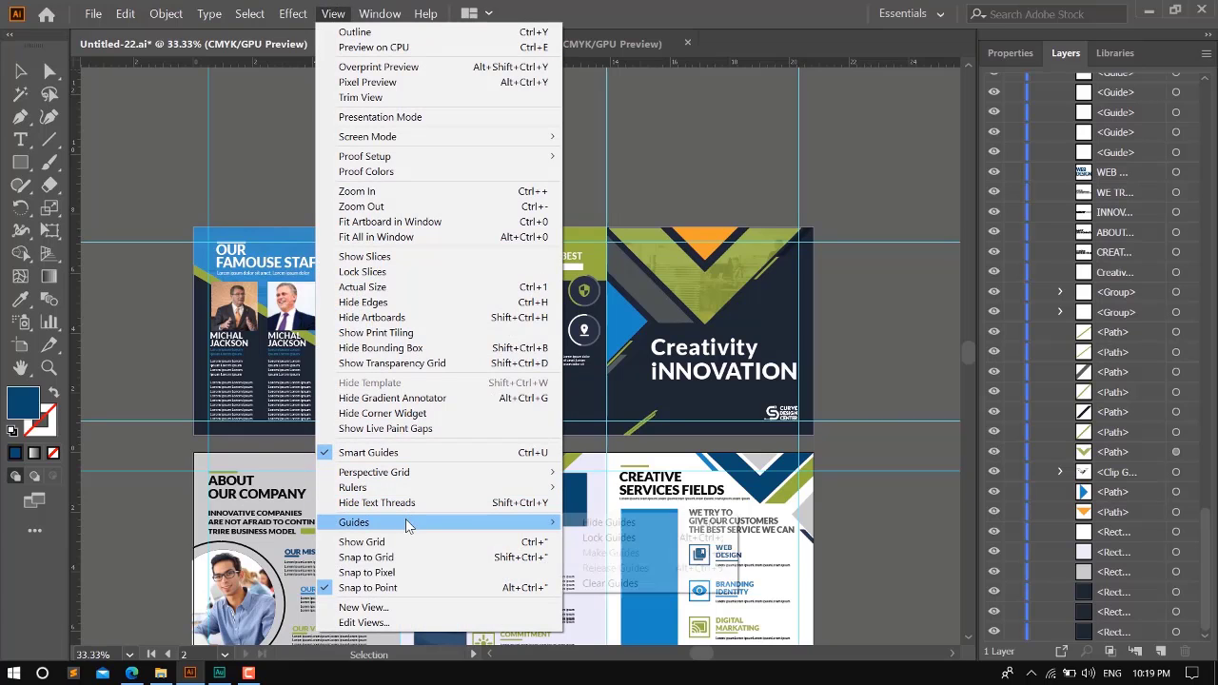
left_click(609, 522)
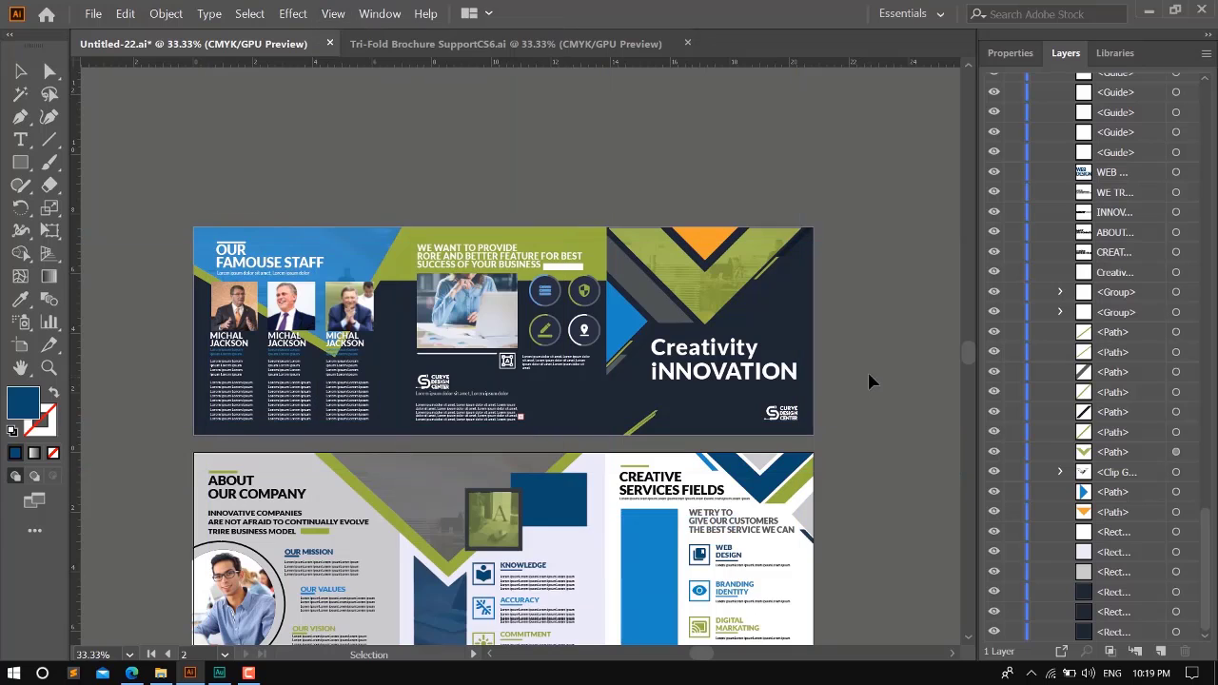
left_click_drag(872, 367, 864, 328)
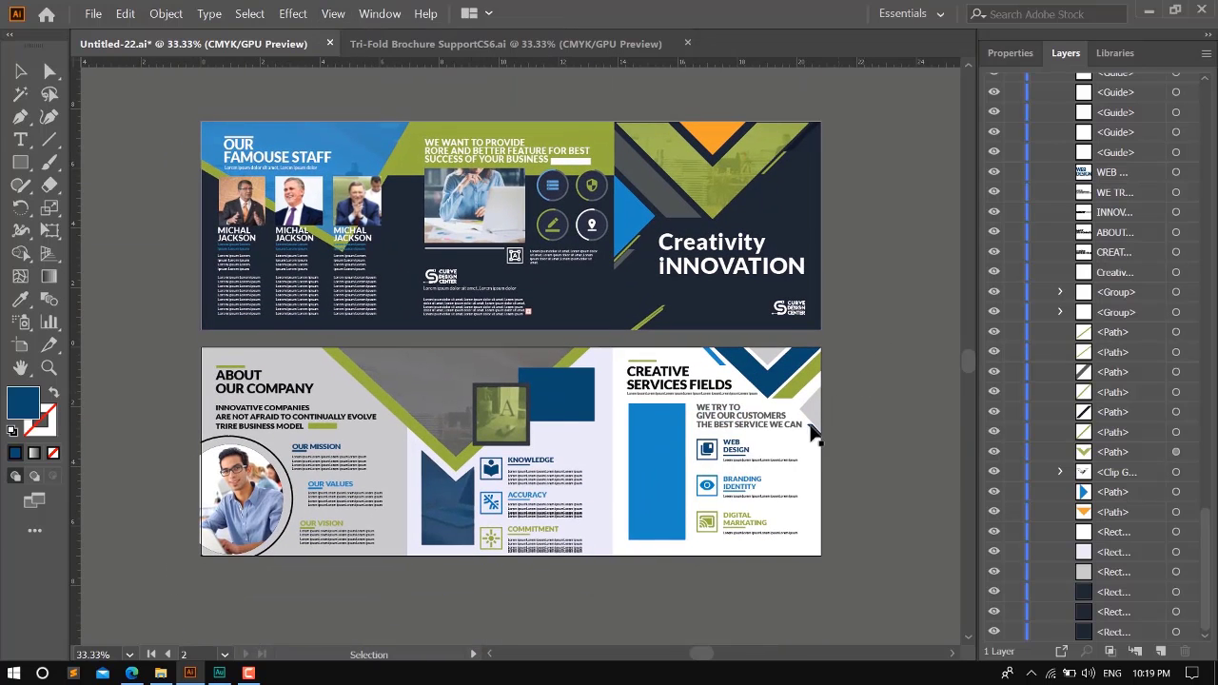